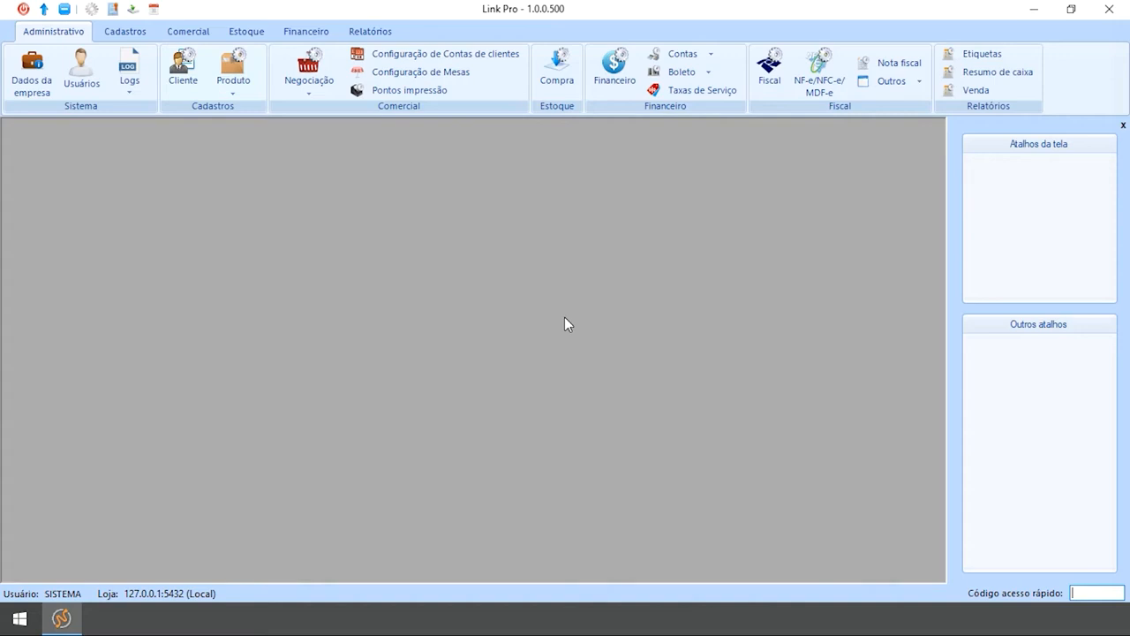
# Enable the OS environment in the general settings' customization options, save the change and close the settings
pyautogui.click(94, 11)
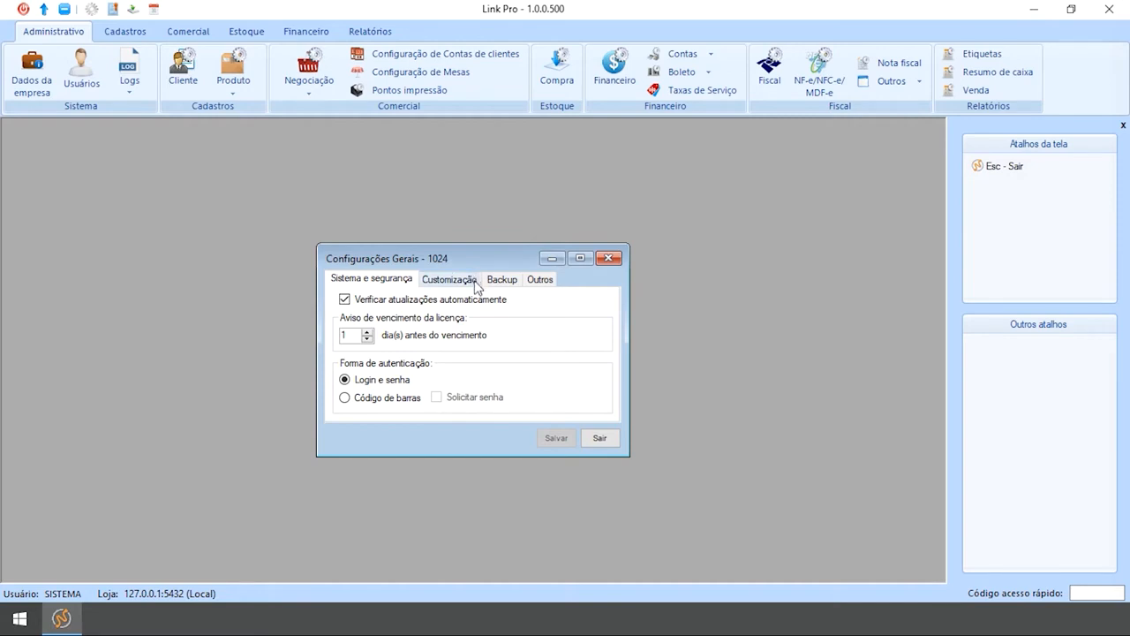
pyautogui.click(468, 280)
pyautogui.click(352, 326)
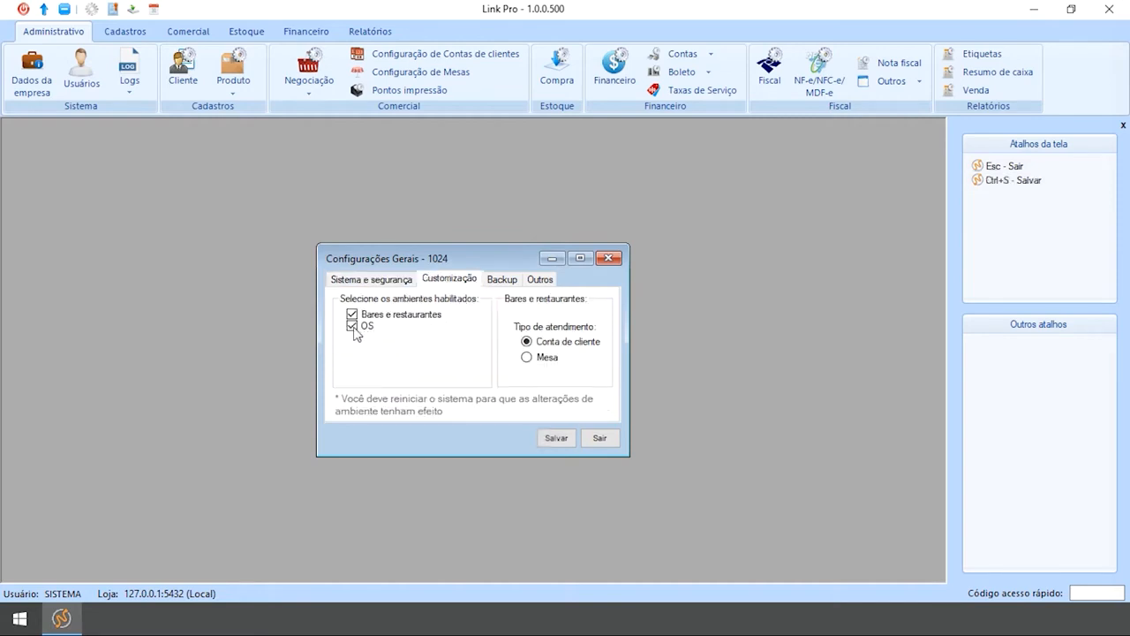
pyautogui.click(543, 439)
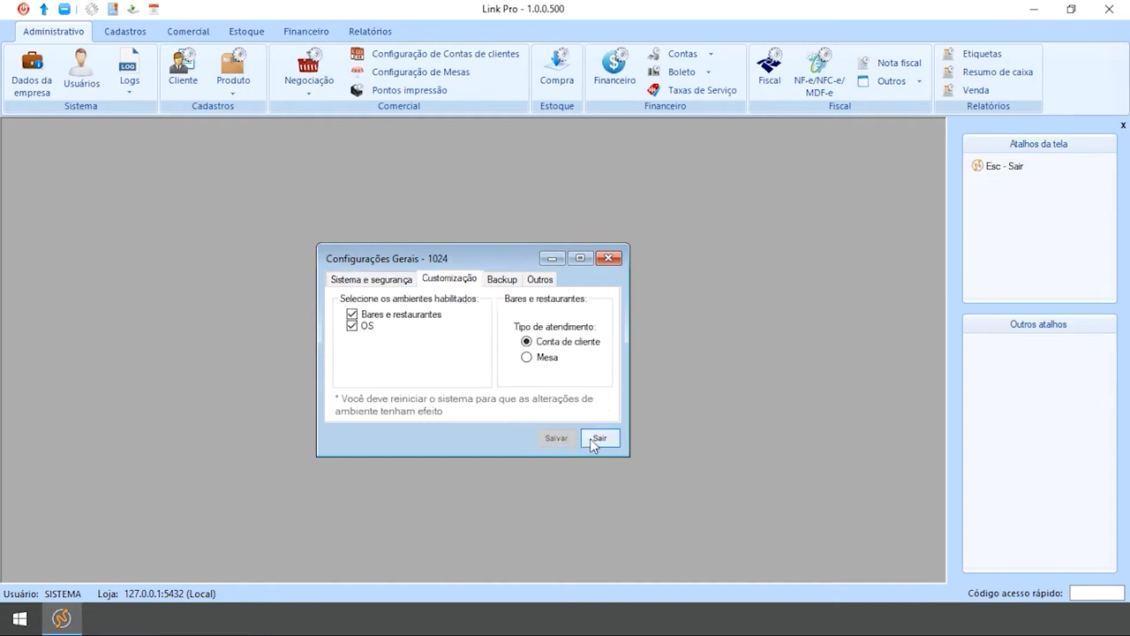
pyautogui.click(597, 439)
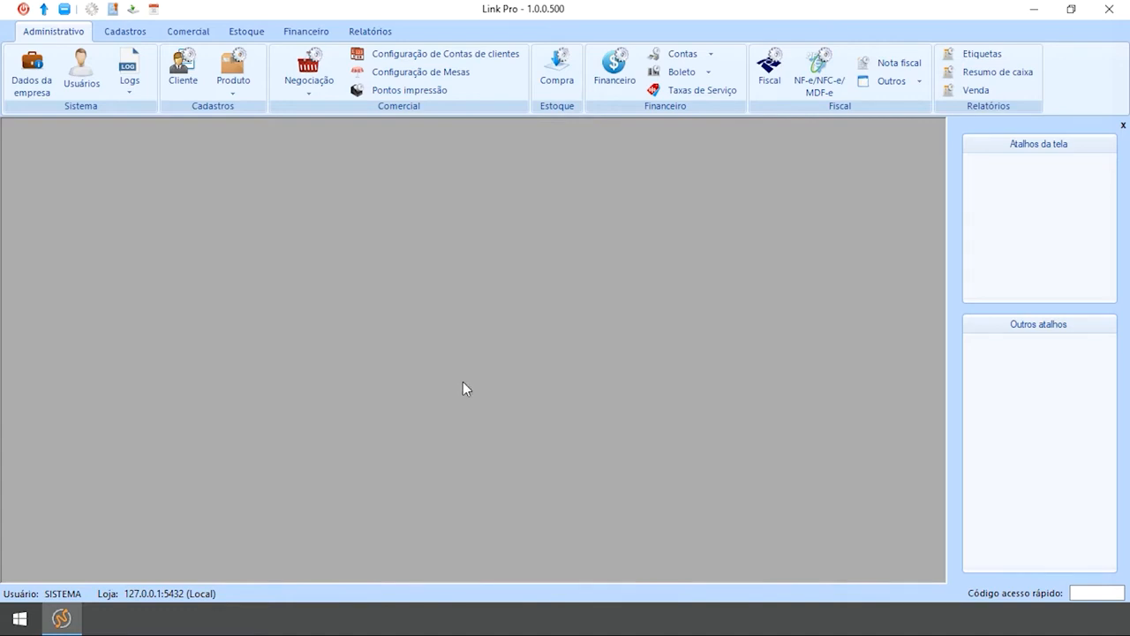
# Exit Link Pro, relaunch it from the desktop and enter the system again
pyautogui.click(23, 9)
pyautogui.click(487, 322)
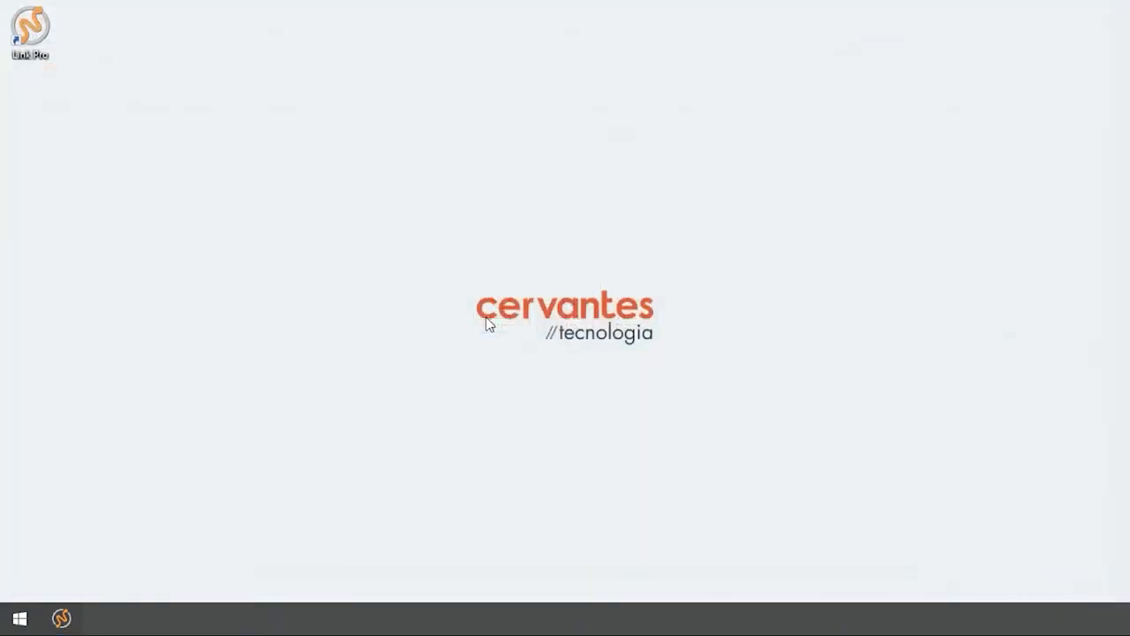
pyautogui.doubleClick(39, 35)
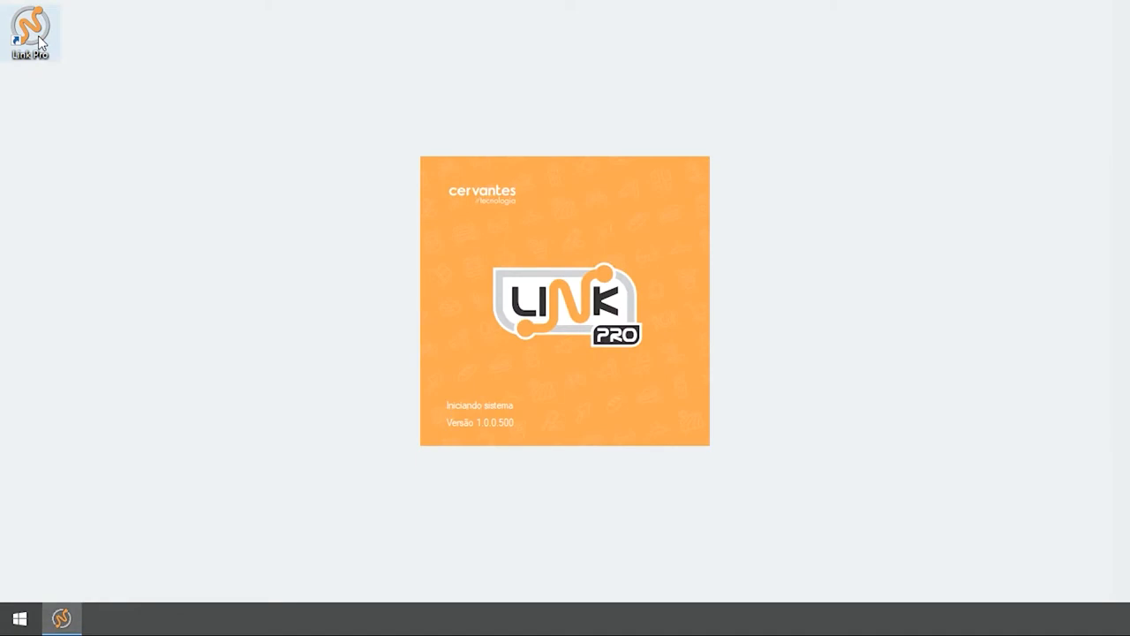
pyautogui.click(661, 389)
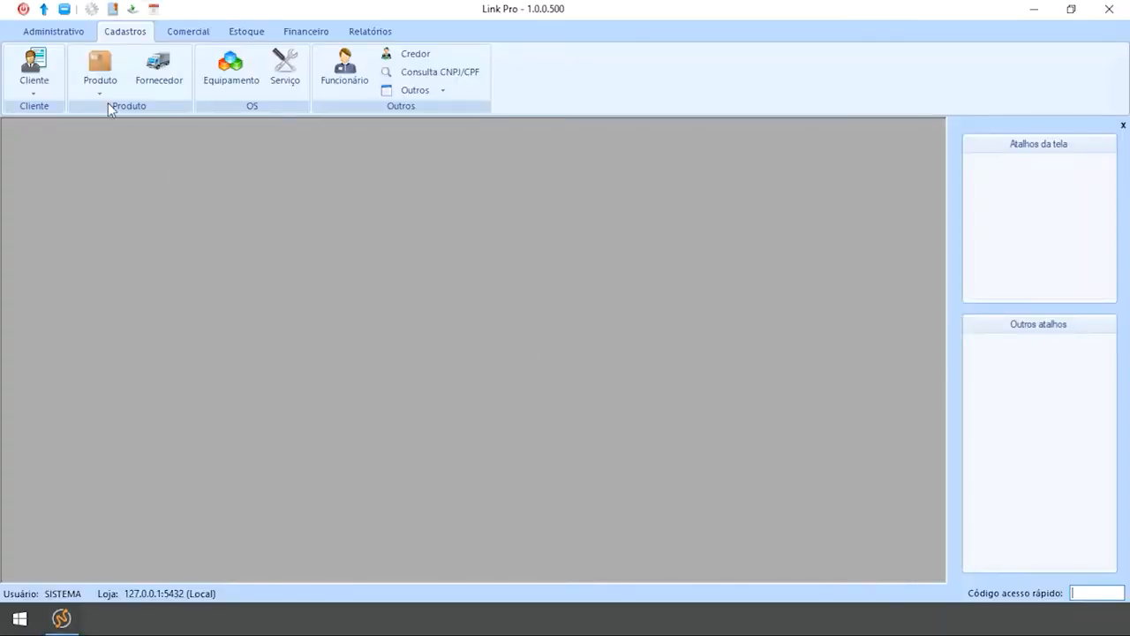
# Open the service order (OS) settings and add the service type SERVIÇO MECÂNICA
pyautogui.click(69, 33)
pyautogui.click(493, 71)
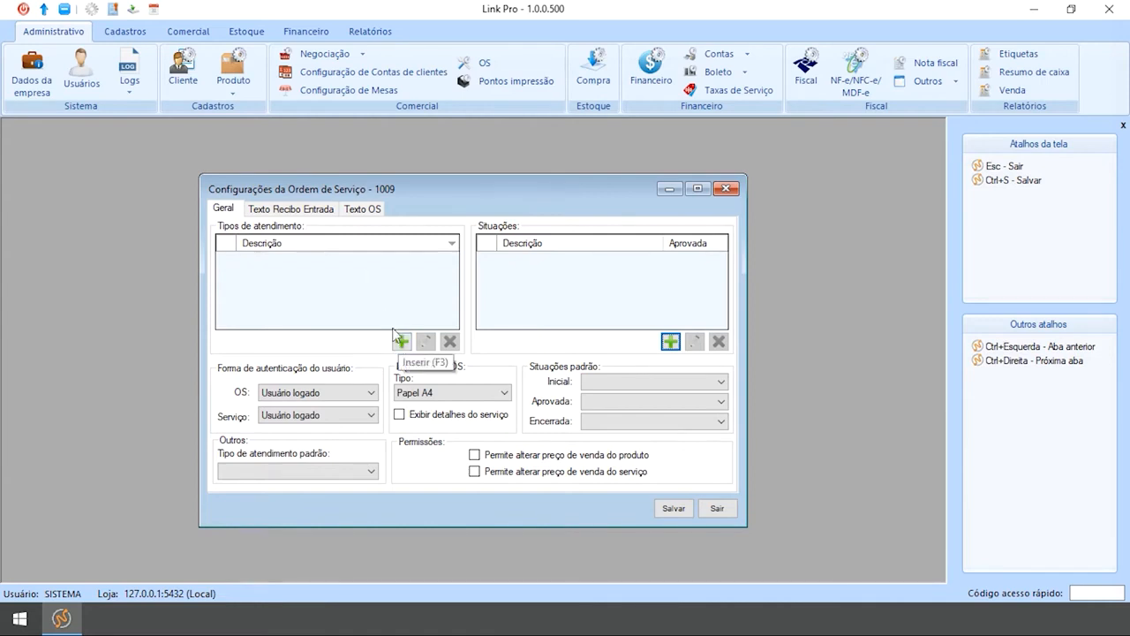
pyautogui.click(368, 284)
pyautogui.press('F3')
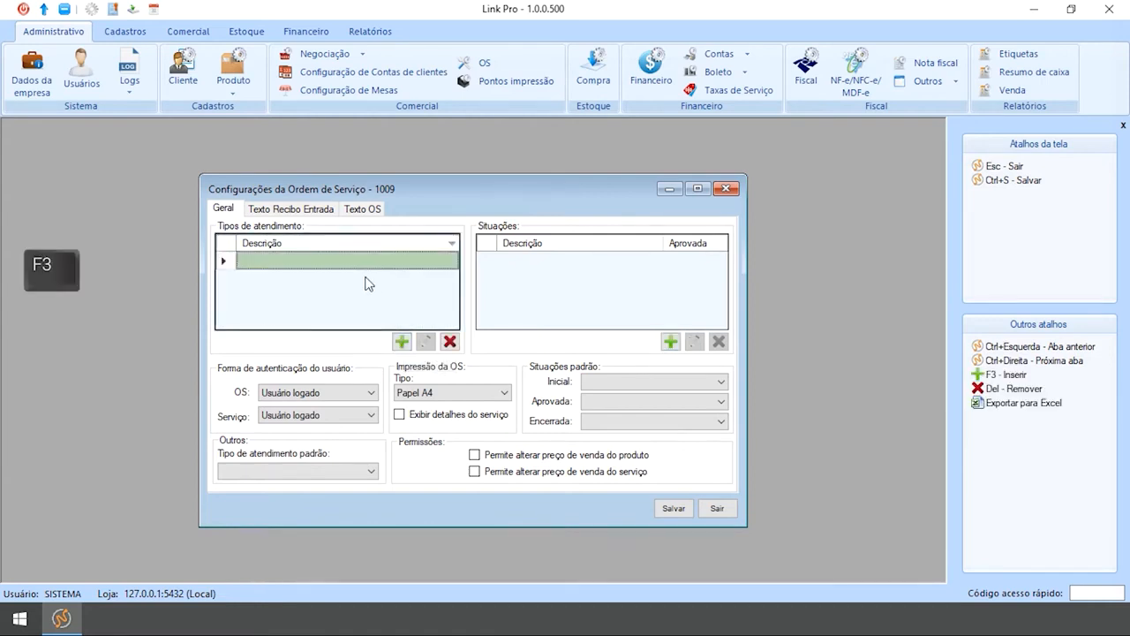
pyautogui.click(325, 260)
pyautogui.write('SERVIÇ')
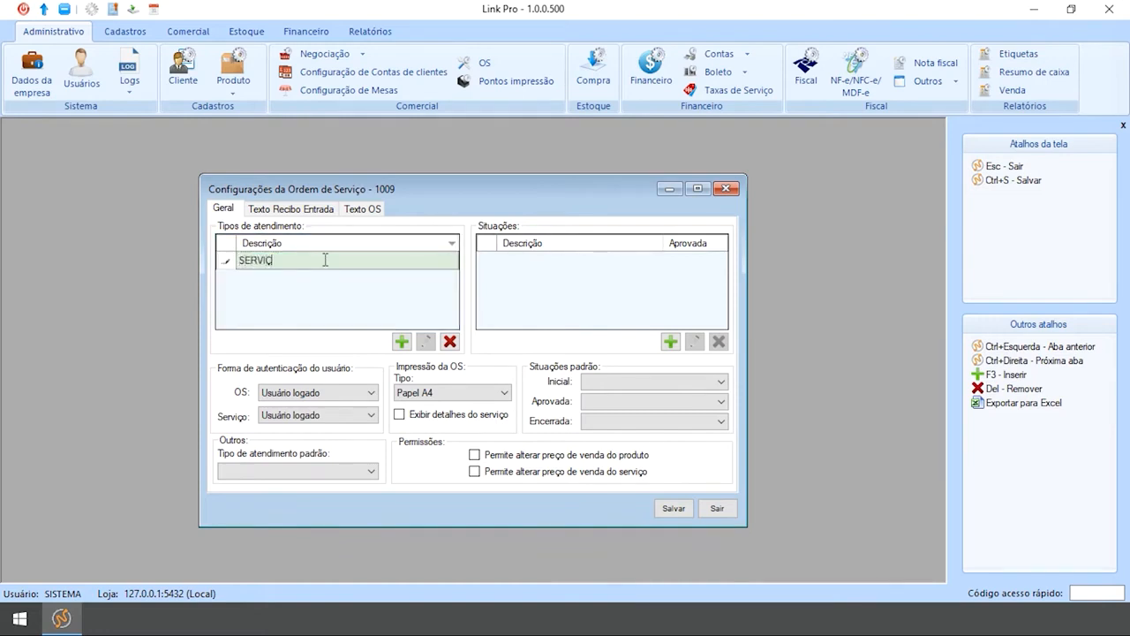
pyautogui.write('O MECÂNICA')
# Add a second service type named INSTALAÇAO
pyautogui.click(401, 342)
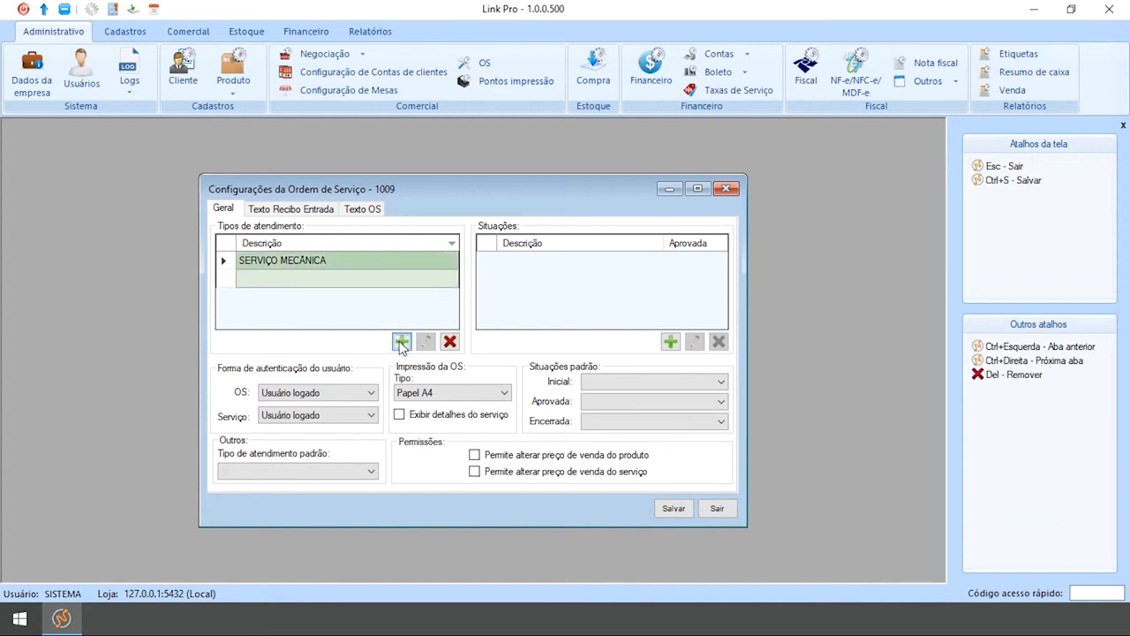
pyautogui.write('INSTALAÇAO')
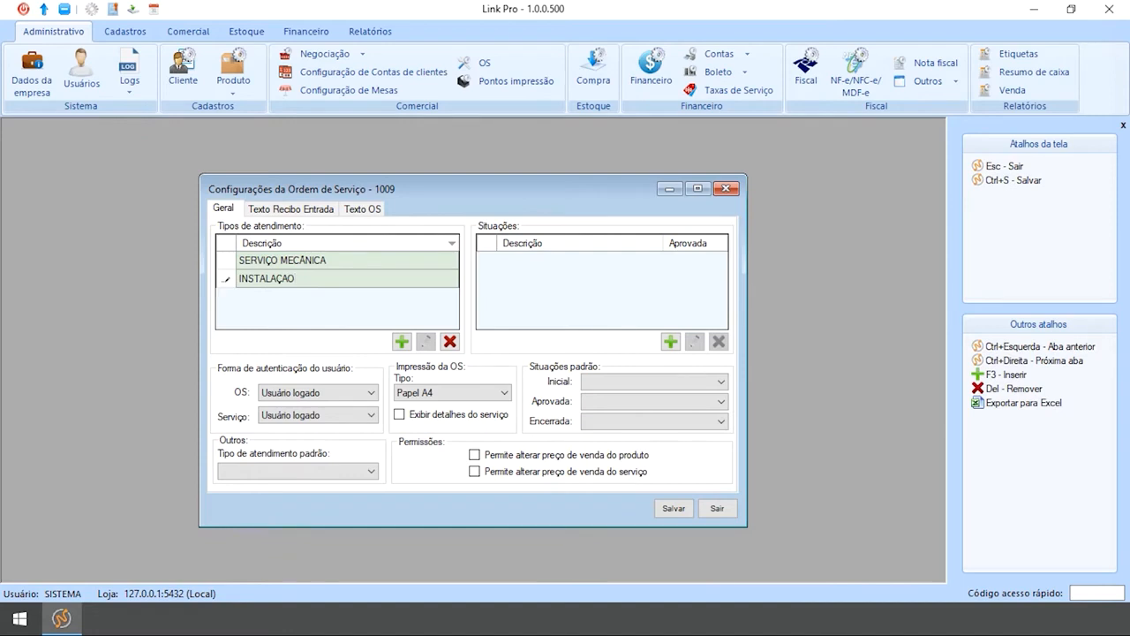
pyautogui.press('Return')
# Add a third service type named MANUTENÇÃO
pyautogui.press('F3')
pyautogui.write('MA')
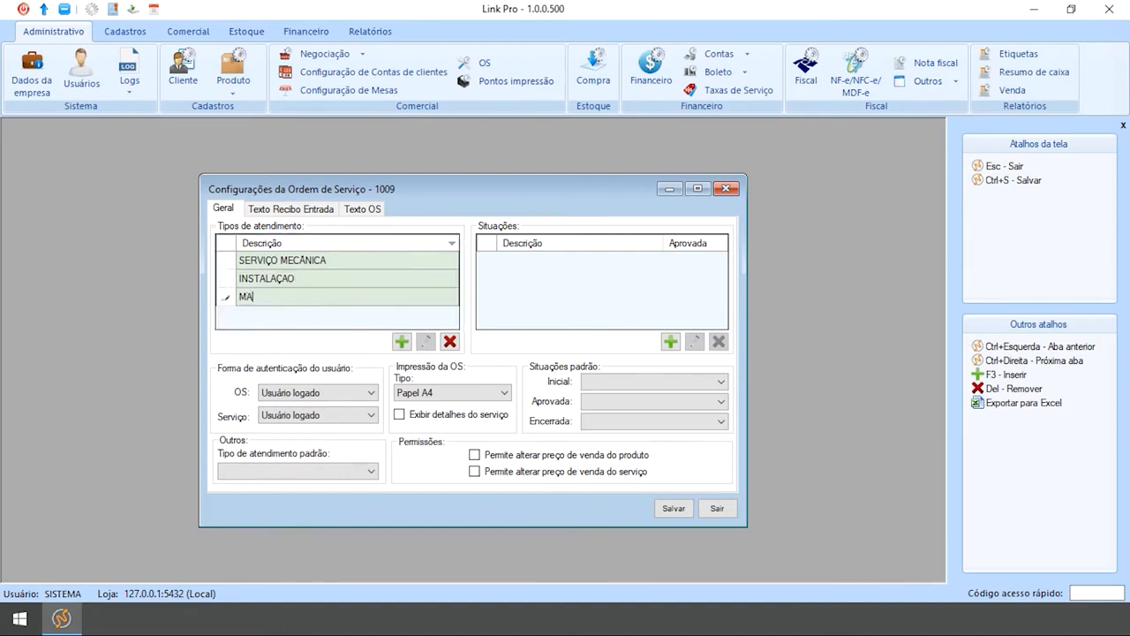
pyautogui.write('NUTENÇÃO')
pyautogui.press('Return')
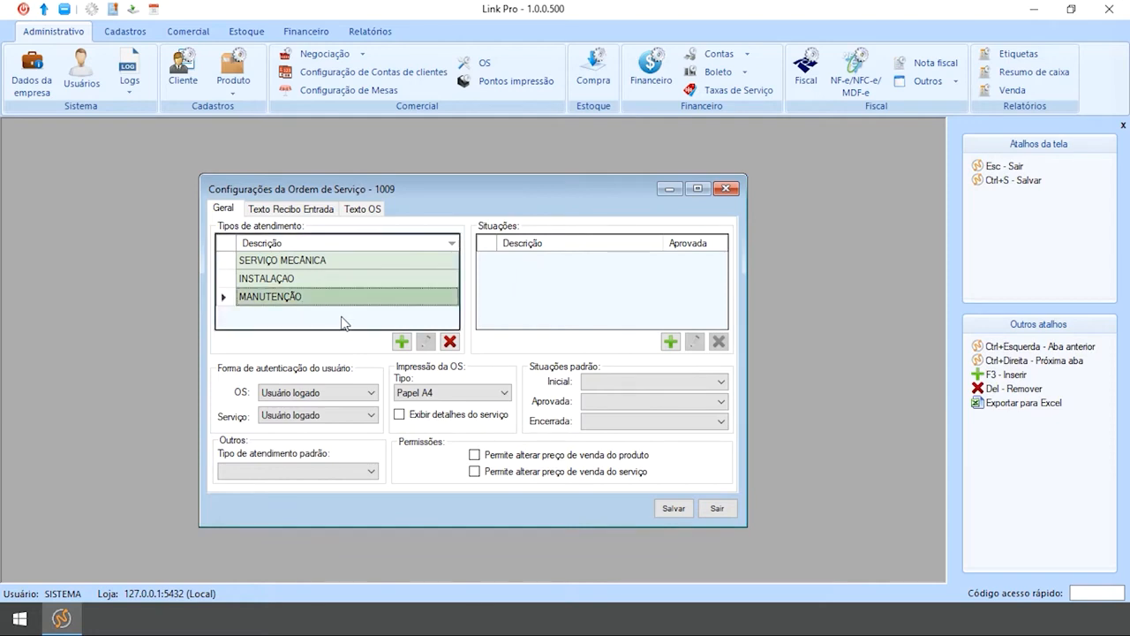
# Remove the service type MANUTENÇÃO from the list and confirm the removal
pyautogui.click(280, 296)
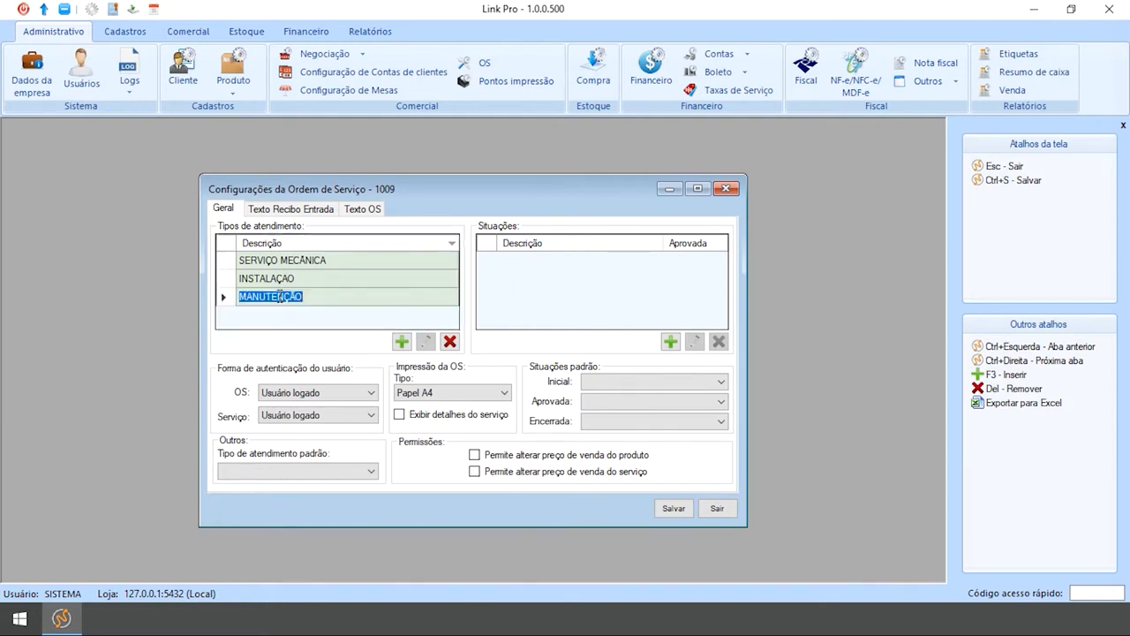
pyautogui.click(450, 342)
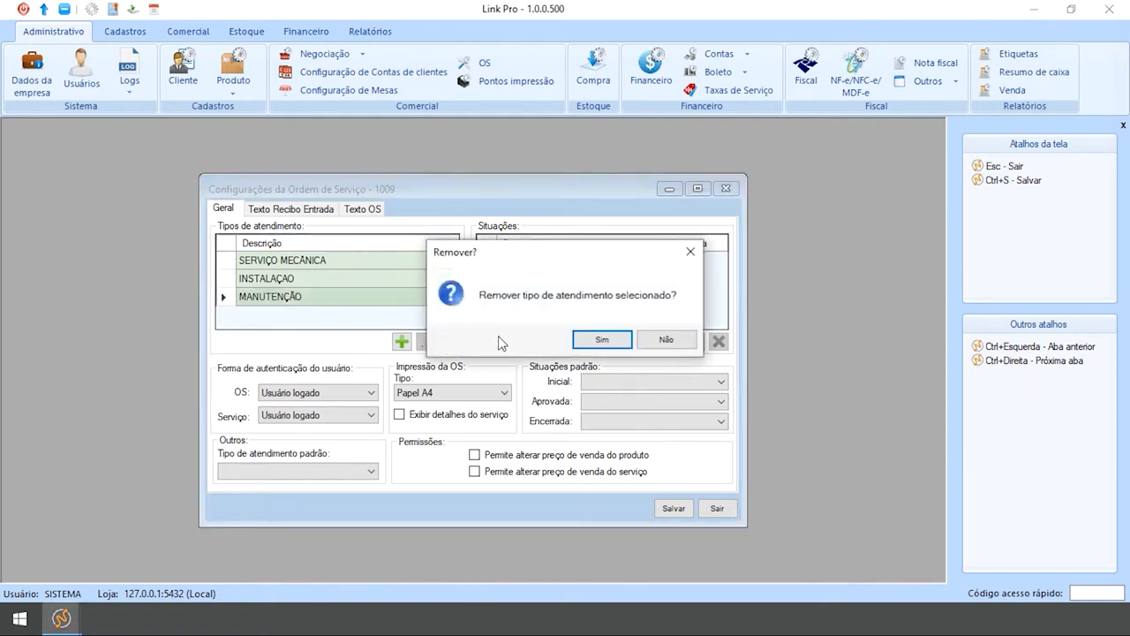
pyautogui.click(590, 341)
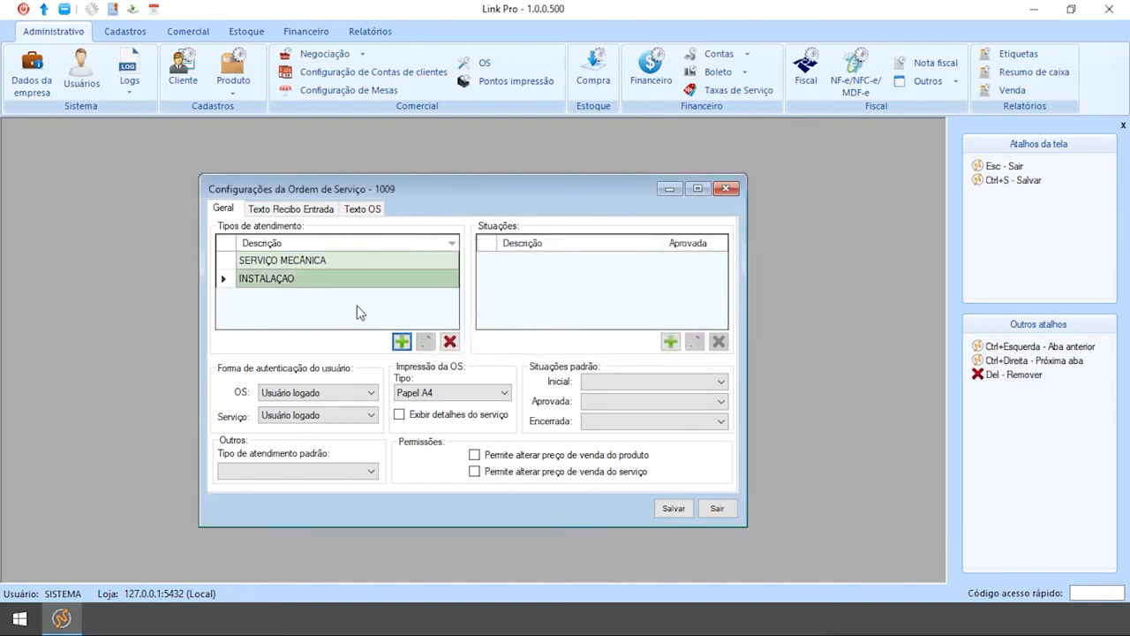
# Correct the second service type's description to INSTALAÇÃO and set SERVIÇO MECÂNICA as the default service type
pyautogui.click(300, 279)
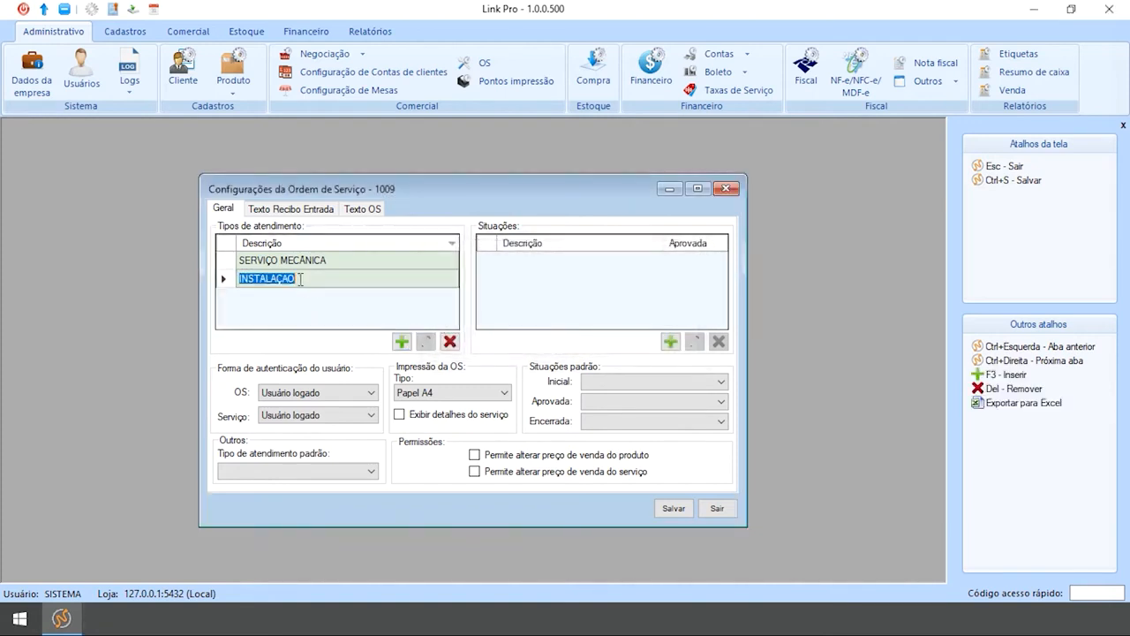
pyautogui.click(300, 279)
pyautogui.press('BackSpace')
pyautogui.press('BackSpace')
pyautogui.write('ÃO')
pyautogui.press('Return')
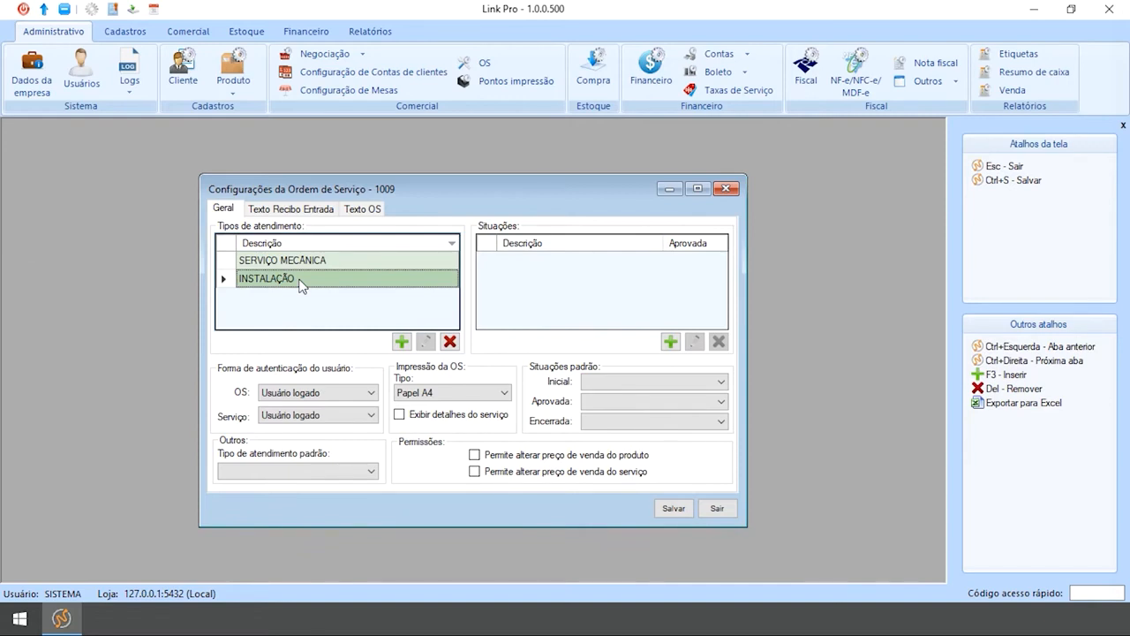
pyautogui.click(371, 471)
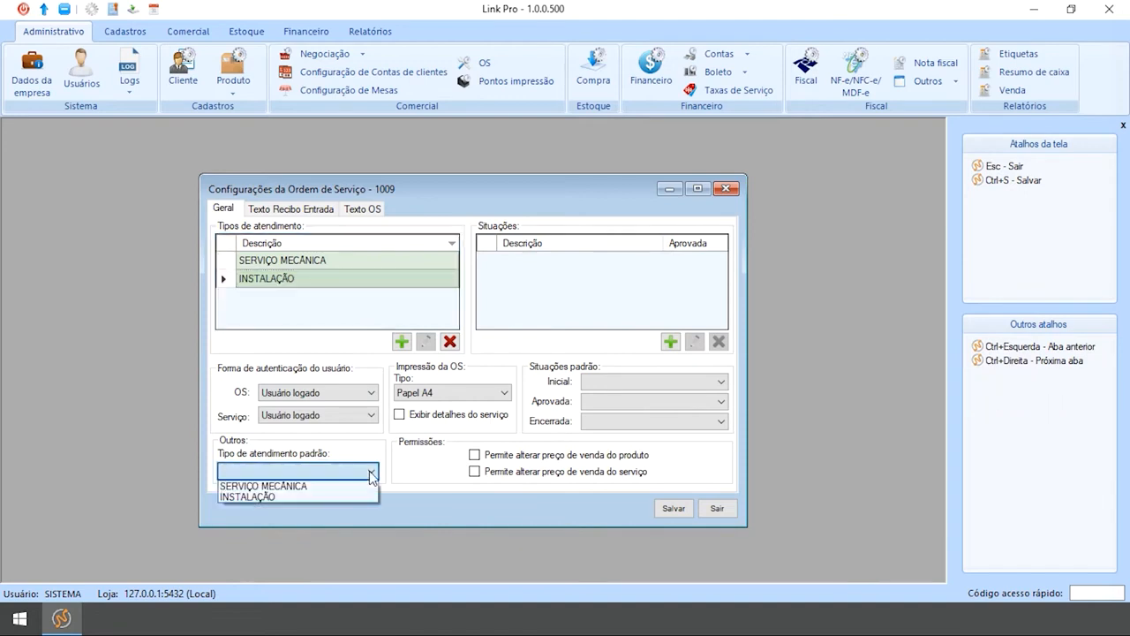
pyautogui.click(298, 487)
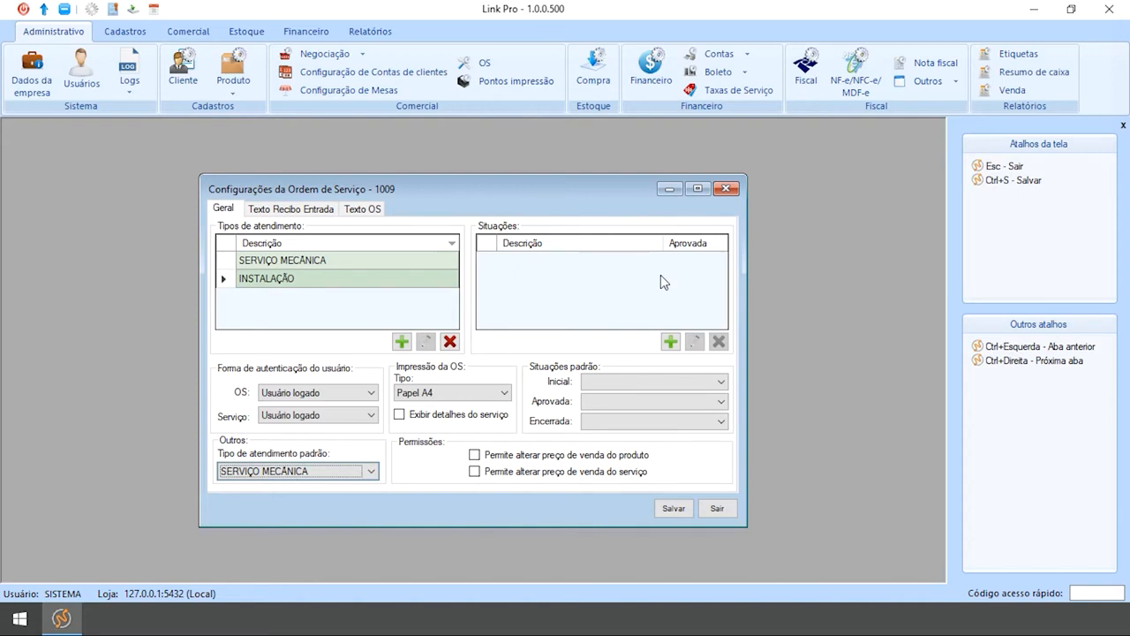
# Add the order situations RECEPÇÃO, APROVADA, EM SERVIÇO, AGUARDANDO PEÇA and ENCERRADA
pyautogui.click(670, 342)
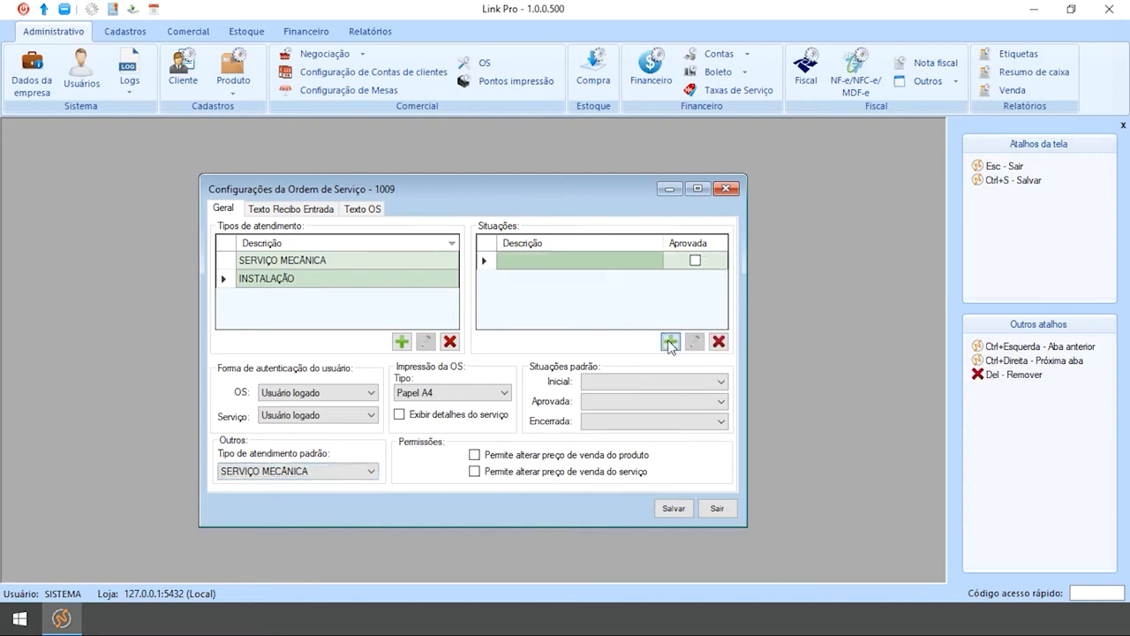
pyautogui.click(542, 261)
pyautogui.write('RECEPÇÃO')
pyautogui.click(670, 341)
pyautogui.write('APROVADA')
pyautogui.click(670, 340)
pyautogui.write('EM SERVIÇO')
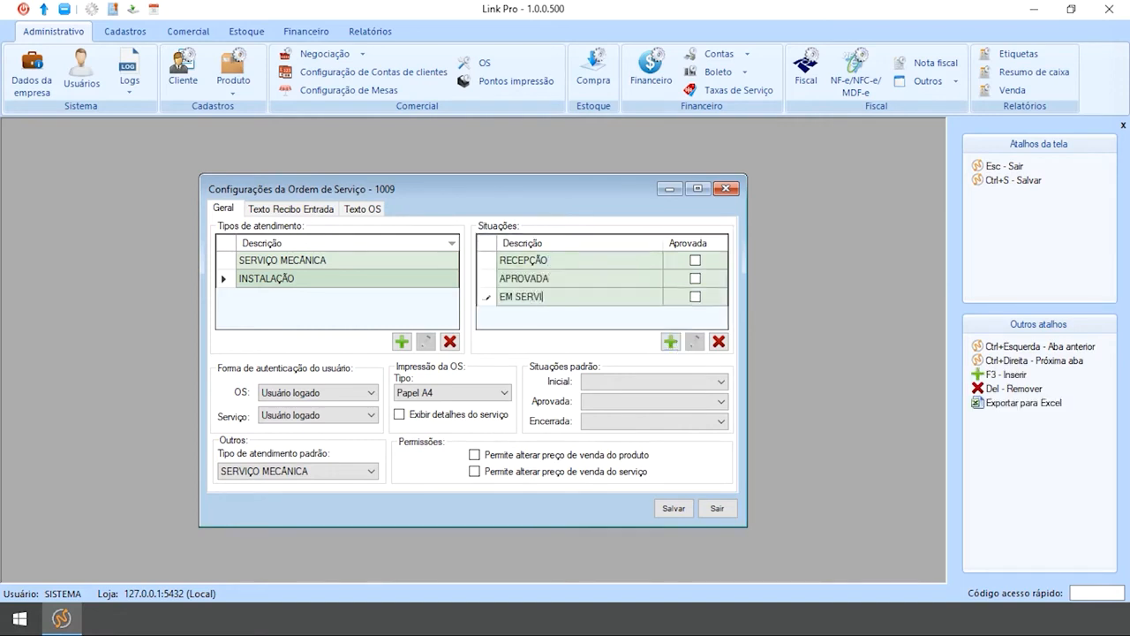
pyautogui.click(670, 341)
pyautogui.write('AGUARDANDO PEÇA')
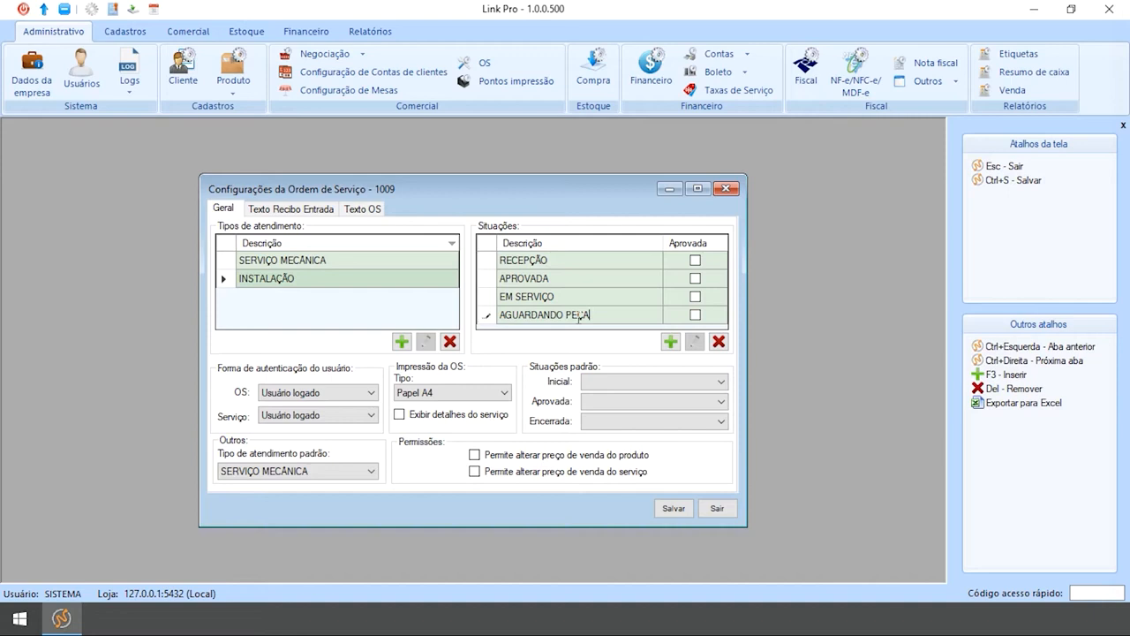
pyautogui.click(671, 341)
pyautogui.write('ENCERRADA')
pyautogui.click(559, 319)
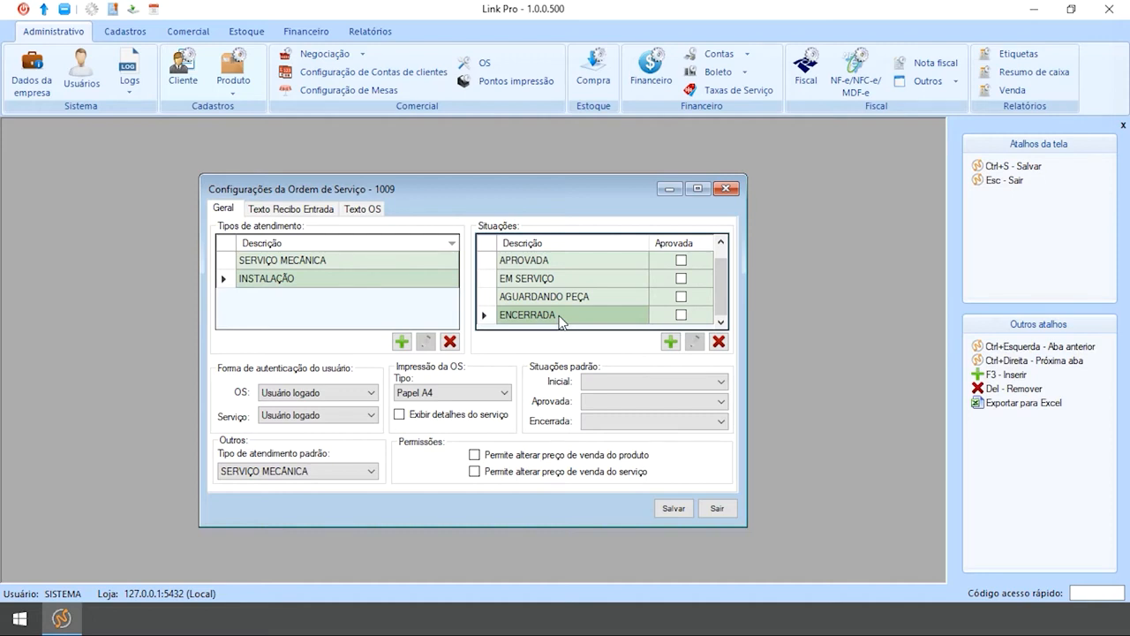
# Mark the situations RECEPÇÃO, APROVADA, EM SERVIÇO and AGUARDANDO PEÇA as approved
pyautogui.scroll(1, 711, 291)
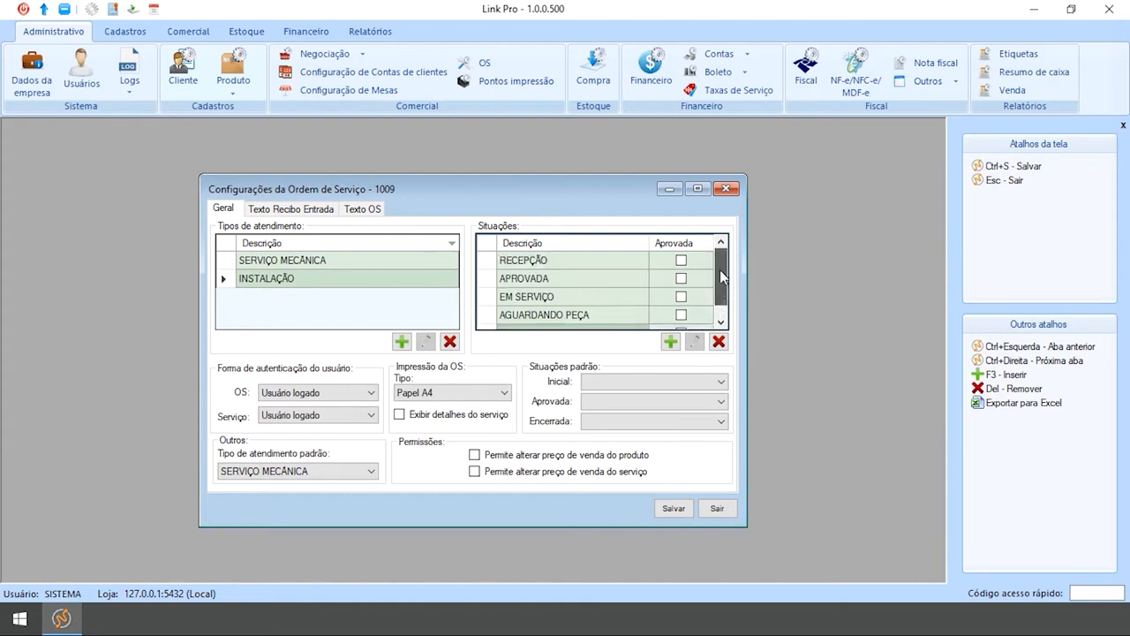
pyautogui.click(681, 260)
pyautogui.click(681, 279)
pyautogui.click(680, 297)
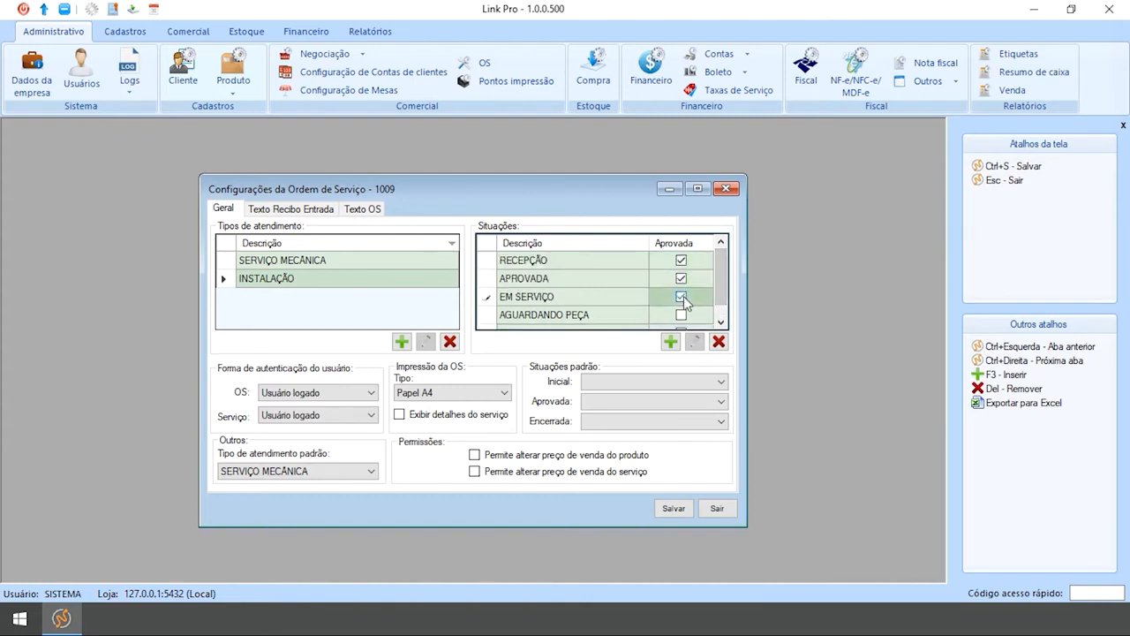
pyautogui.click(681, 314)
pyautogui.scroll(-1, 719, 300)
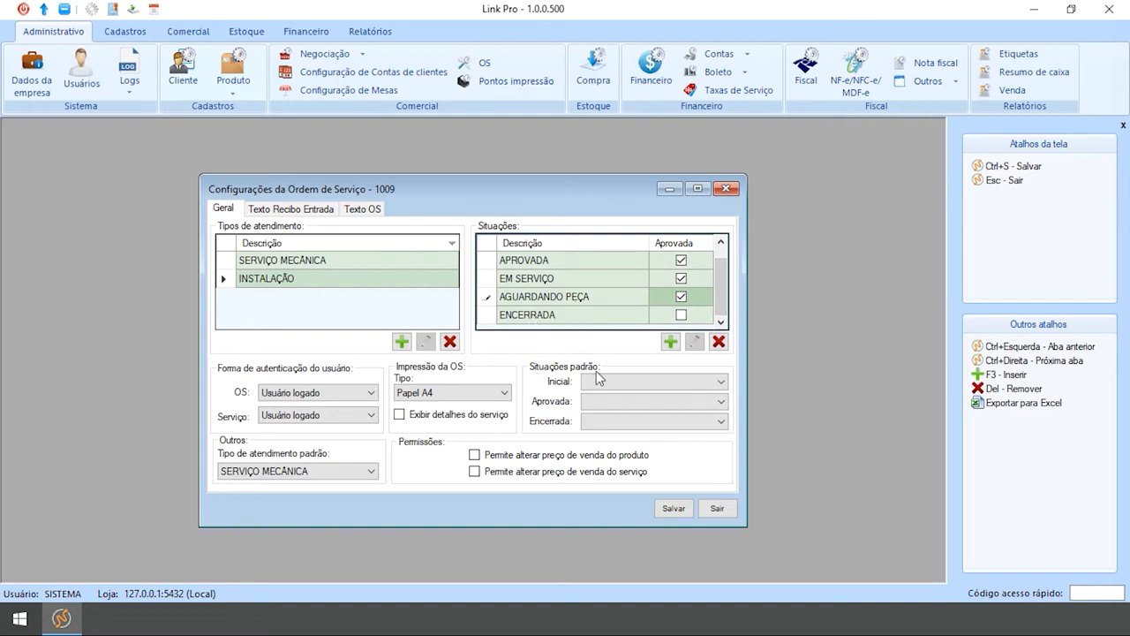
# Set the default situations to RECEPÇÃO for initial, APROVADA for approved and ENCERRADA for closed
pyautogui.click(712, 383)
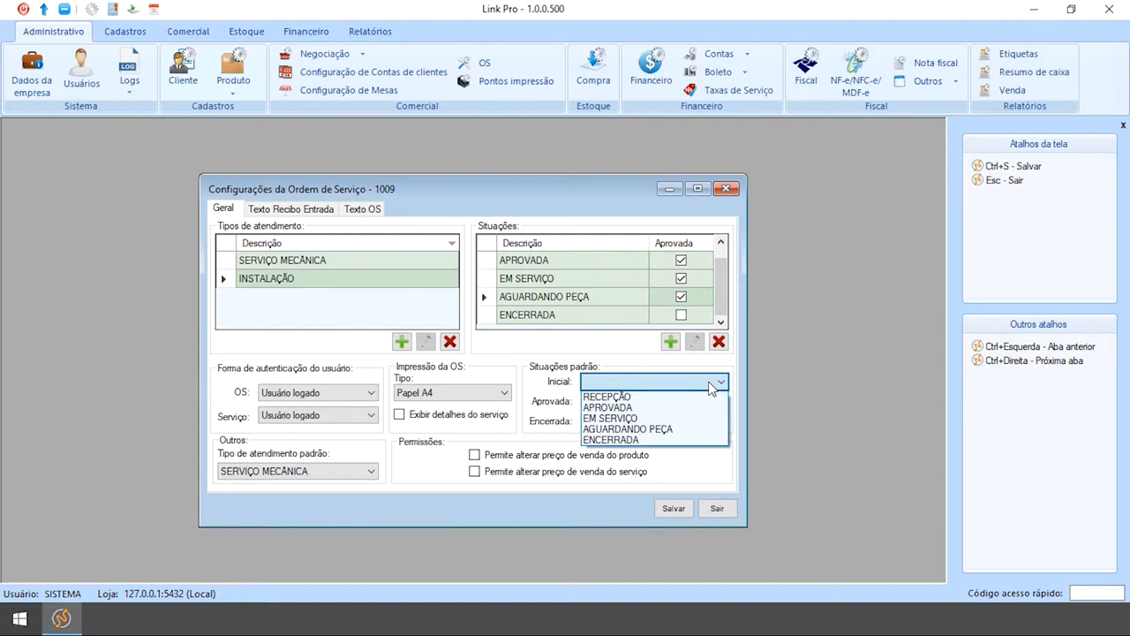
pyautogui.click(632, 398)
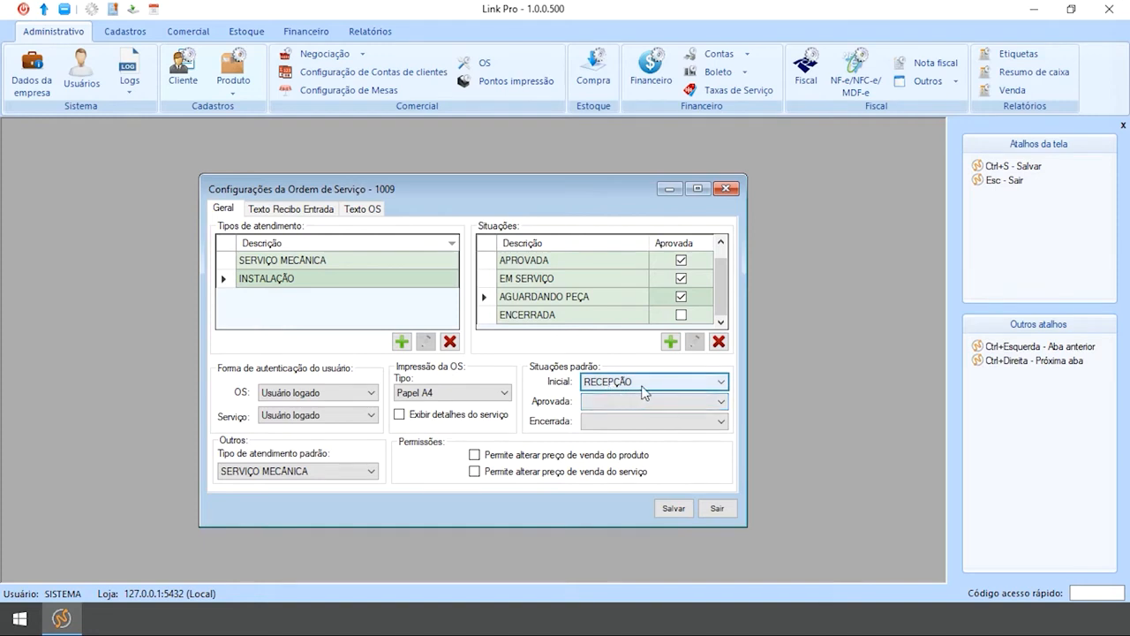
pyautogui.click(717, 404)
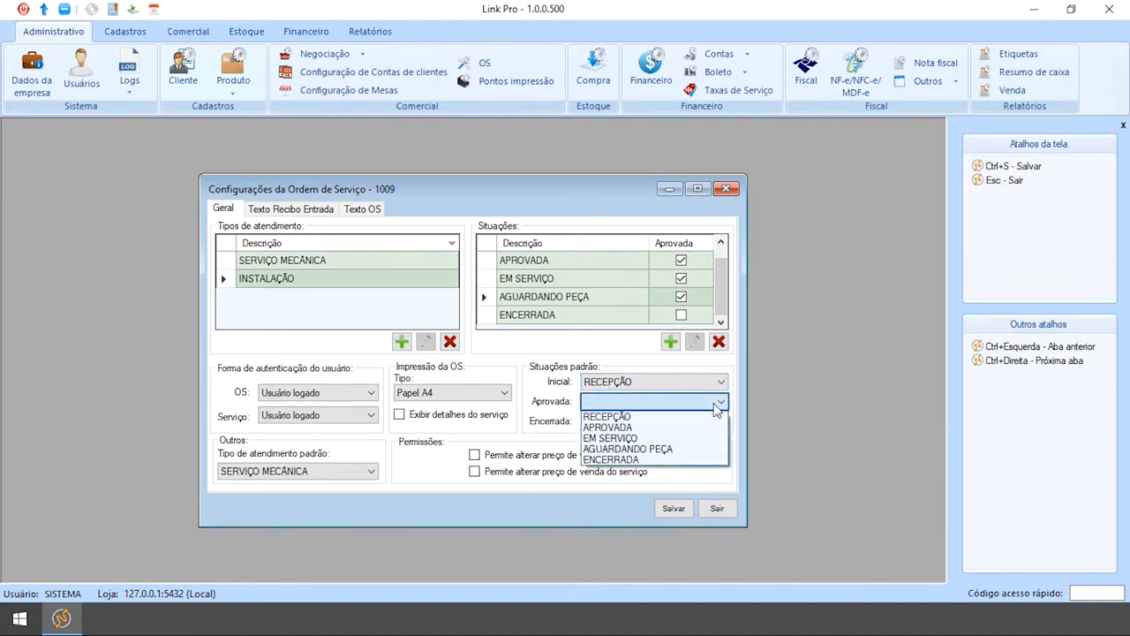
pyautogui.click(632, 429)
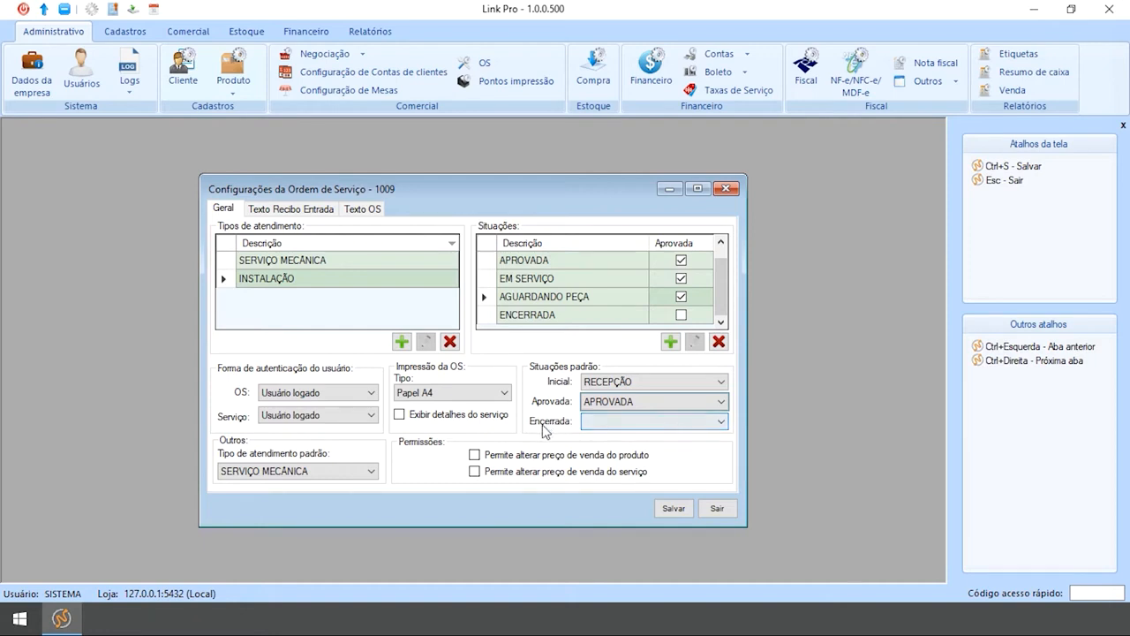
pyautogui.click(664, 428)
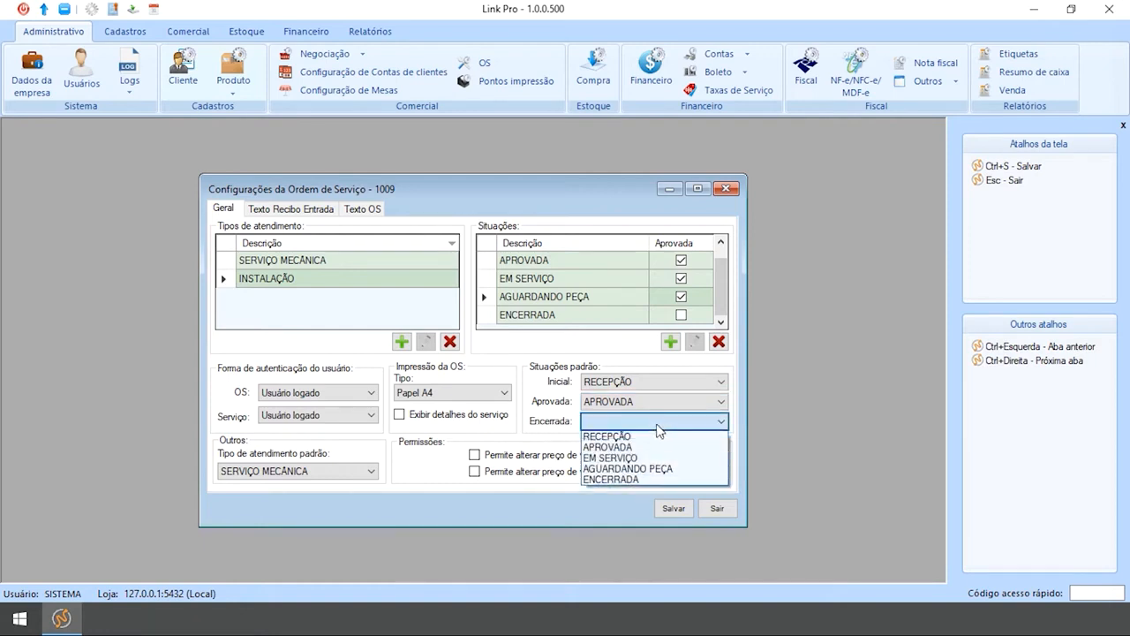
pyautogui.click(628, 479)
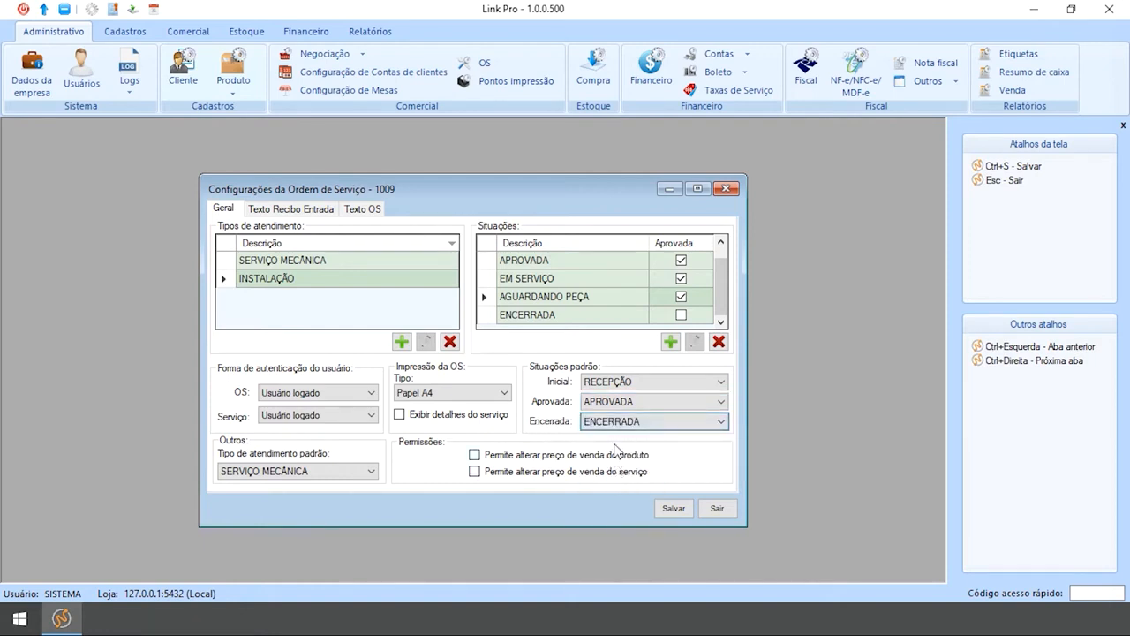
# Set the user authentication method to Informar for both the service order (OS) and the service
pyautogui.click(370, 394)
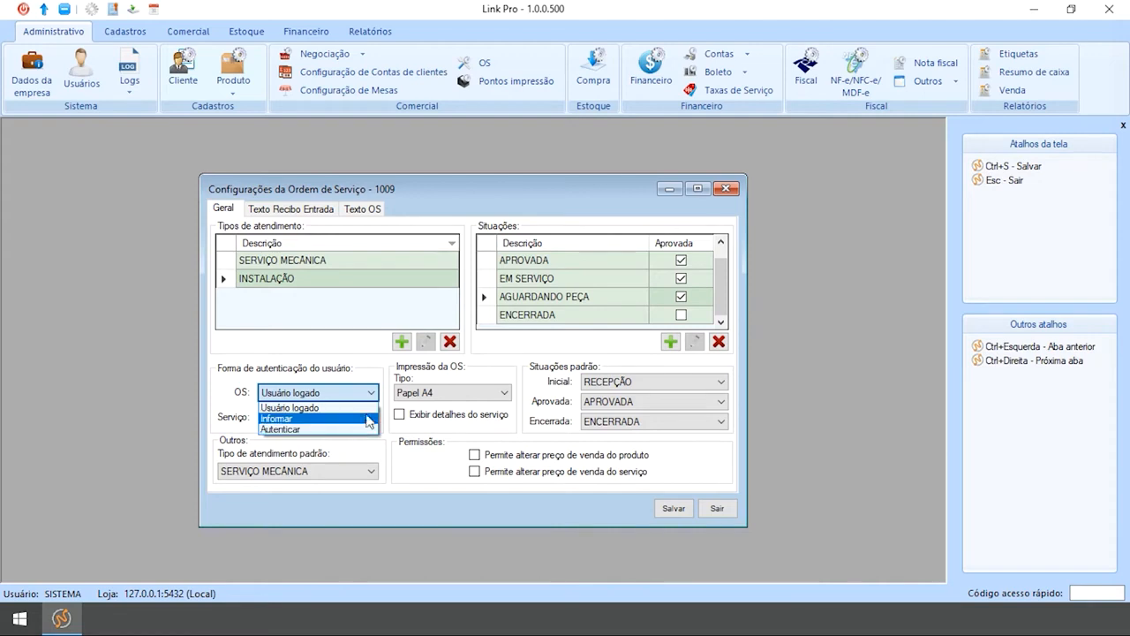
pyautogui.click(291, 407)
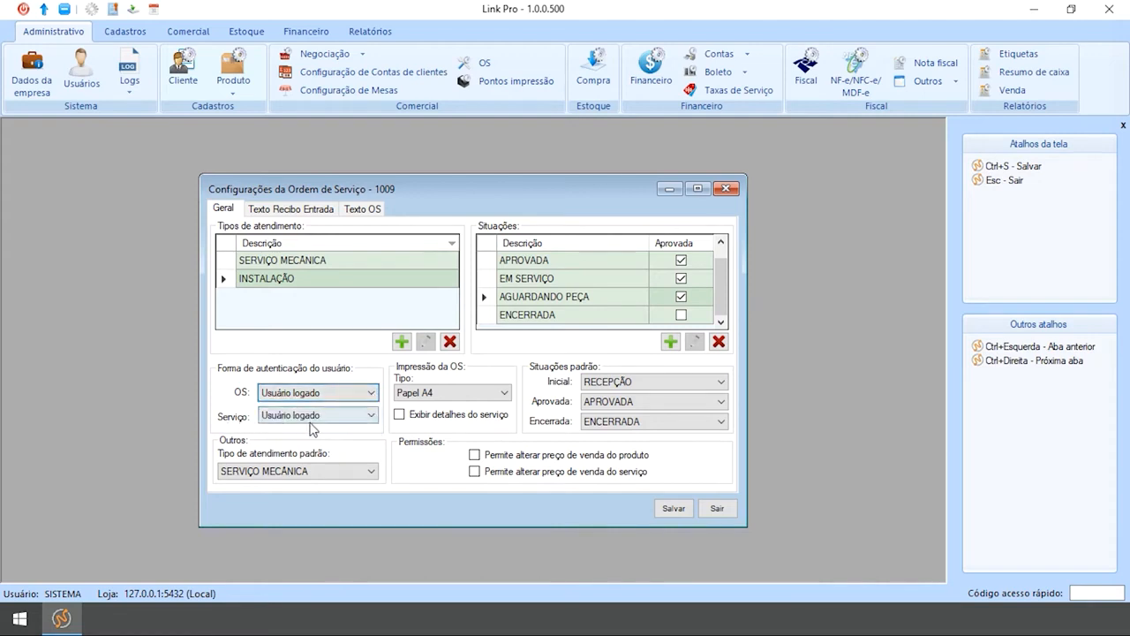
pyautogui.click(362, 417)
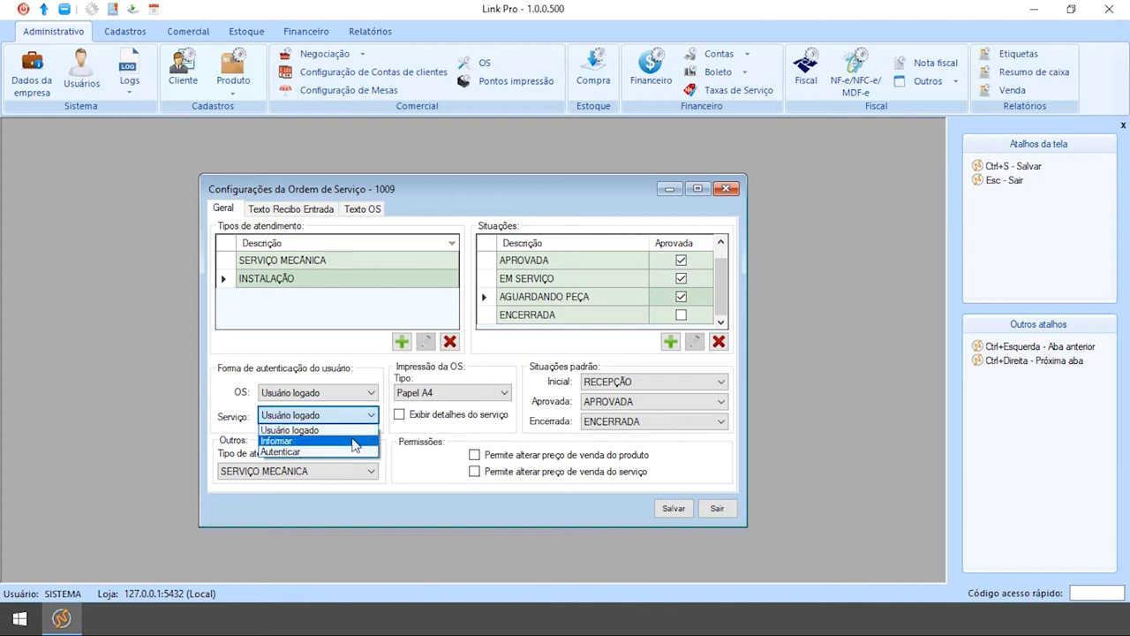
pyautogui.click(353, 440)
pyautogui.click(360, 395)
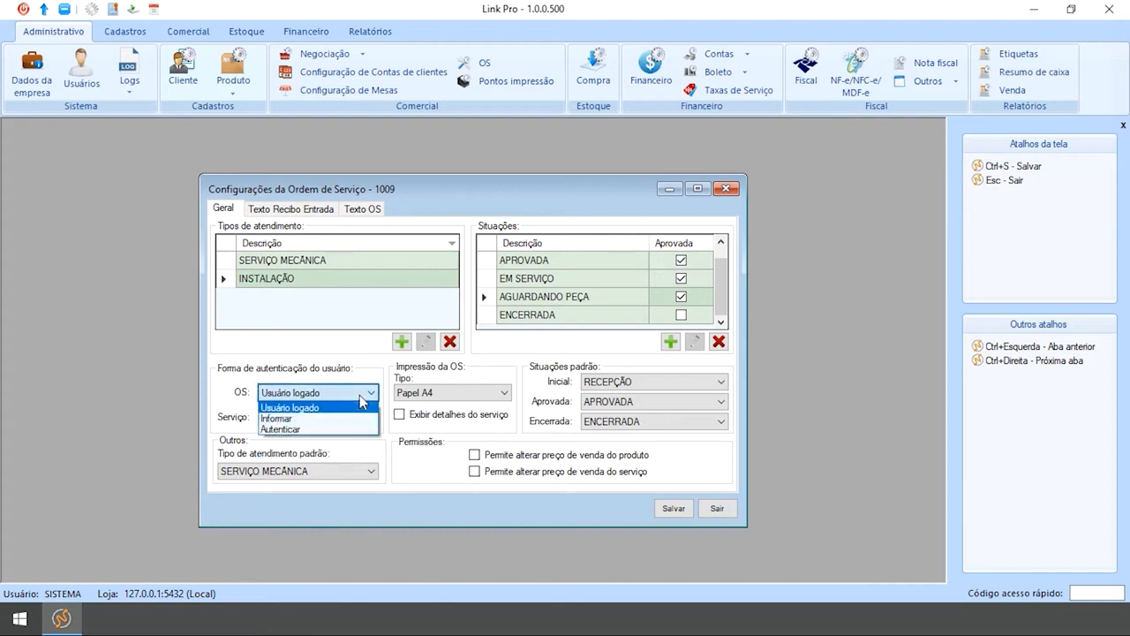
pyautogui.click(314, 418)
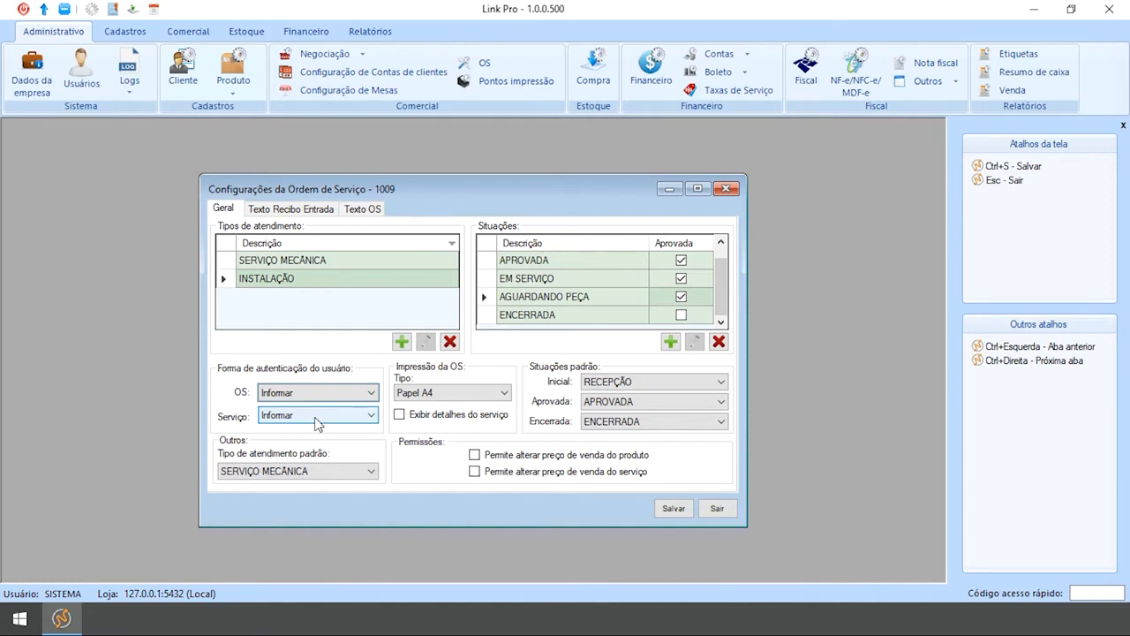
# Start a new user with the Técnico profile, shown in the sellers/attendants list, and leave the form without saving
pyautogui.click(78, 72)
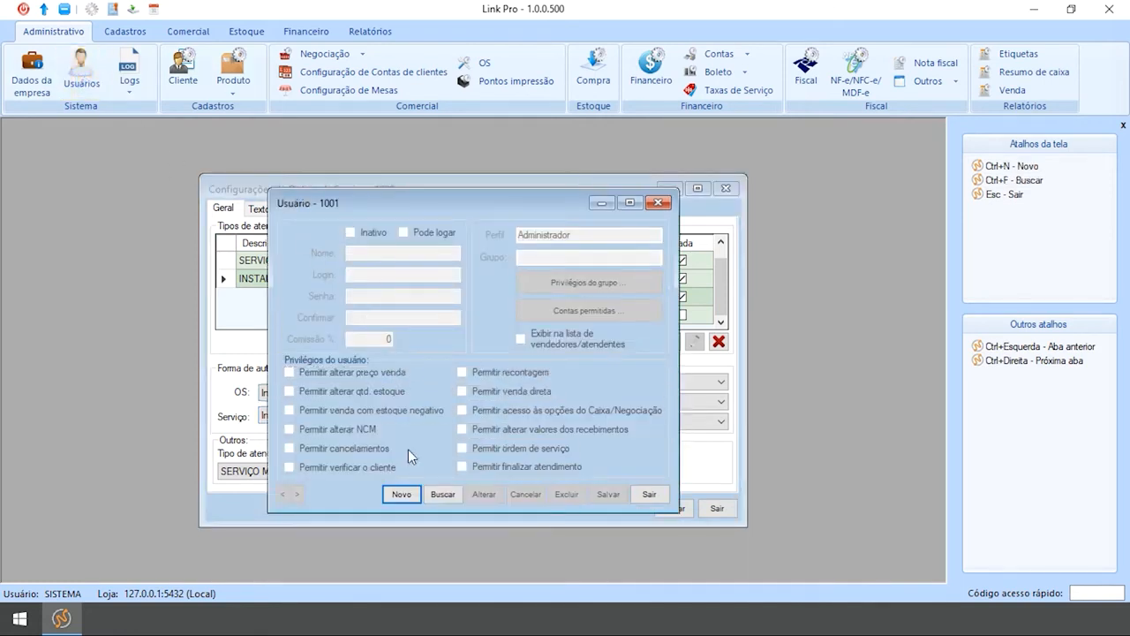
pyautogui.click(402, 494)
pyautogui.click(582, 235)
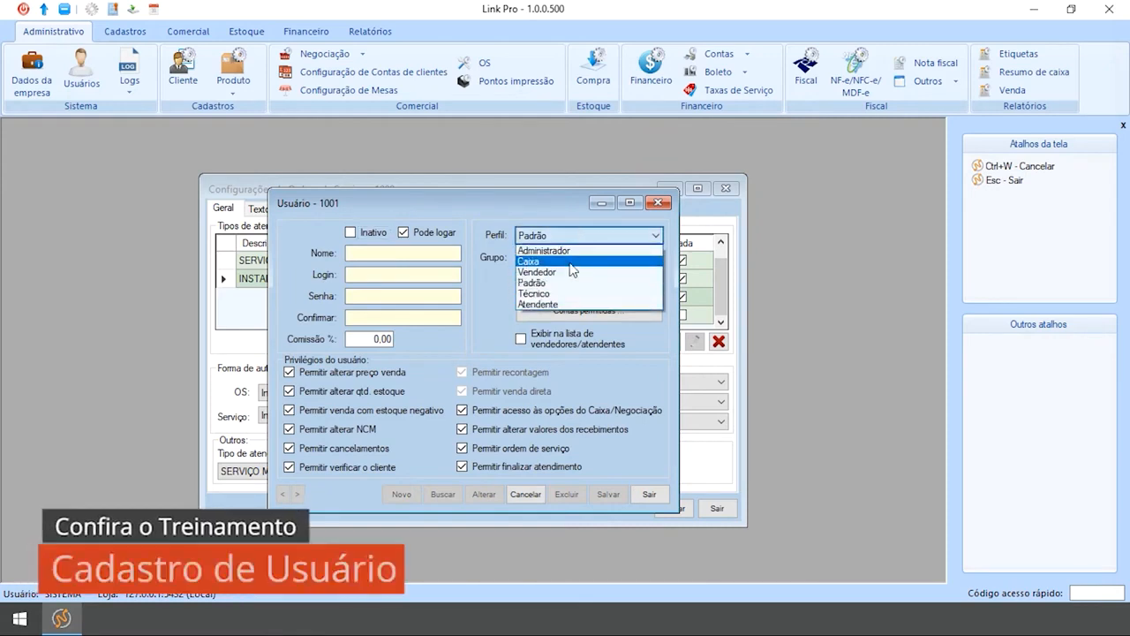
pyautogui.click(540, 293)
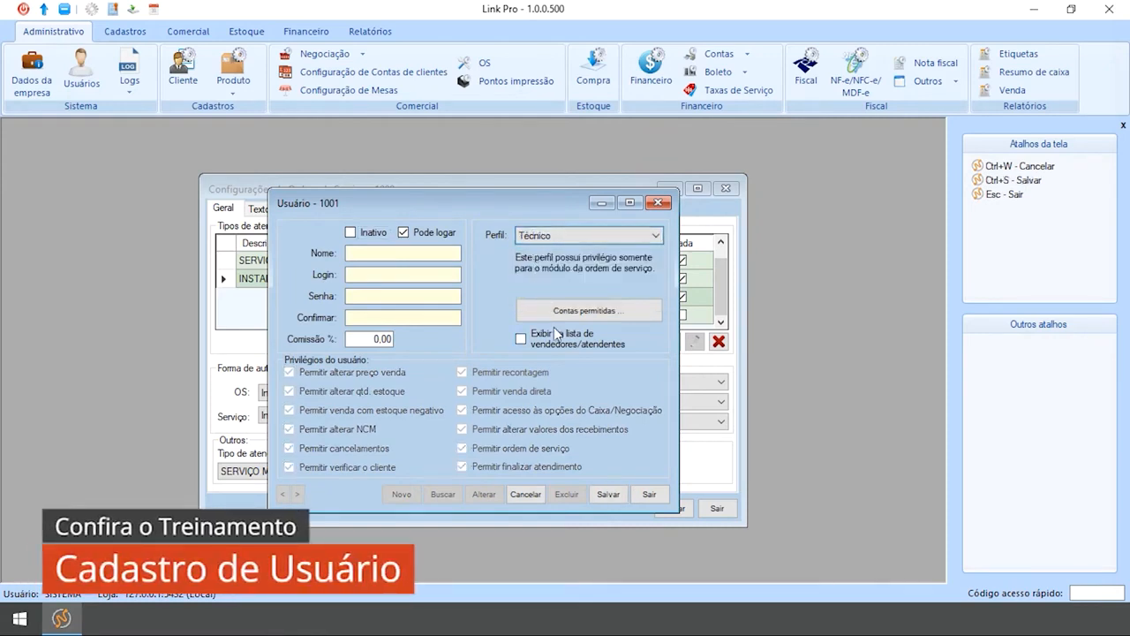
pyautogui.click(522, 339)
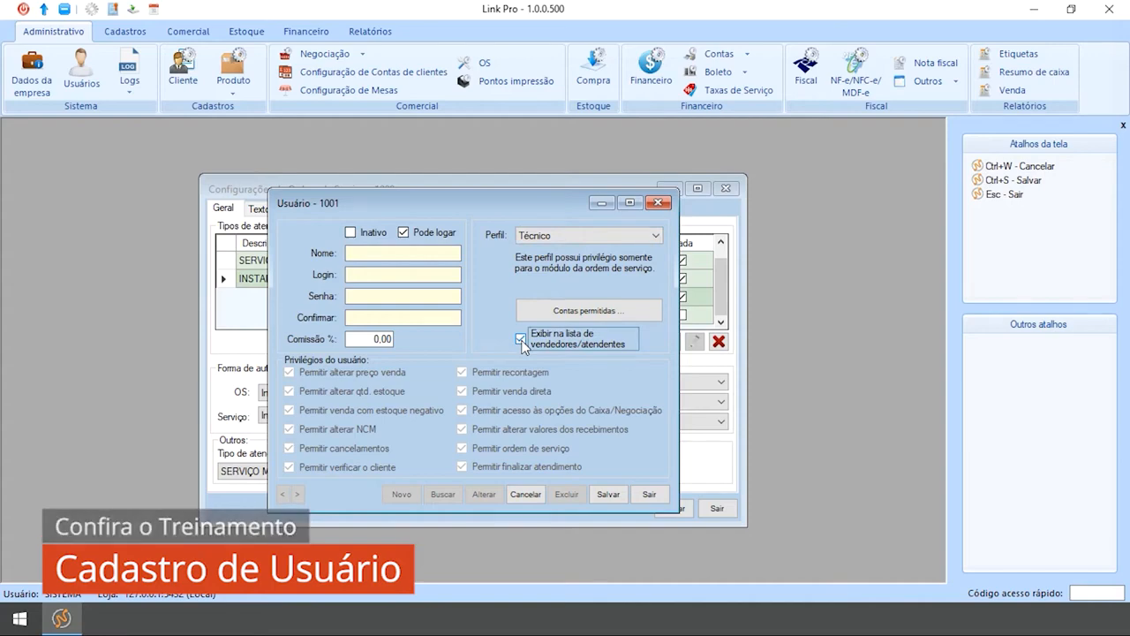
pyautogui.click(650, 493)
pyautogui.click(609, 370)
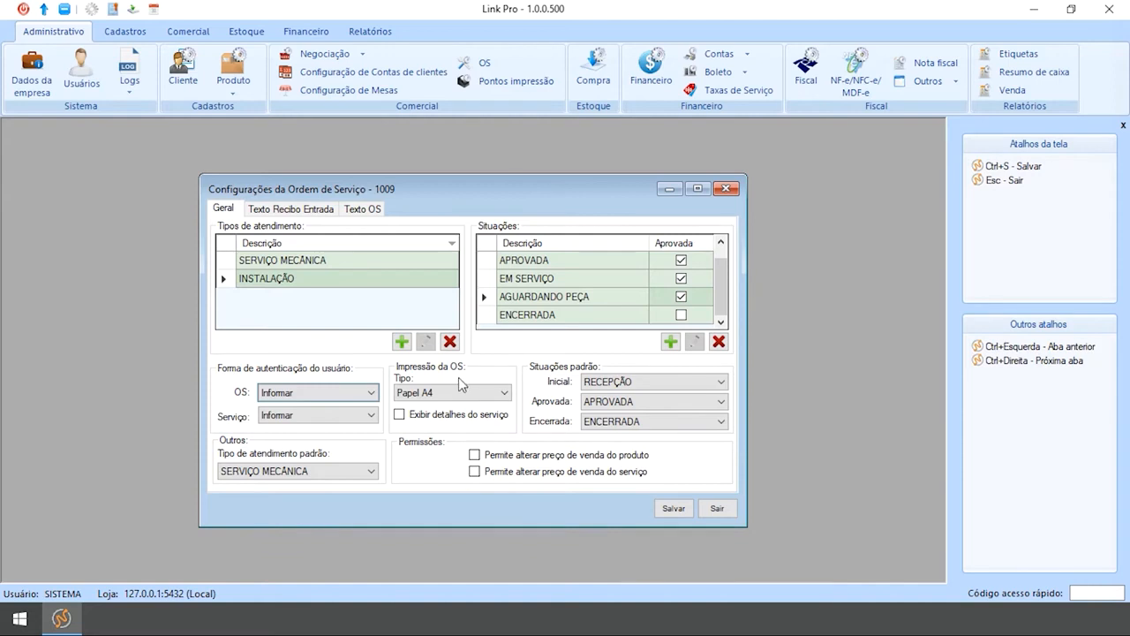
# Choose Papel A4 as the OS print type and enter PRAZO DE APROVAÇÃO EM 15 DIAS as the entry receipt text
pyautogui.click(505, 393)
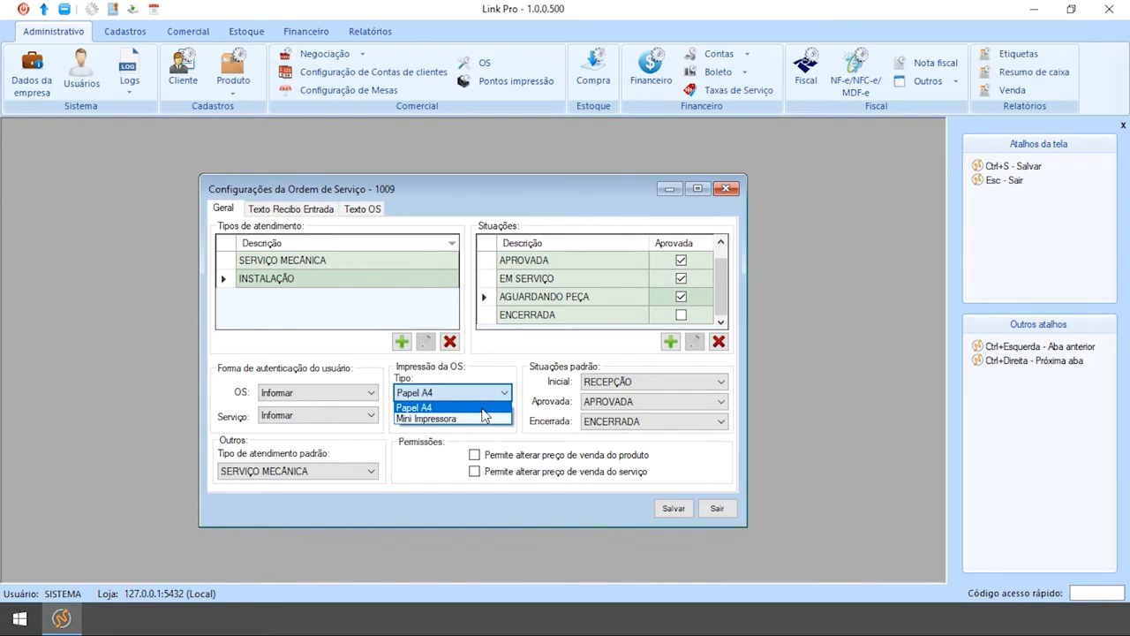
pyautogui.click(482, 408)
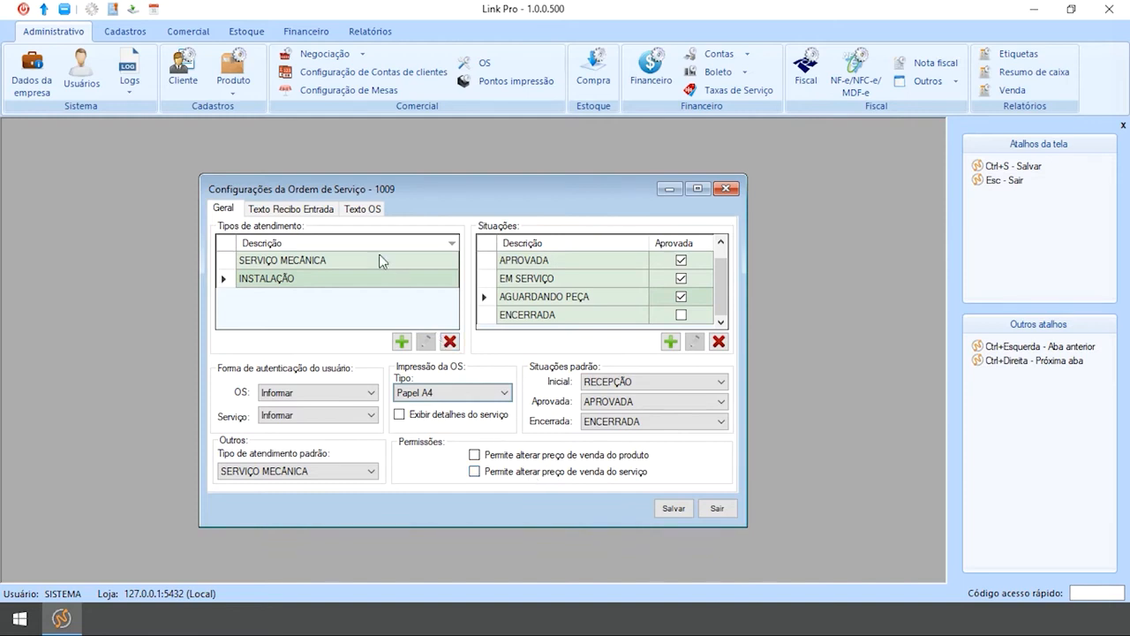
pyautogui.click(299, 209)
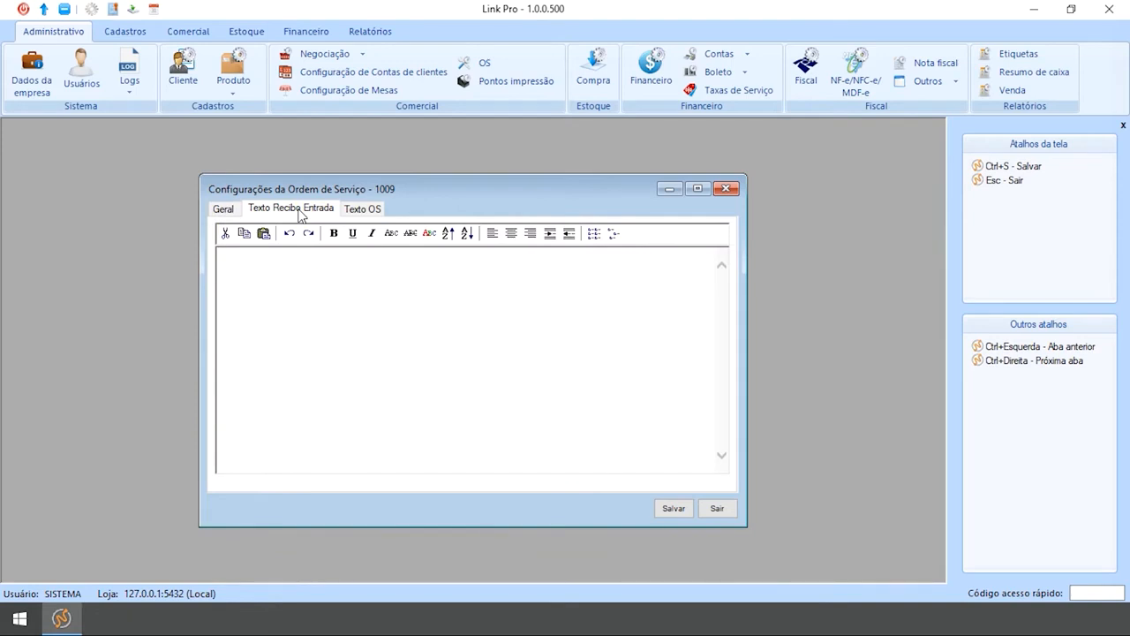
pyautogui.click(328, 289)
pyautogui.write('PRAZO DE APROVAÇÃ')
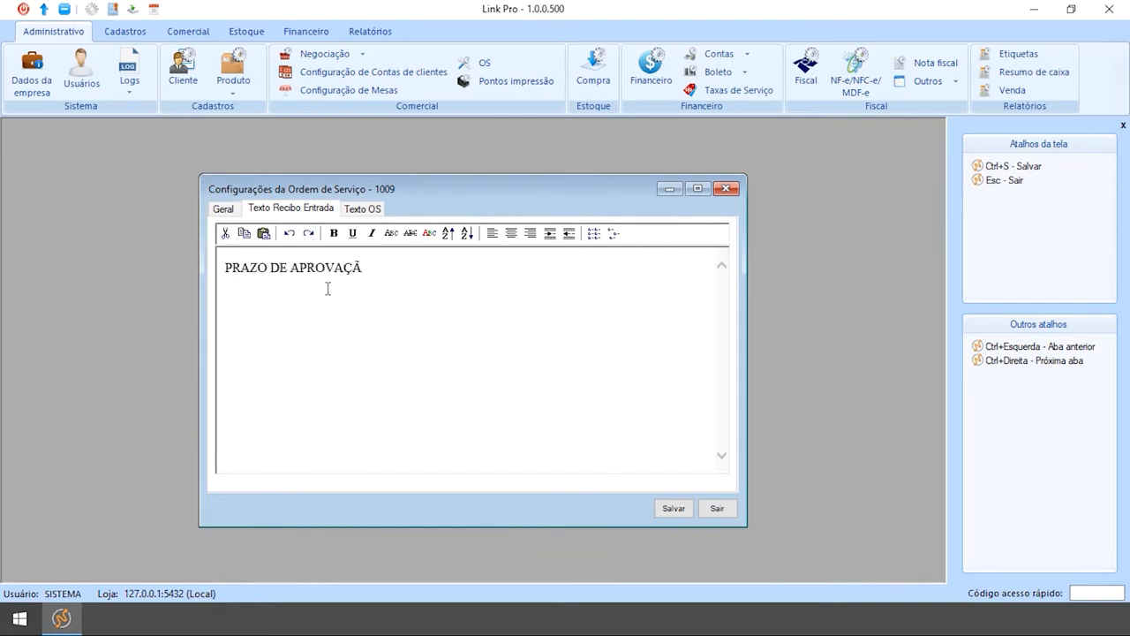
pyautogui.write('O EM 15 DIAS')
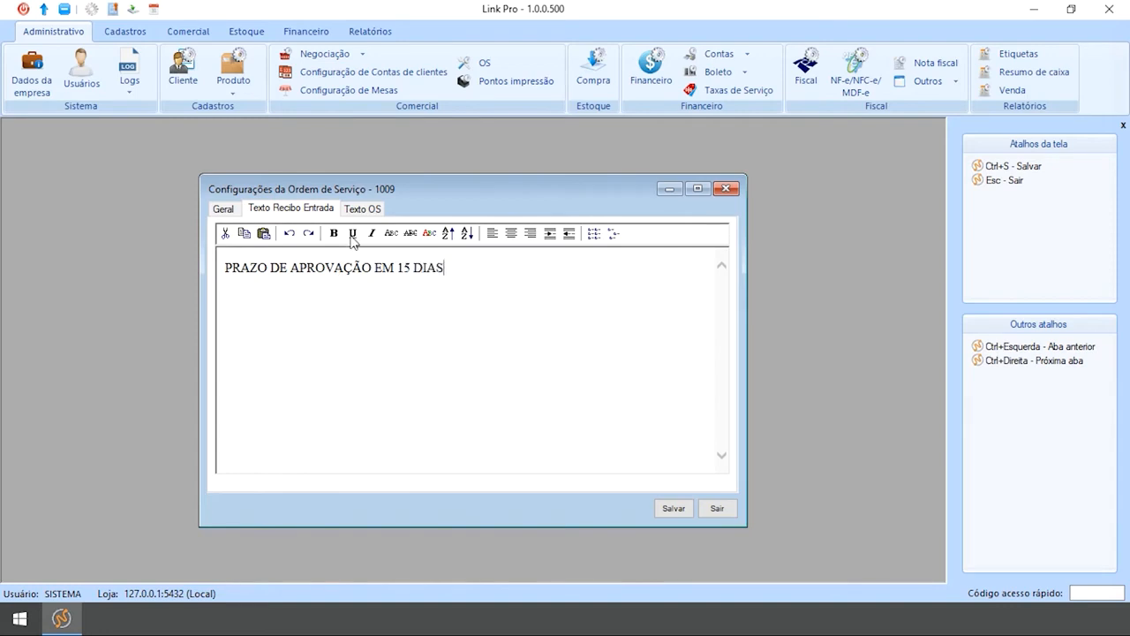
# Enter SEM GARANTIA as the OS text, review both texts, and save and close the service order settings
pyautogui.click(362, 210)
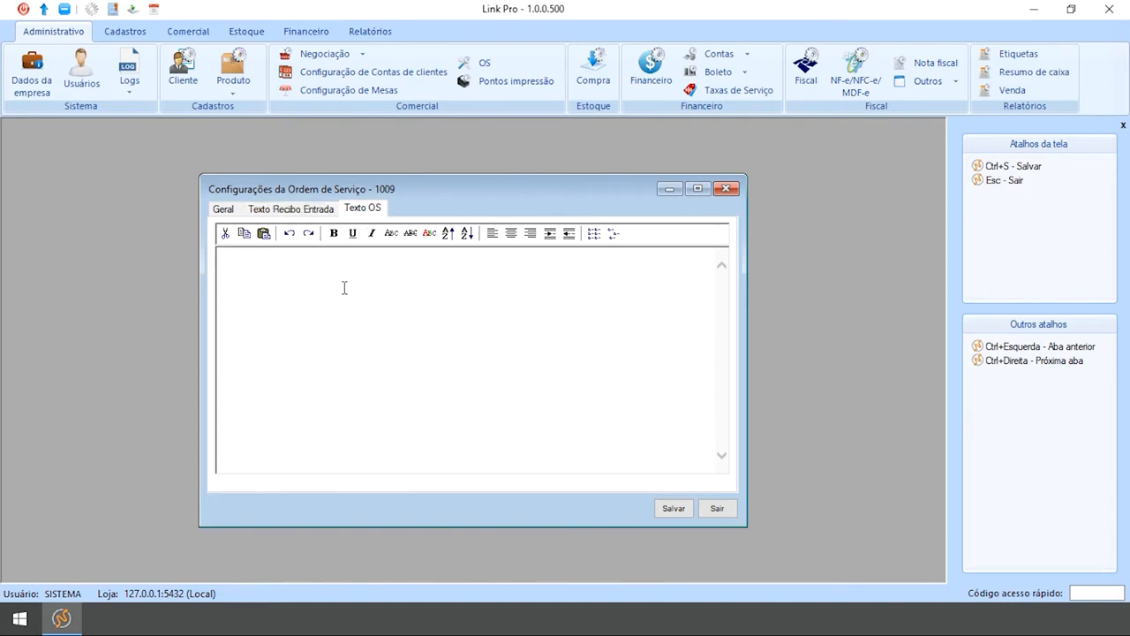
pyautogui.write('SEM GARANTIA')
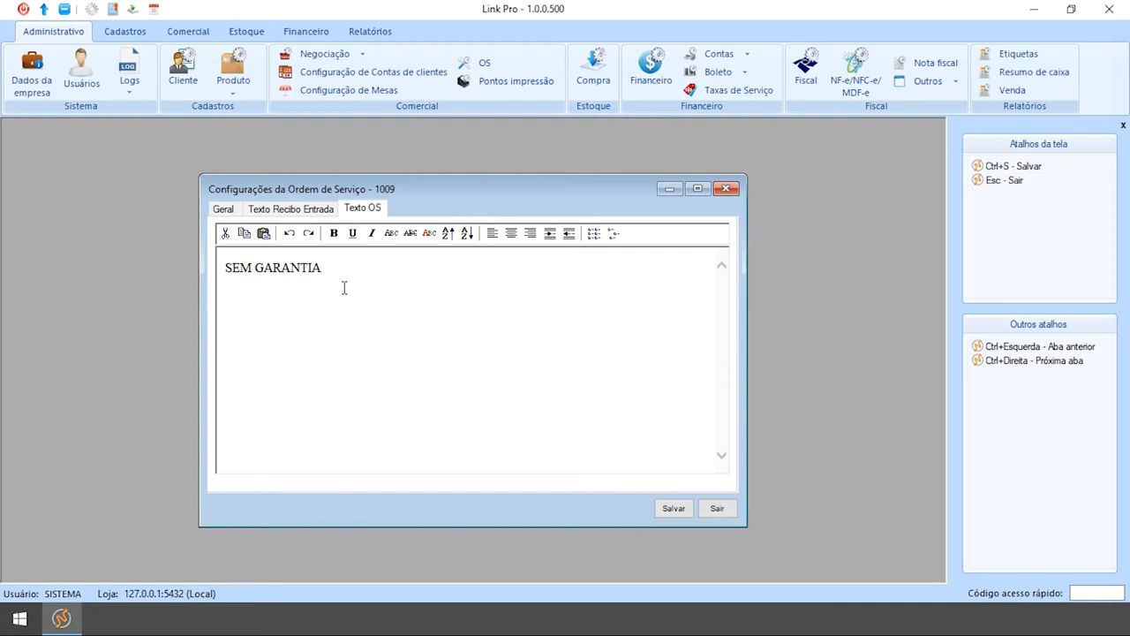
pyautogui.click(299, 212)
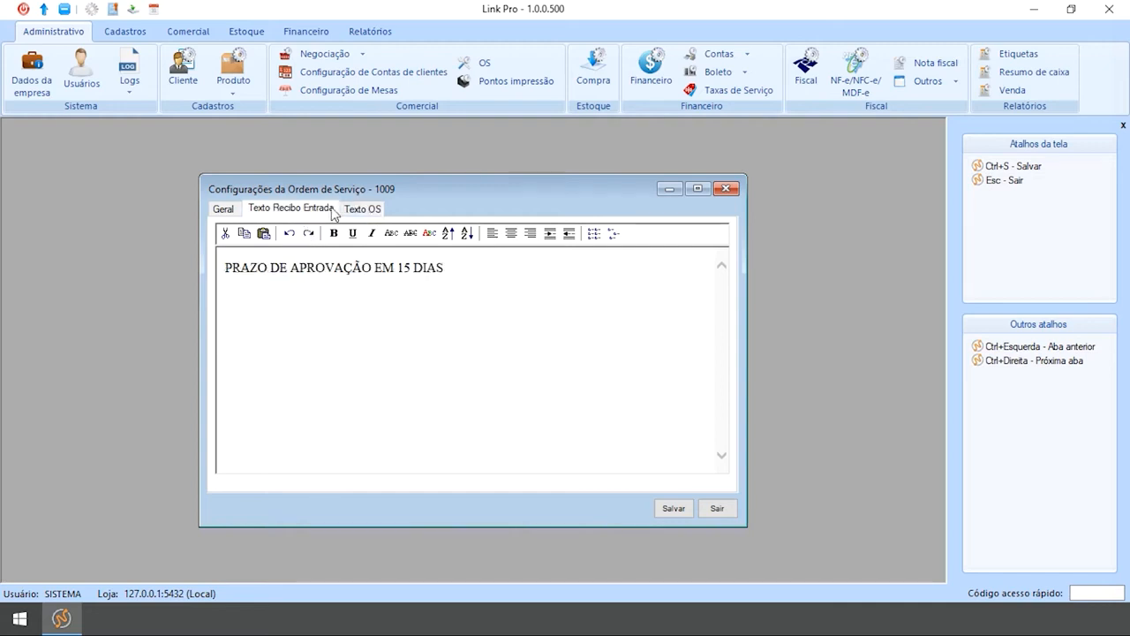
pyautogui.click(359, 213)
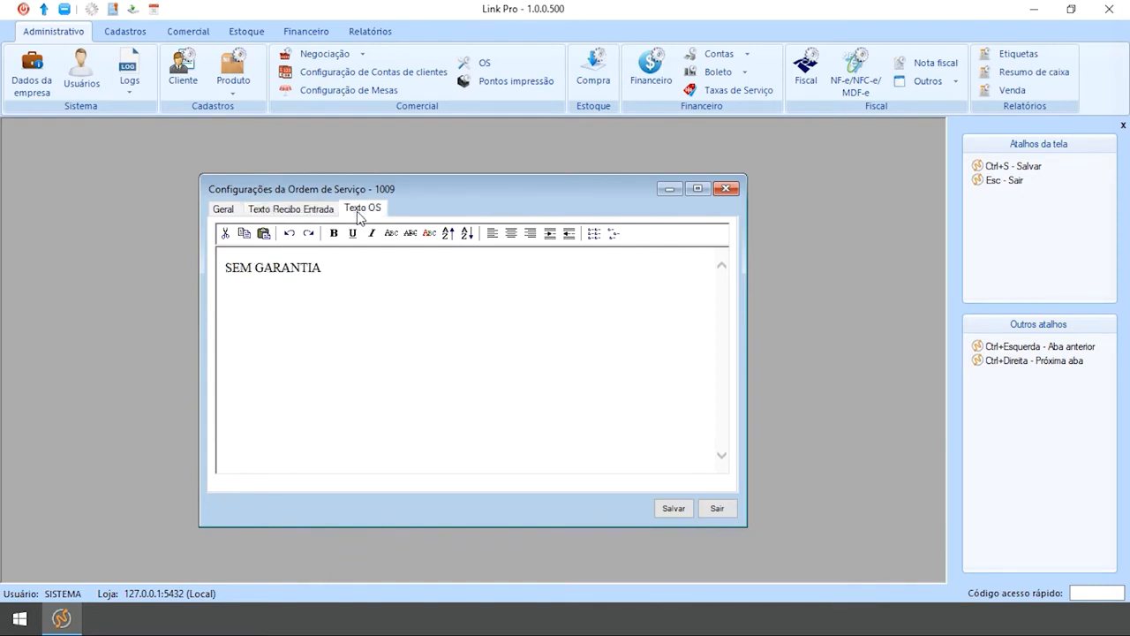
pyautogui.click(670, 510)
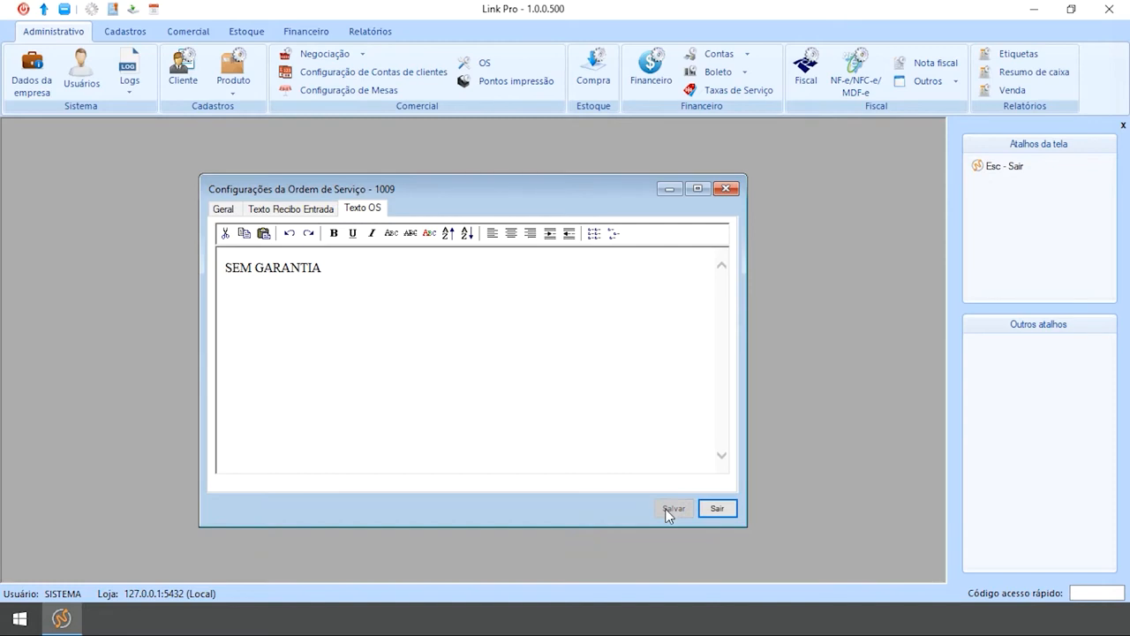
pyautogui.click(713, 510)
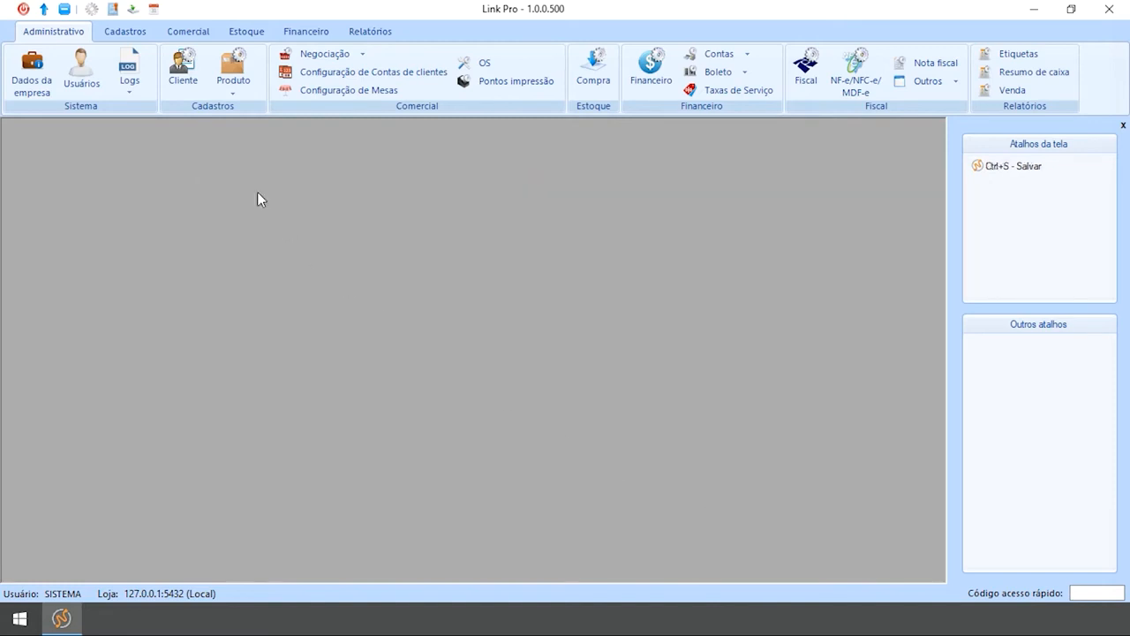
# Create a new equipment record with the description AUTOMÓVEL
pyautogui.click(128, 33)
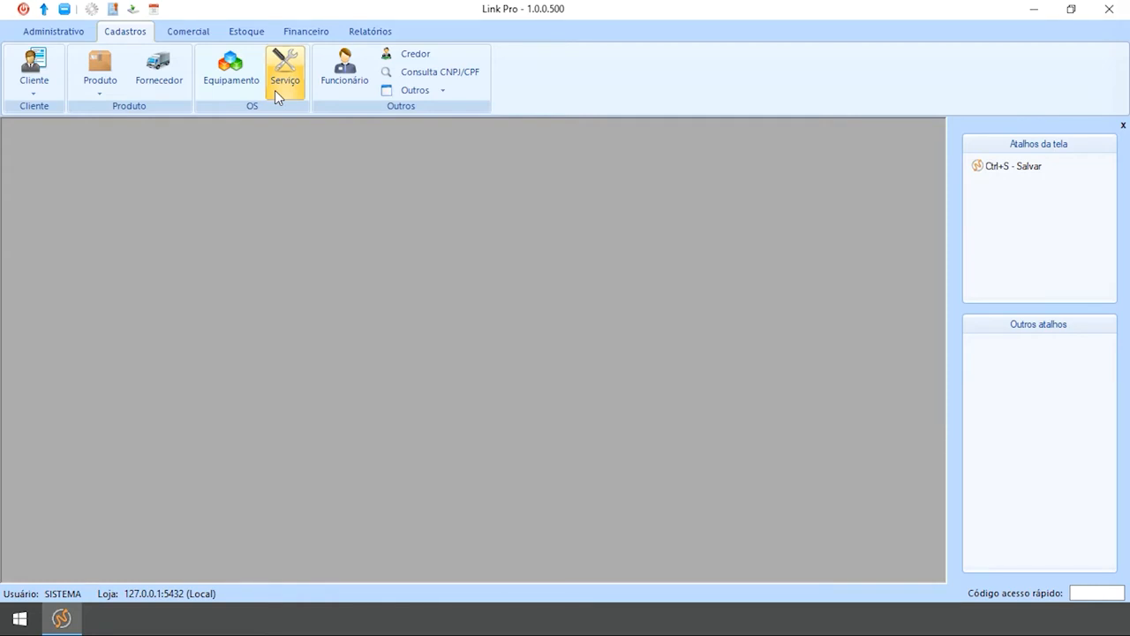
pyautogui.click(236, 87)
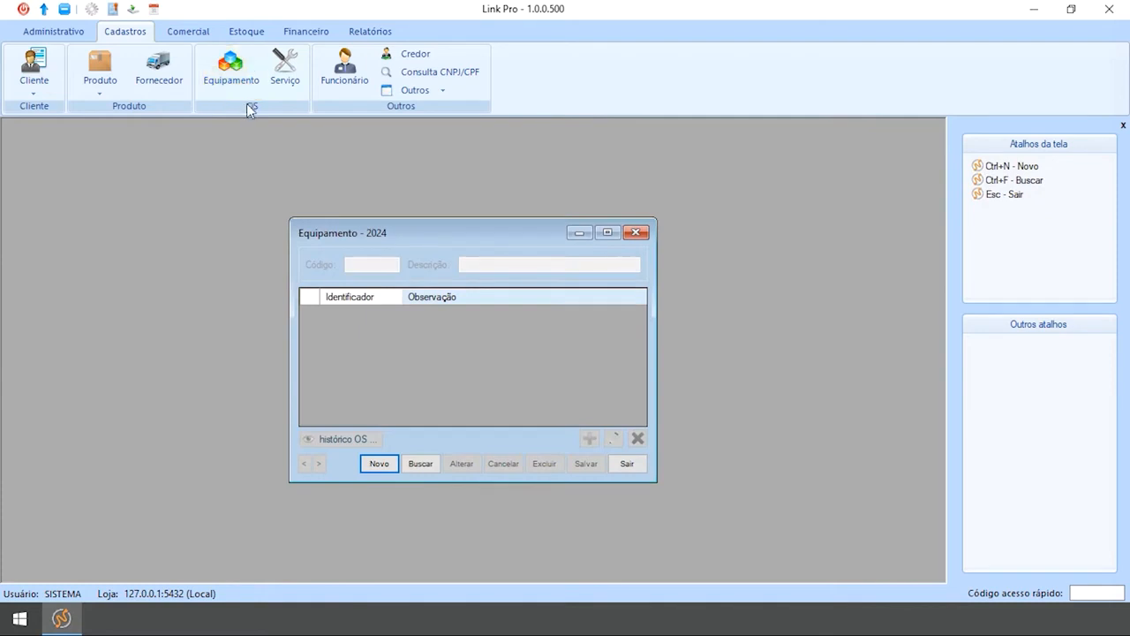
pyautogui.click(381, 463)
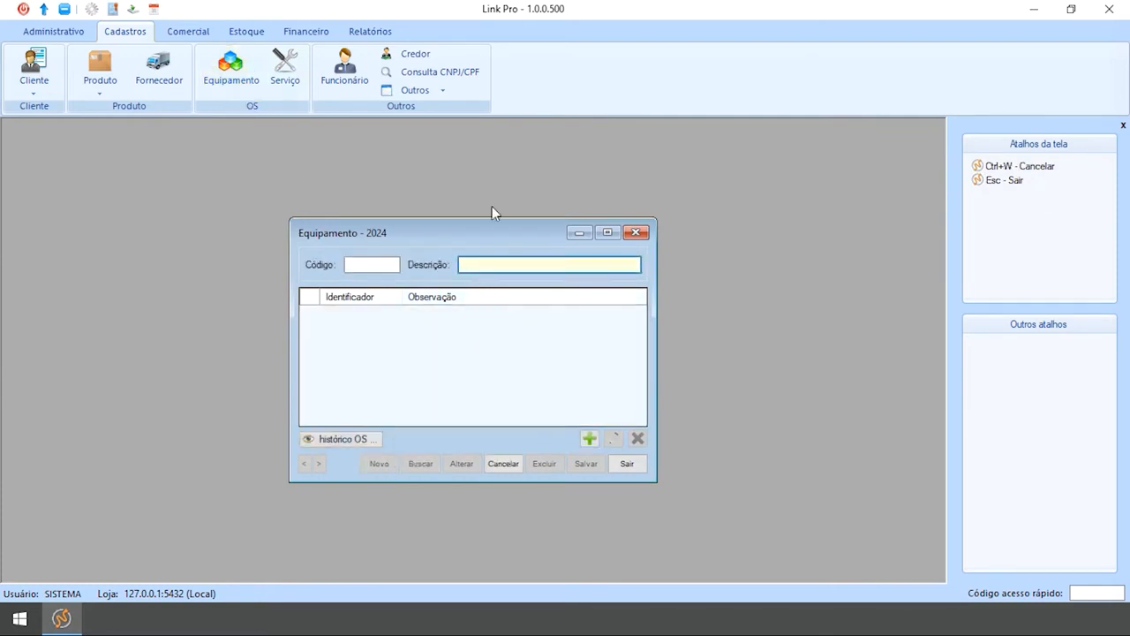
pyautogui.write('AUTOMÓVEL')
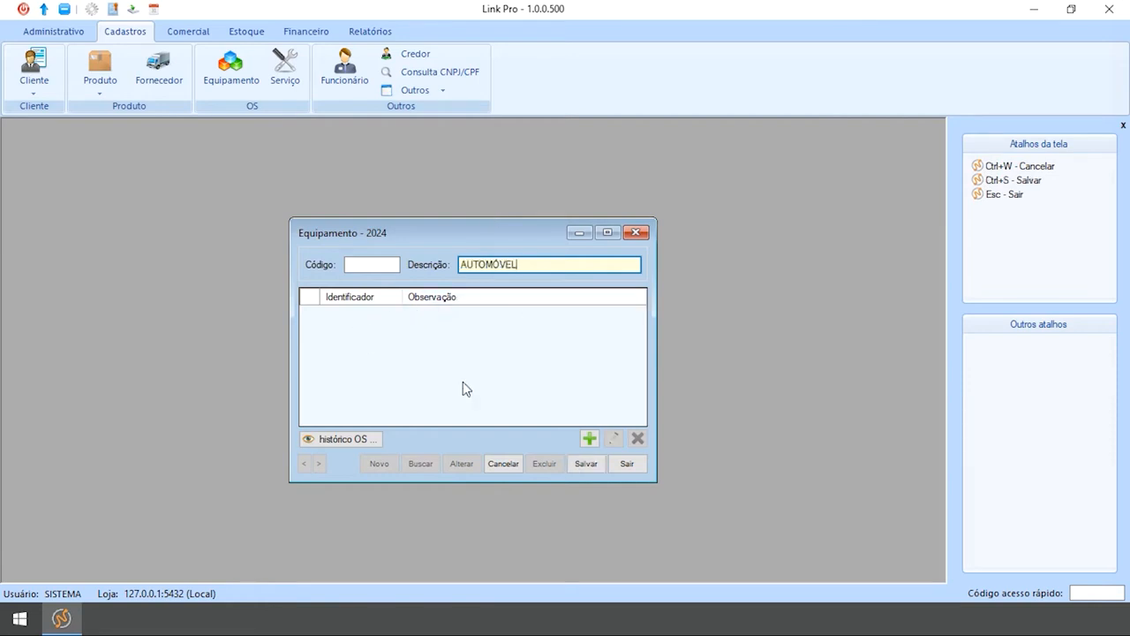
# Add the identifier AAA1234 to the AUTOMÓVEL equipment, then save the record and close the form
pyautogui.click(588, 438)
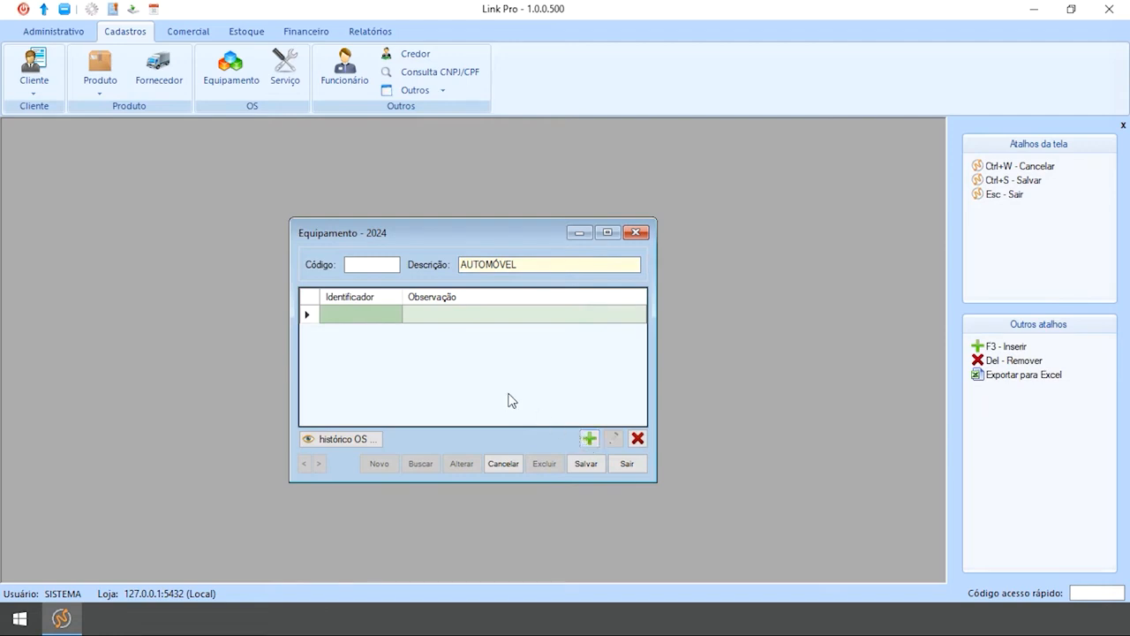
pyautogui.click(361, 323)
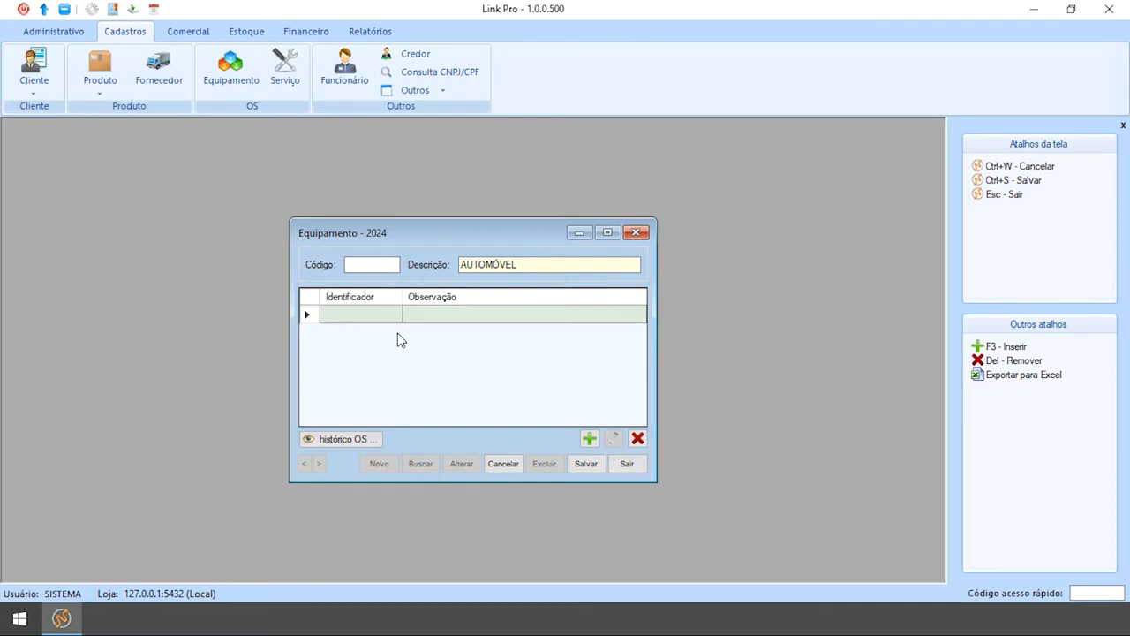
pyautogui.write('AAA1234')
pyautogui.press('Return')
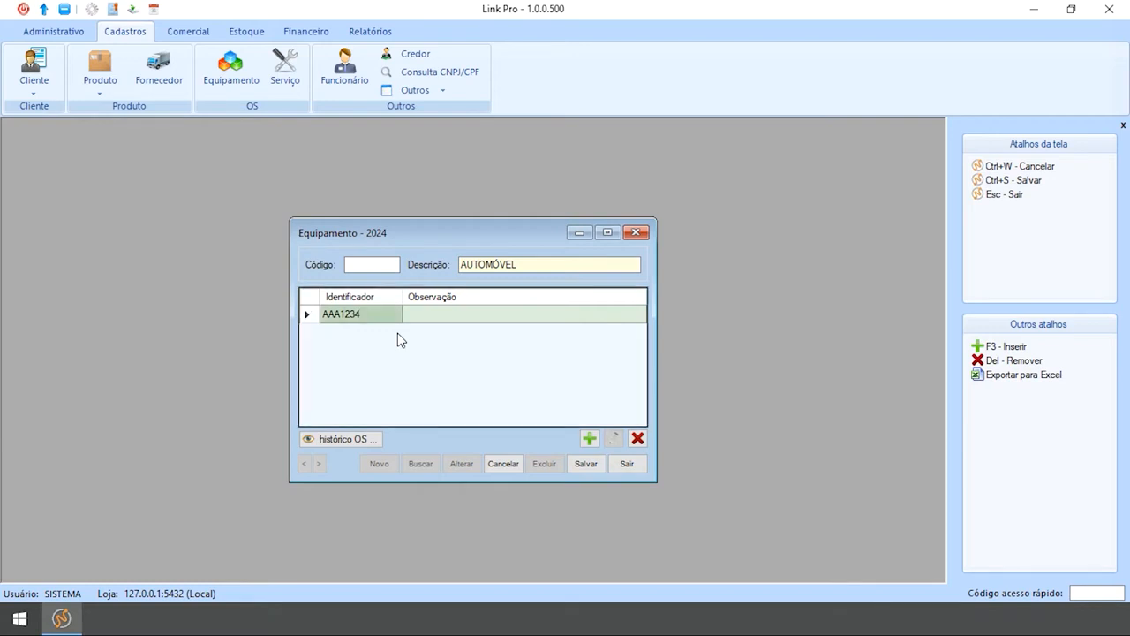
pyautogui.click(585, 463)
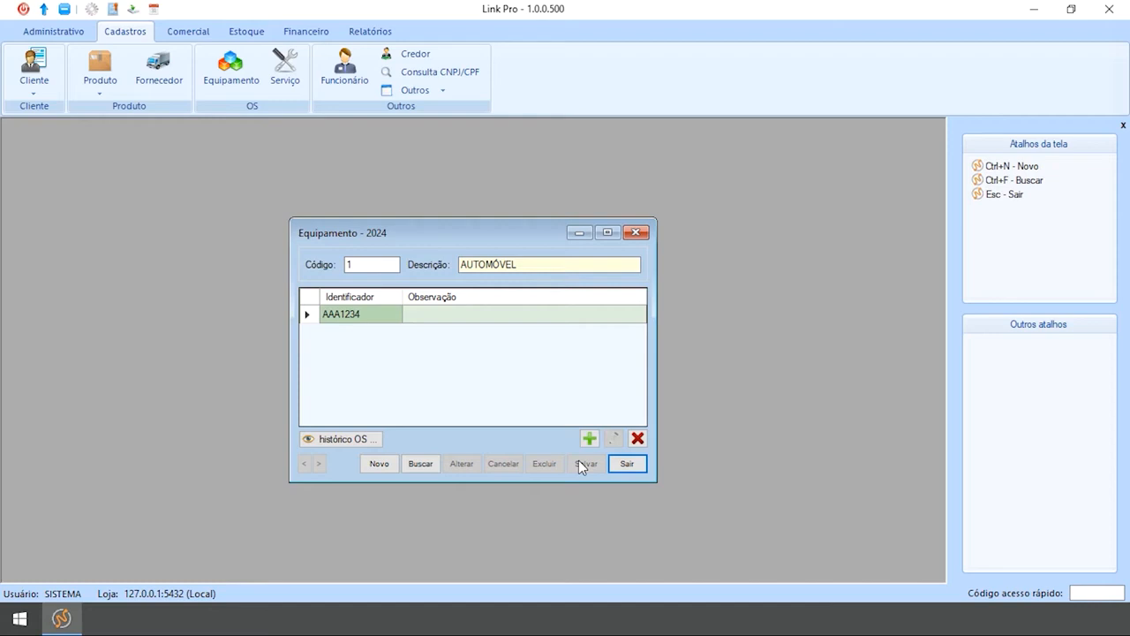
pyautogui.click(626, 466)
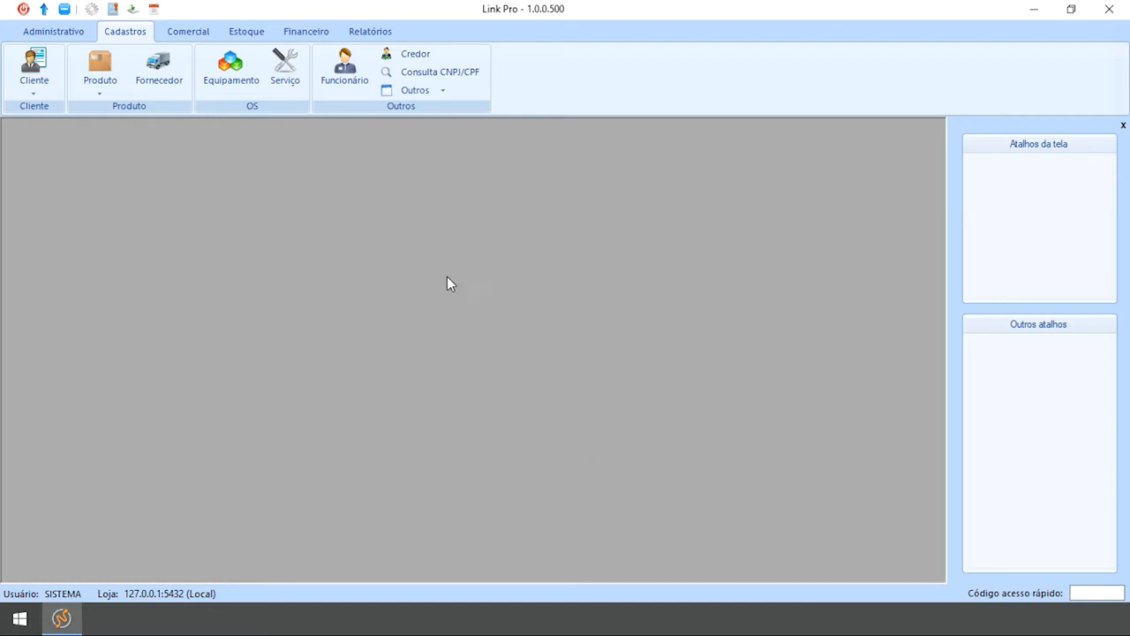
# Create a new service with the description TROCA DE ÓLEO and a sale price of 30,00, then save it
pyautogui.click(294, 78)
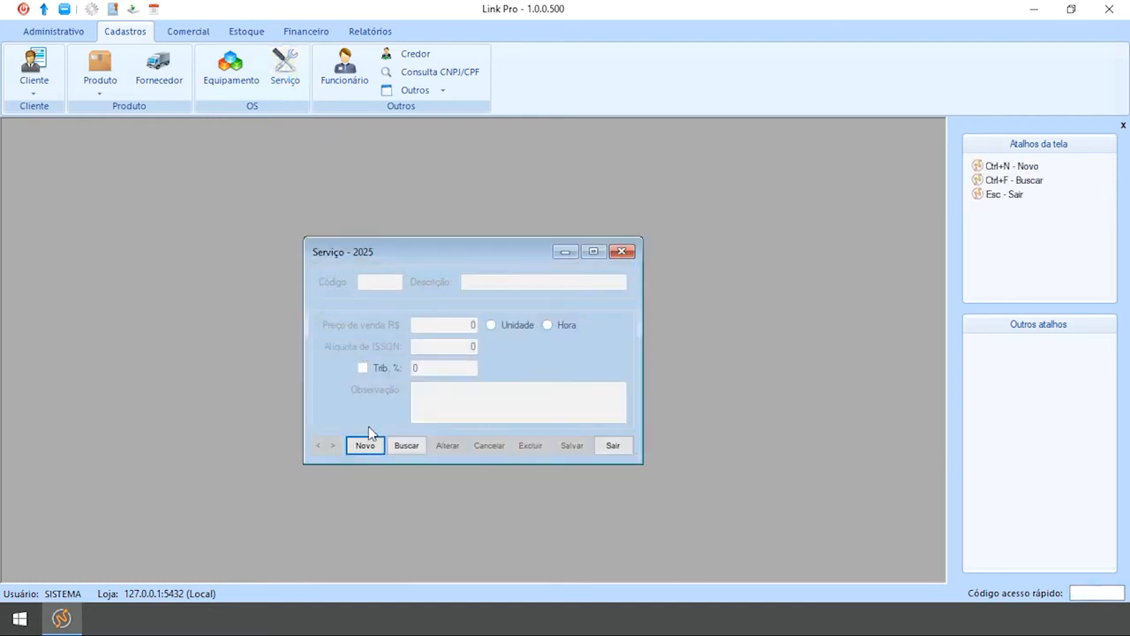
pyautogui.click(370, 430)
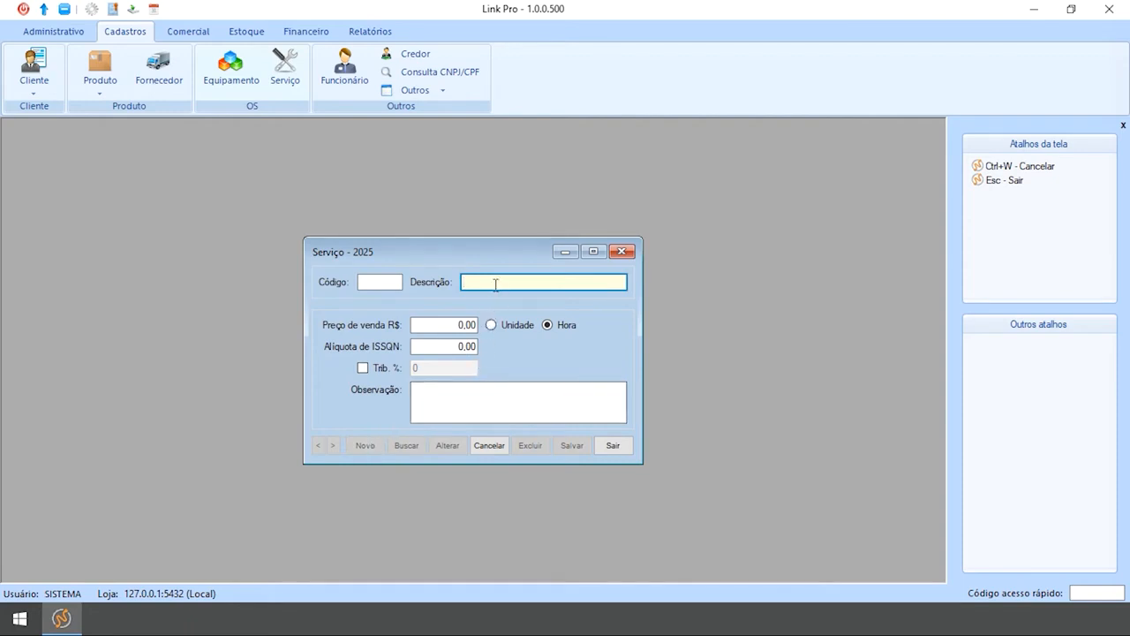
pyautogui.write('TROC')
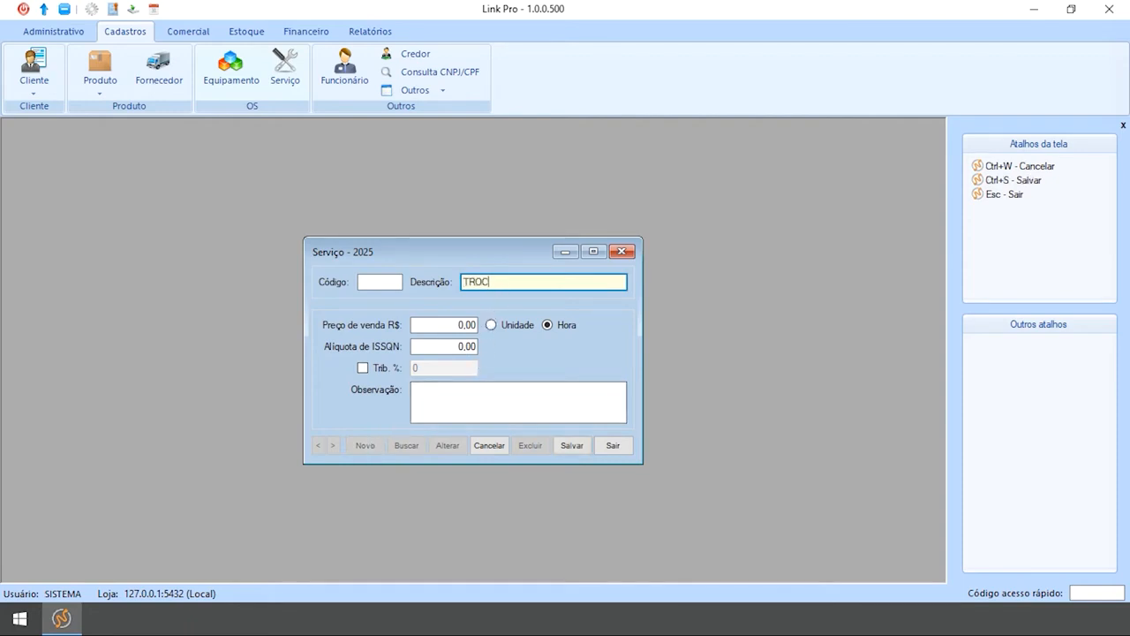
pyautogui.write('A DE ÓLEO')
pyautogui.click(464, 325)
pyautogui.write('30.00')
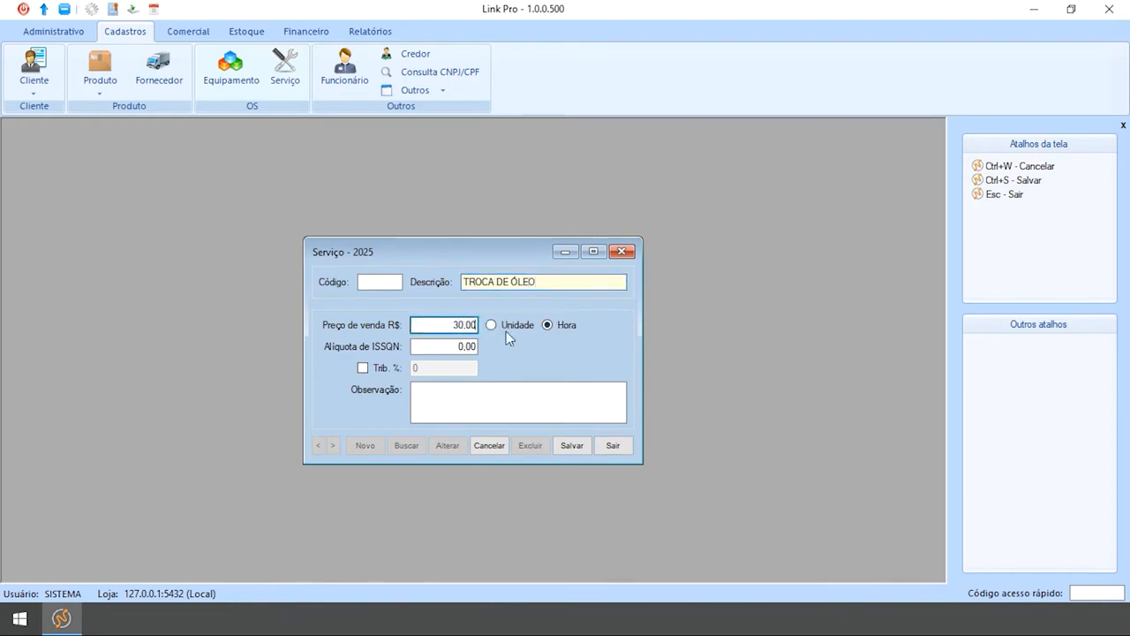
pyautogui.click(468, 346)
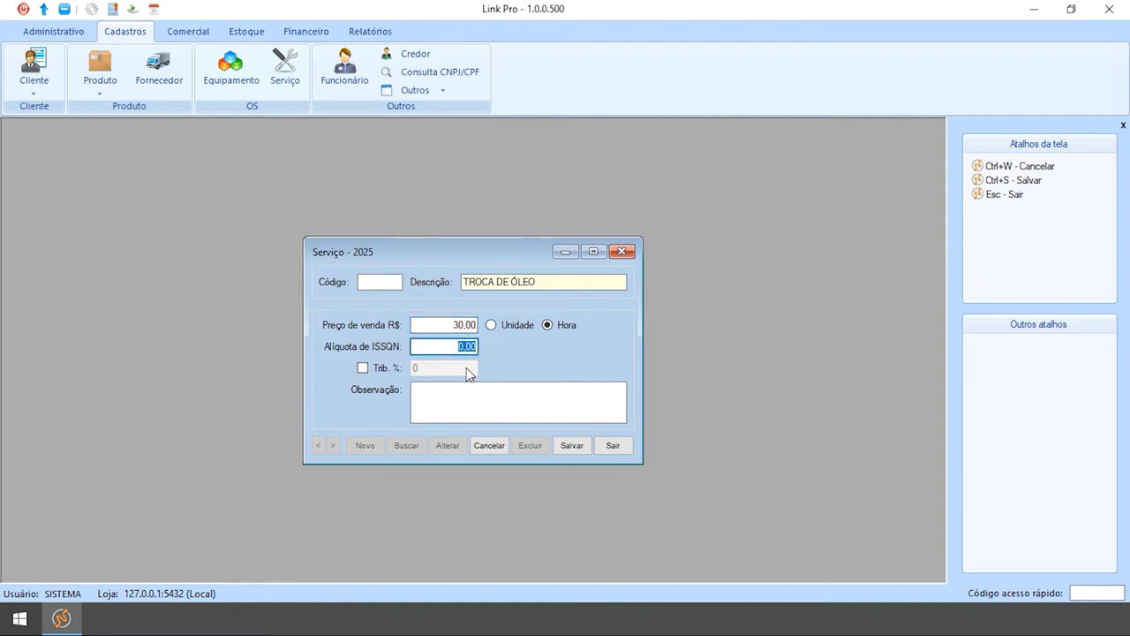
pyautogui.click(471, 396)
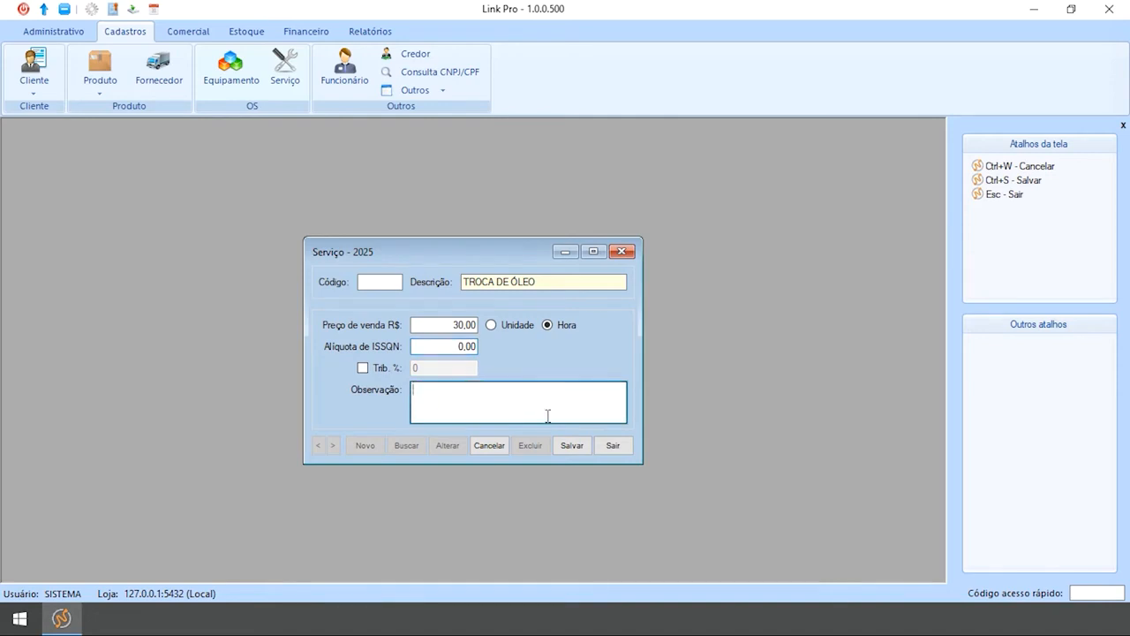
pyautogui.click(568, 445)
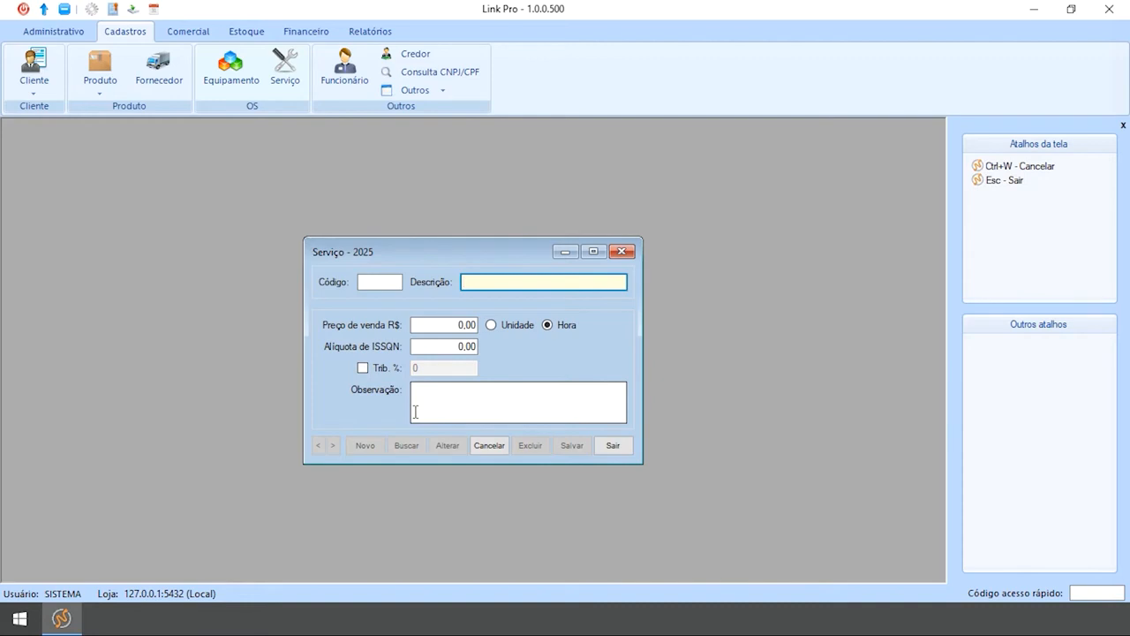
# Register another service with the description MÃO DE OBRA, leave its price at zero, save it and close the service form
pyautogui.write('MÃO DE OBRA')
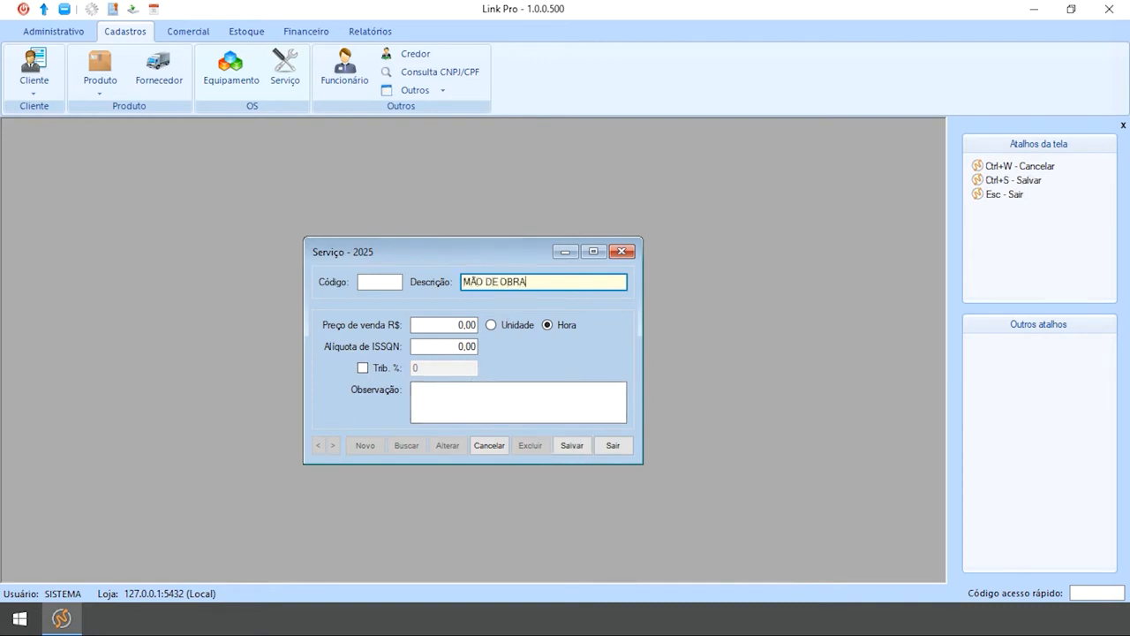
pyautogui.press('Tab')
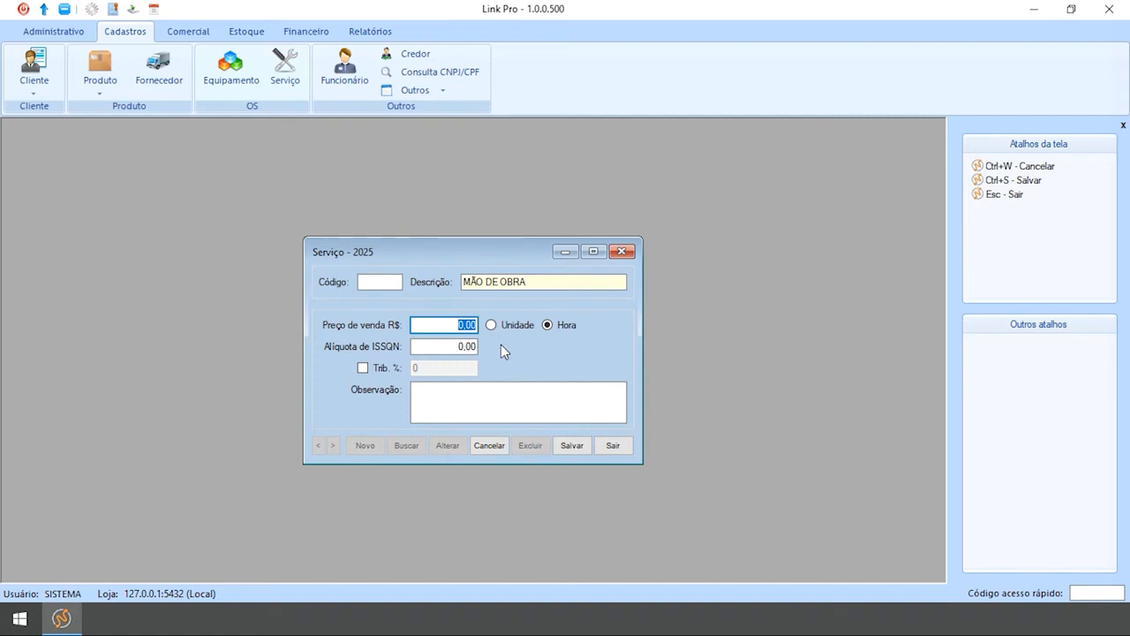
pyautogui.click(572, 445)
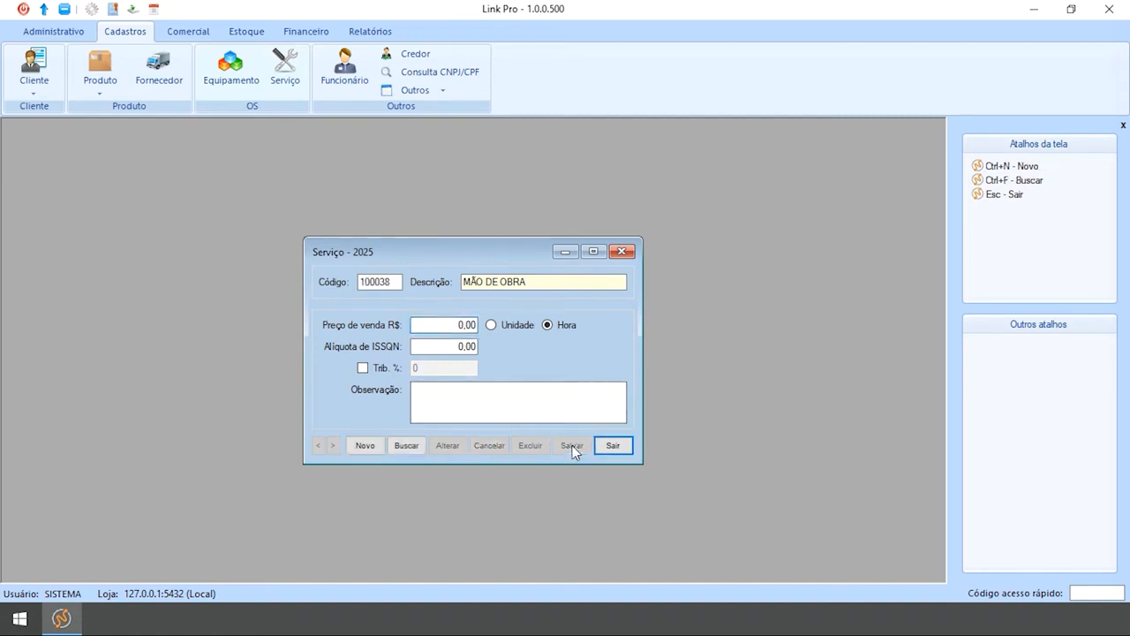
pyautogui.click(599, 451)
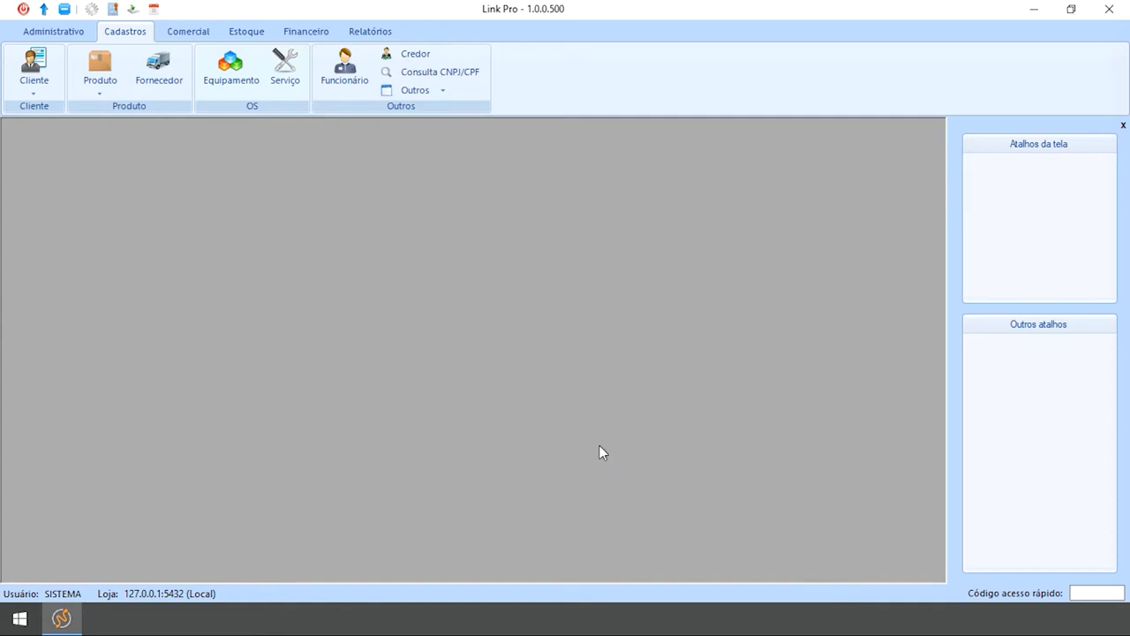
# Open a new service order and assign the first customer listed in the customer search
pyautogui.click(180, 34)
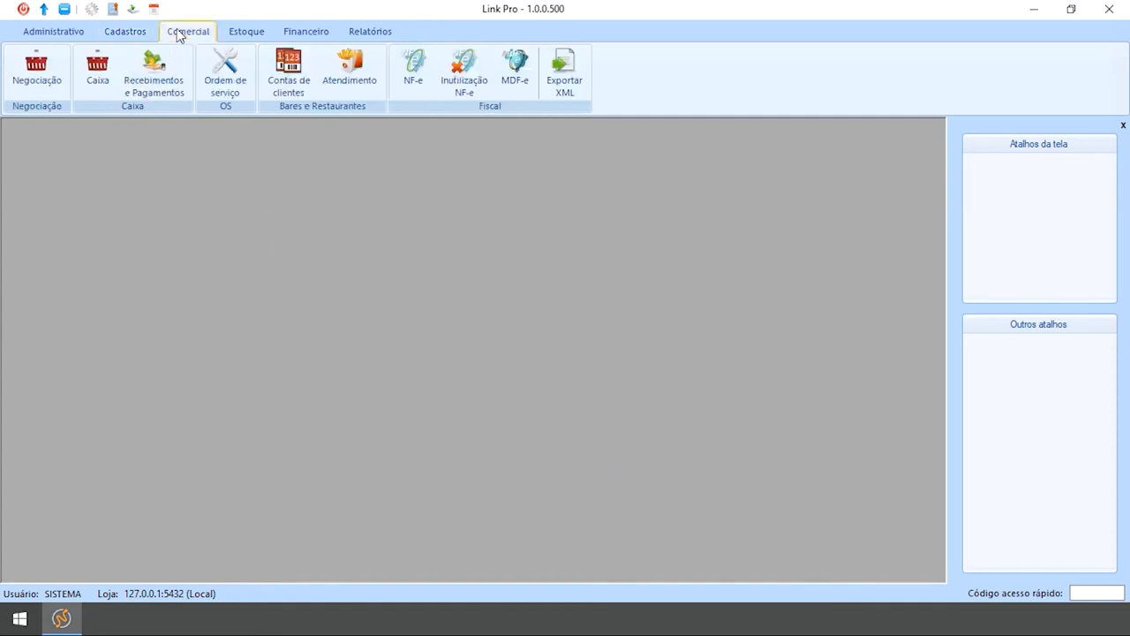
pyautogui.click(236, 89)
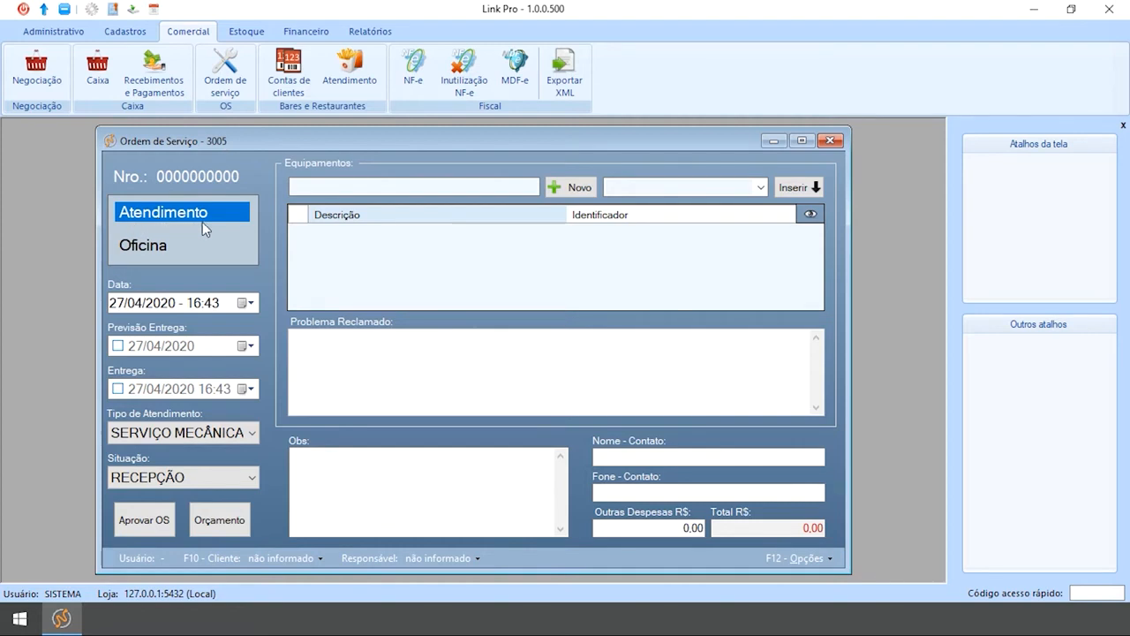
pyautogui.click(316, 558)
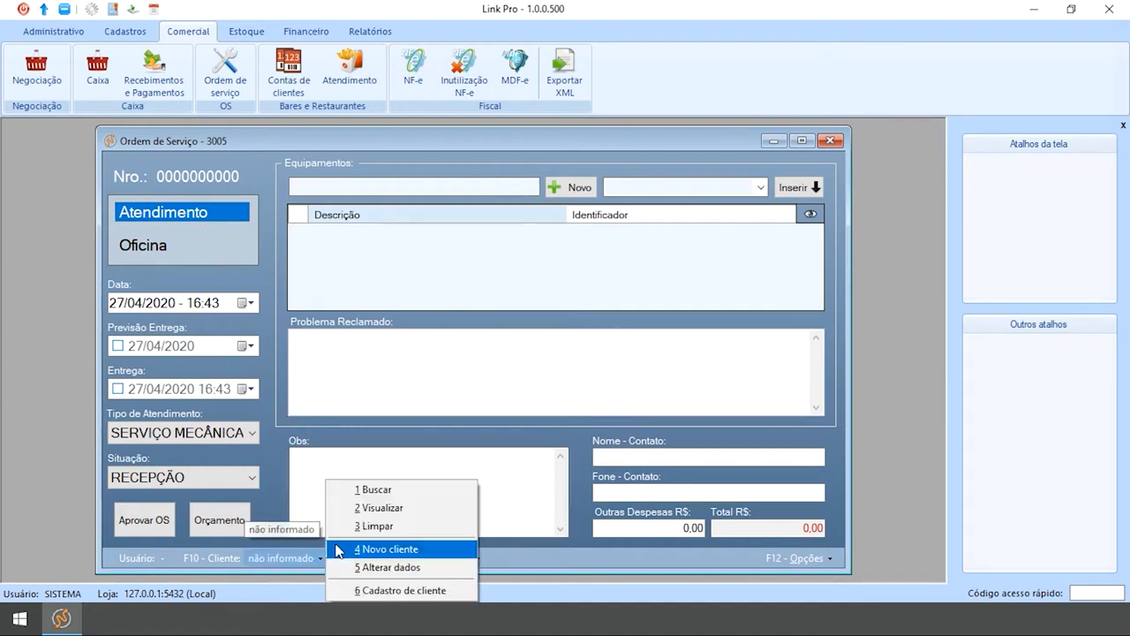
pyautogui.click(372, 491)
pyautogui.doubleClick(392, 255)
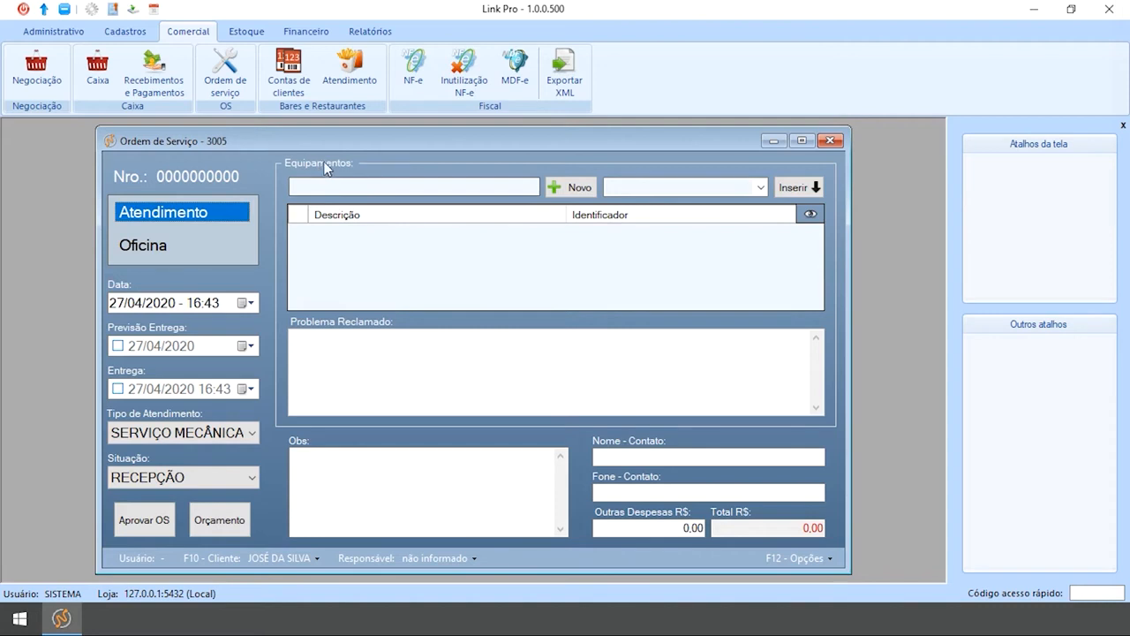
# Look up the equipment for the service order and select AUTOMÓVEL
pyautogui.click(432, 185)
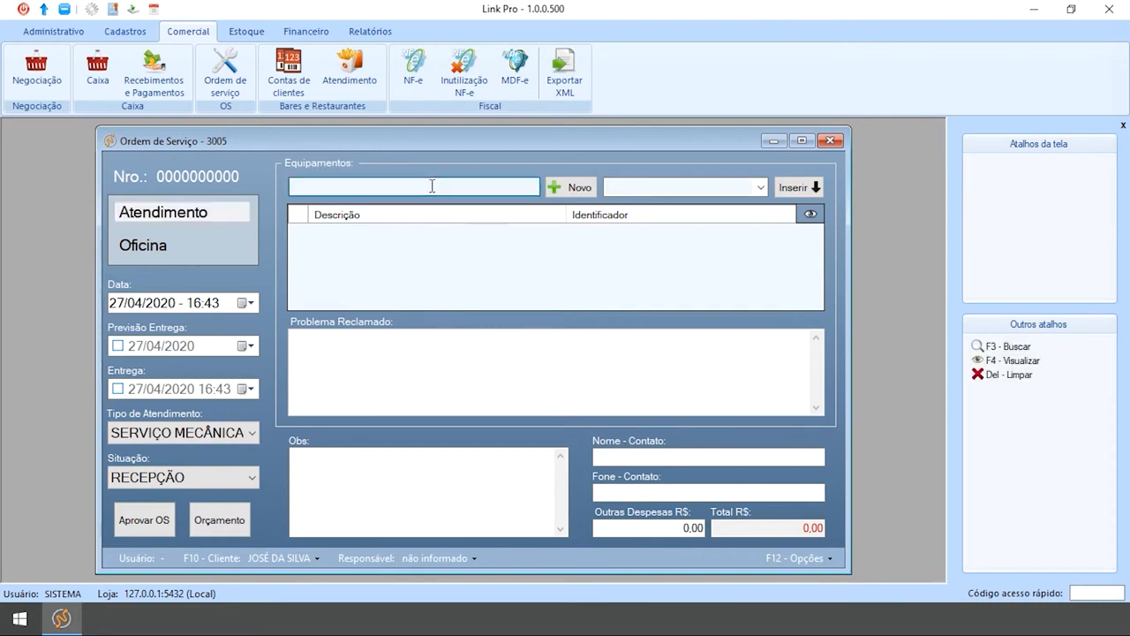
pyautogui.rightClick(432, 187)
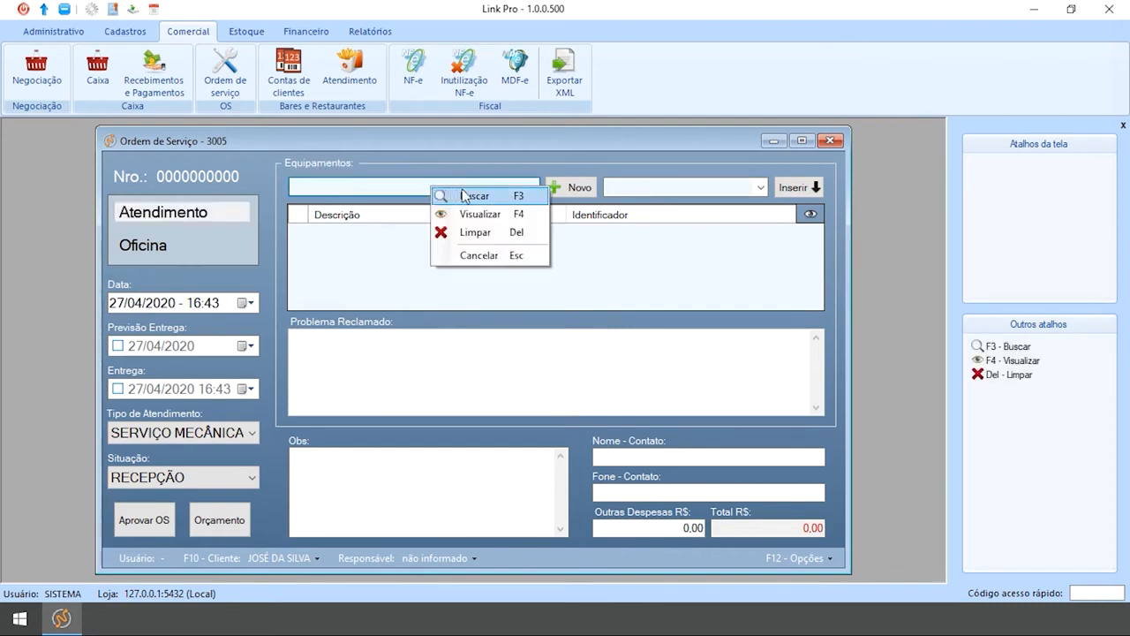
pyautogui.click(412, 184)
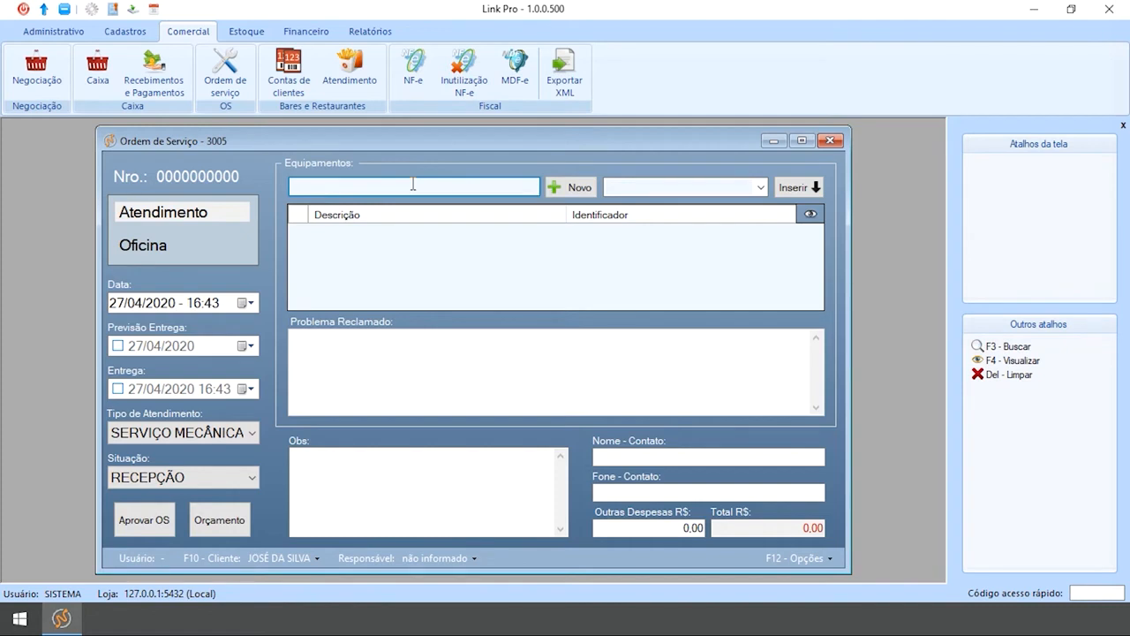
pyautogui.press('F3')
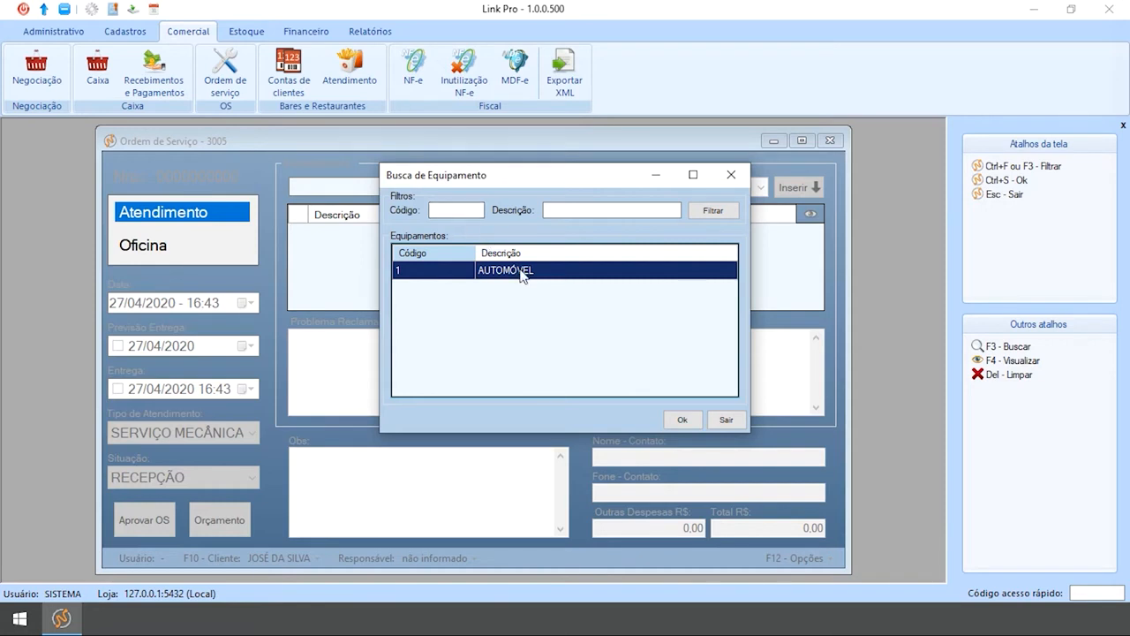
pyautogui.click(676, 420)
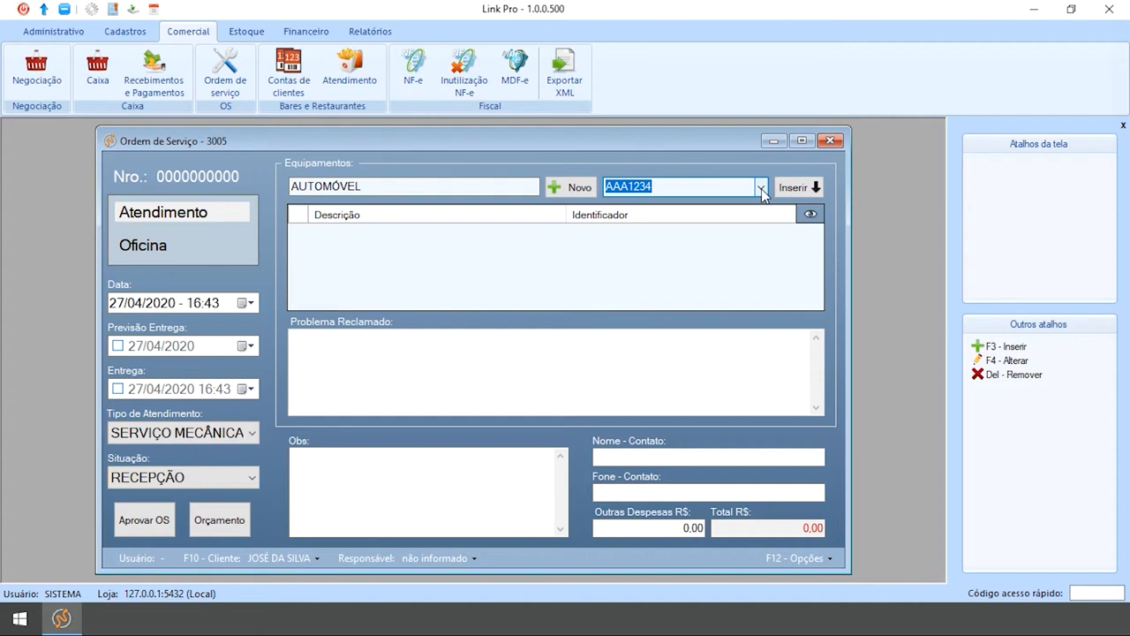
# Set the equipment identifier to AAA4321, insert it into the service order and agree to register the new identifier
pyautogui.click(670, 189)
pyautogui.doubleClick(670, 189)
pyautogui.write('AAA4321')
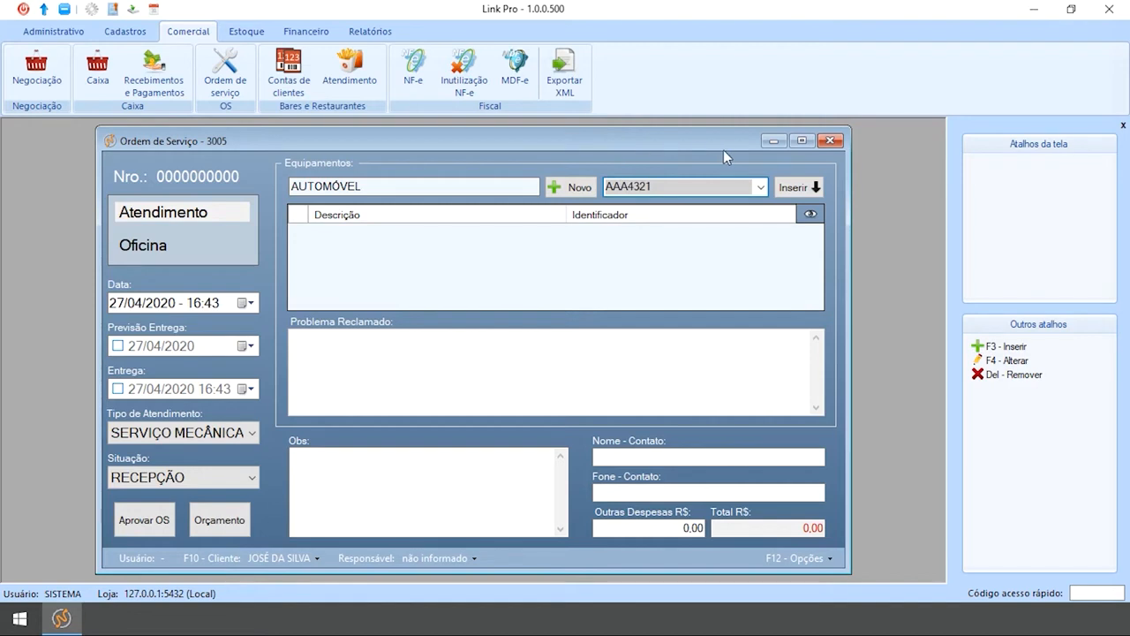
pyautogui.click(791, 188)
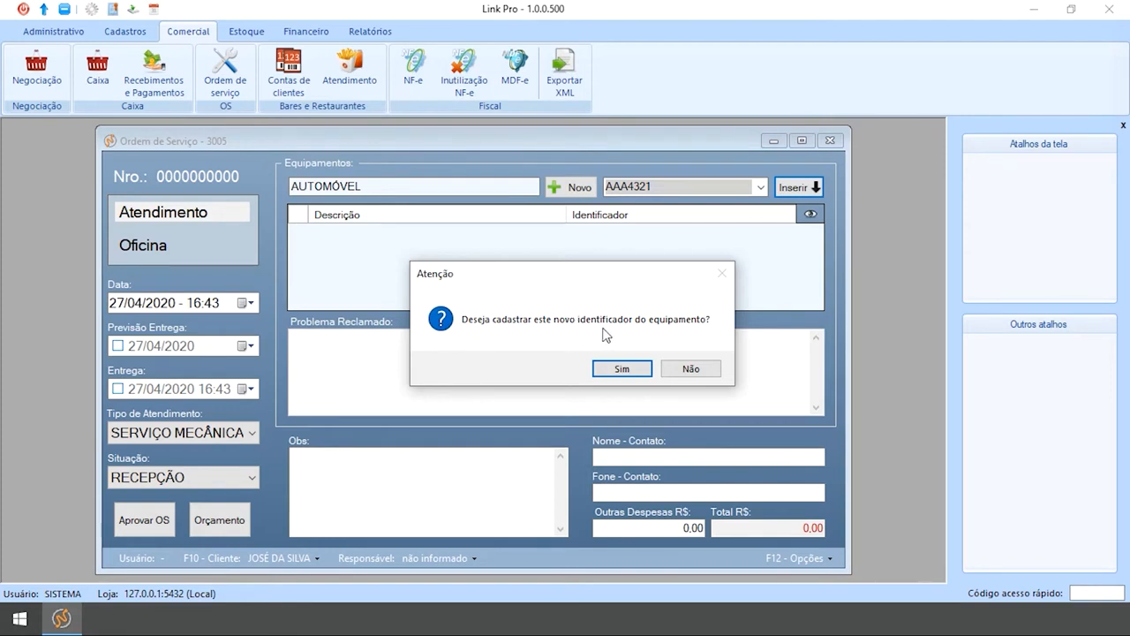
pyautogui.click(618, 369)
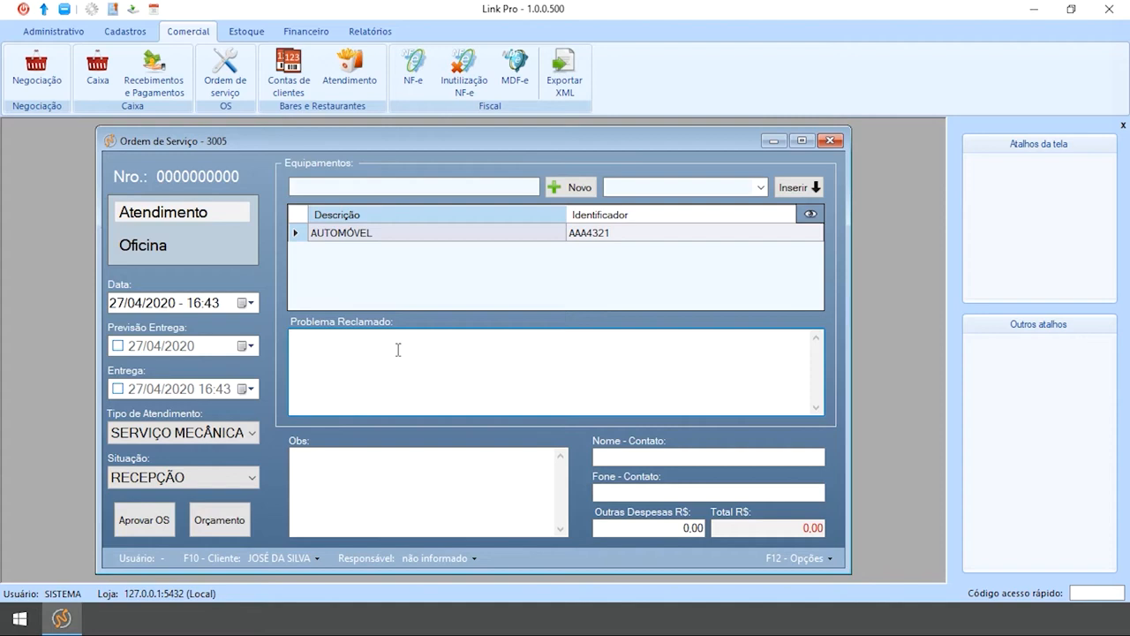
# Fill in ÓLEO BAIXO as the reported problem, CLIENTE BUSCARÁ NO FINAL DO DIA as the observation, and the contact's name
pyautogui.write('ÓLEO BAIXO')
pyautogui.click(380, 473)
pyautogui.write('CLI')
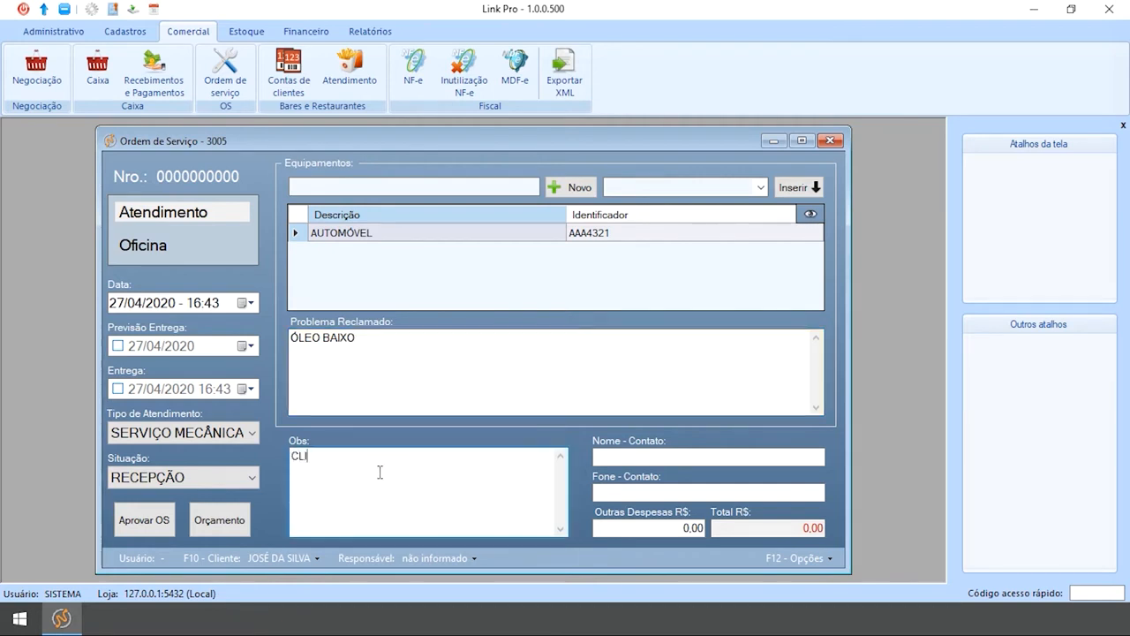
pyautogui.write('ENTE BUSCARÁ NO FINAL DO DIA')
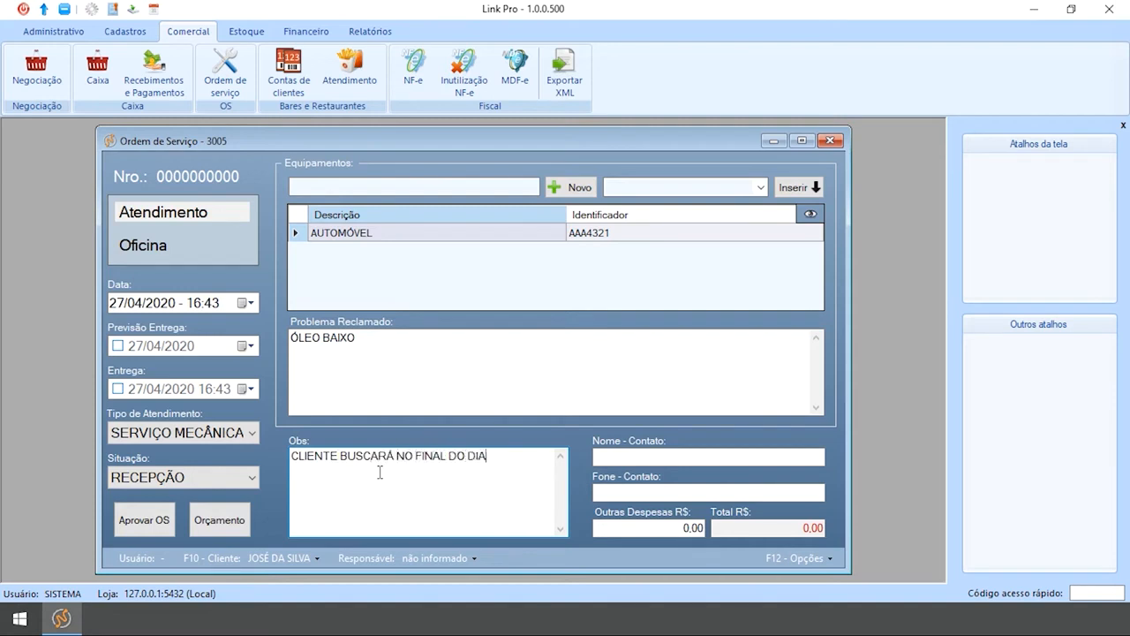
pyautogui.click(675, 456)
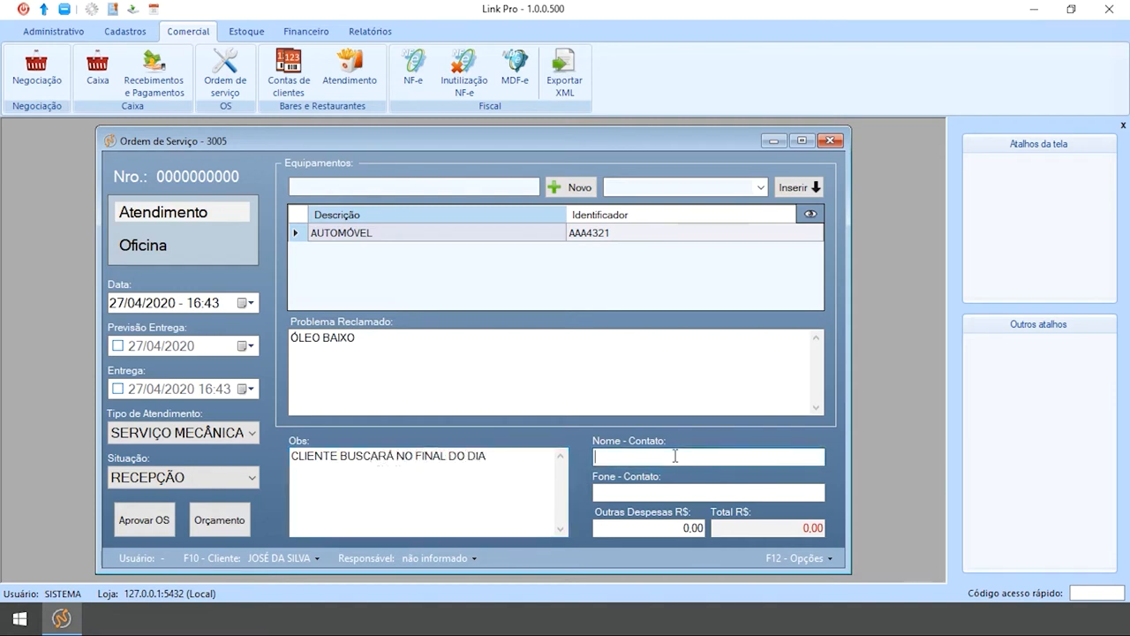
pyautogui.write('PEDRO')
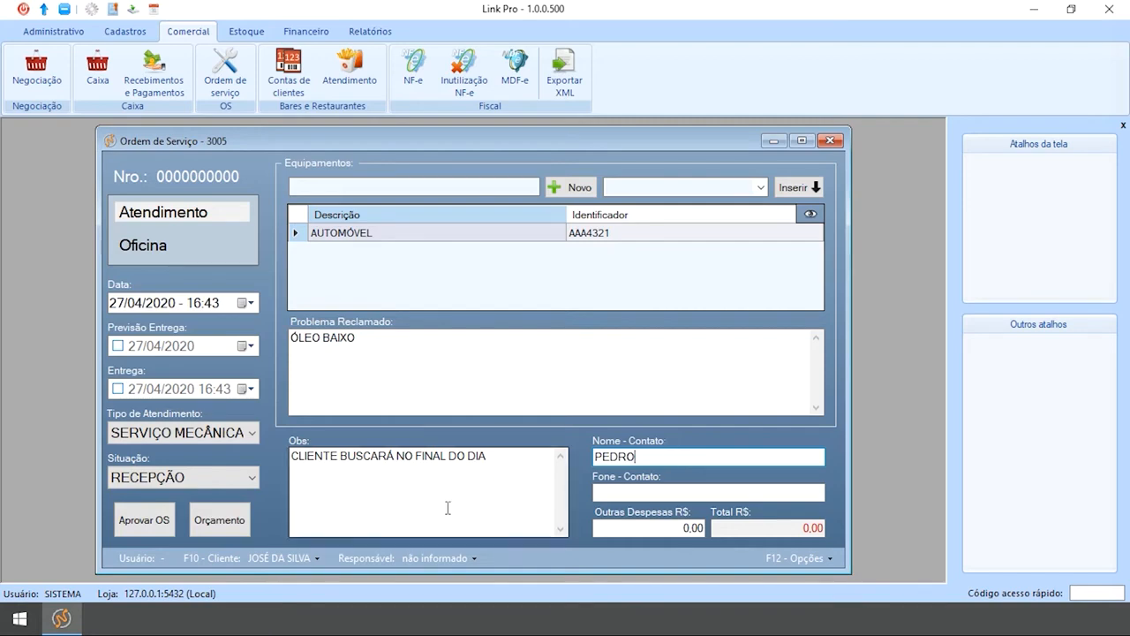
# View the customer search from the service order, close it, and bring it up again
pyautogui.click(300, 560)
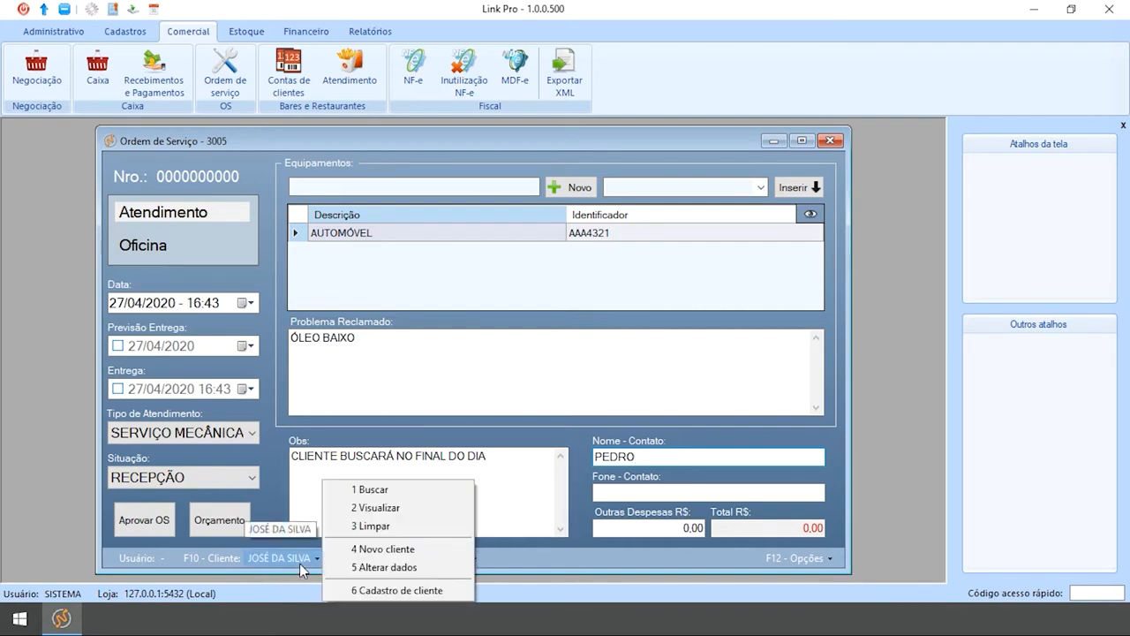
pyautogui.click(377, 491)
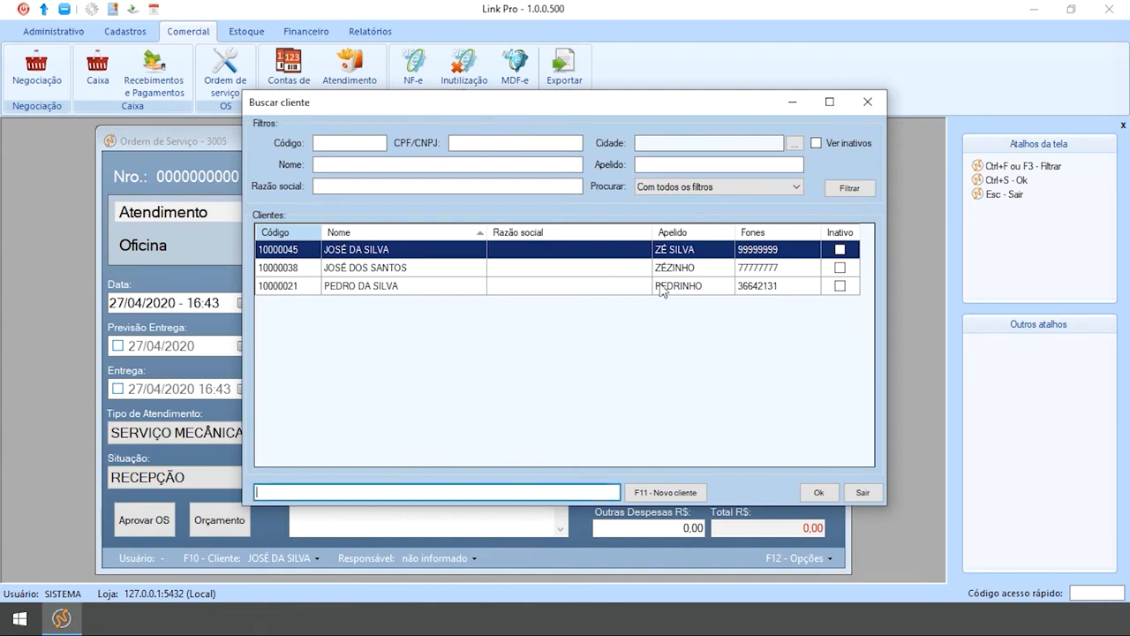
pyautogui.click(867, 101)
pyautogui.press('F10')
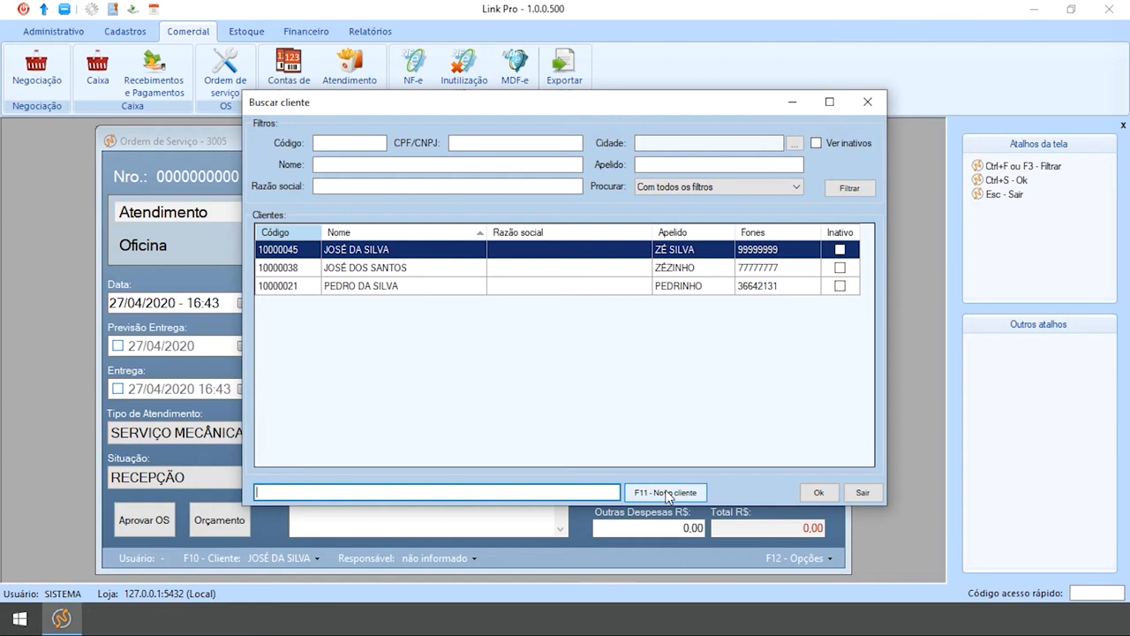
# Open the reduced new-customer registration, examine its required name and city fields, and exit without saving
pyautogui.press('F11')
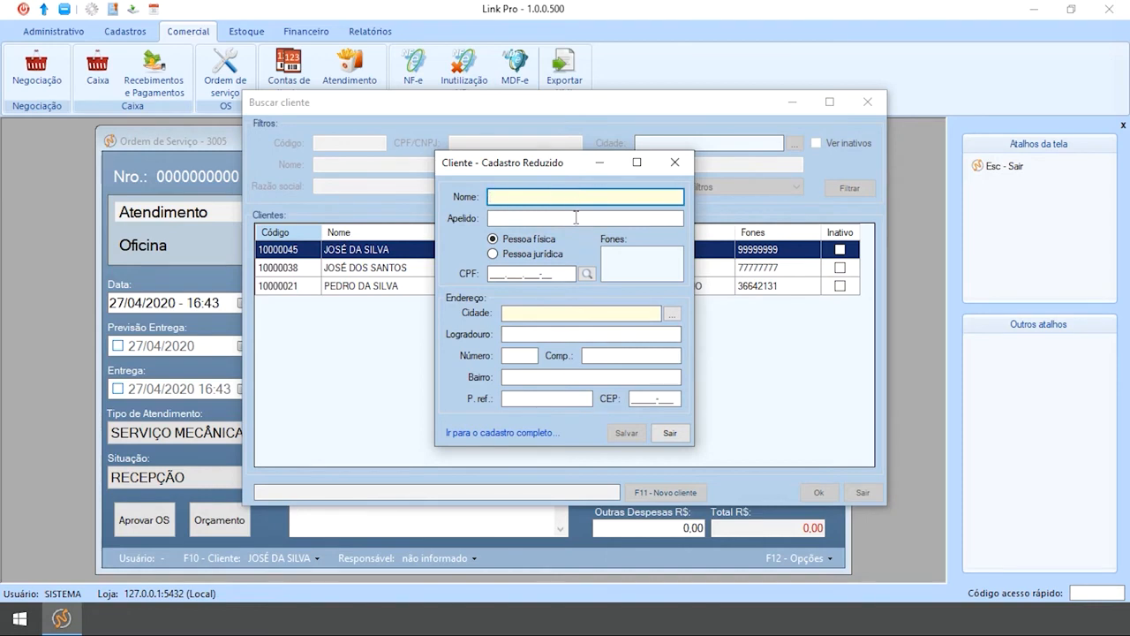
pyautogui.click(581, 311)
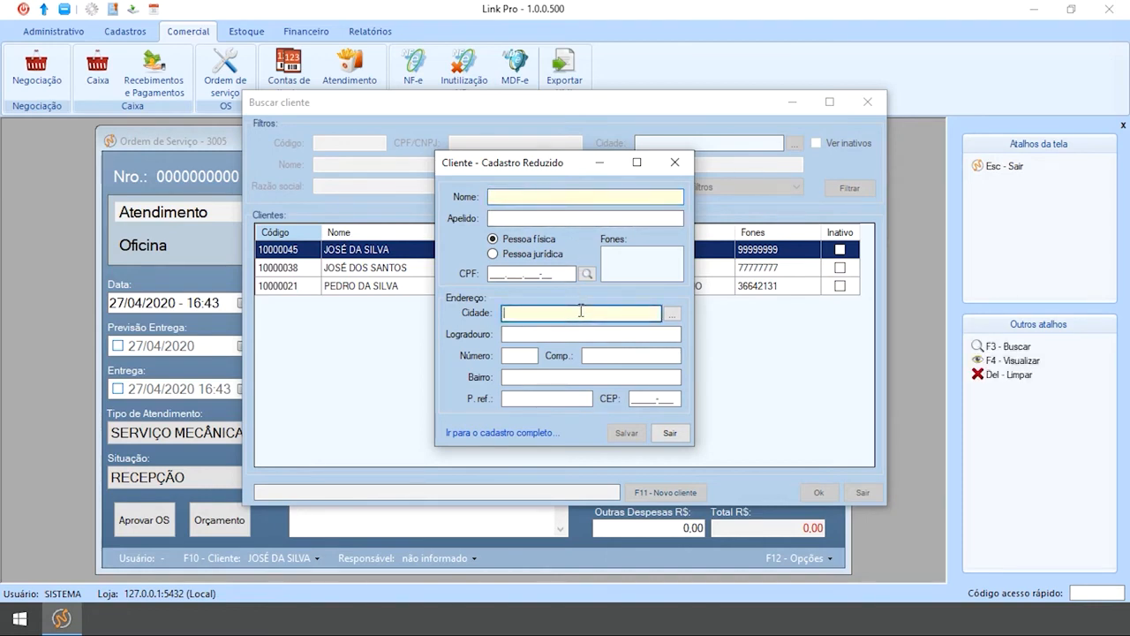
pyautogui.click(575, 194)
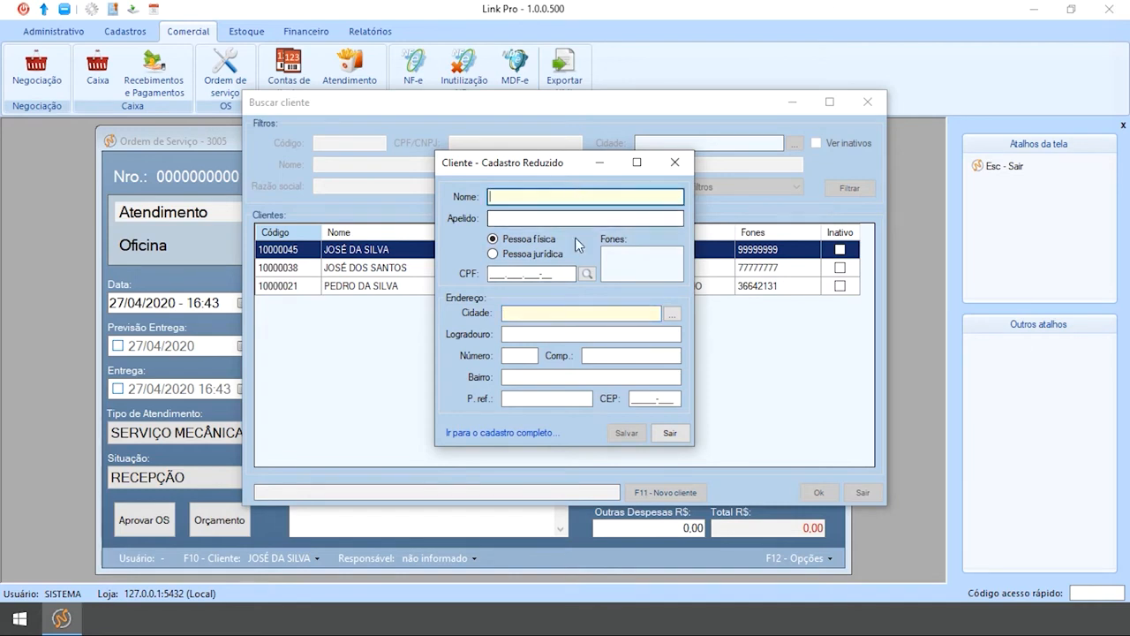
pyautogui.click(579, 313)
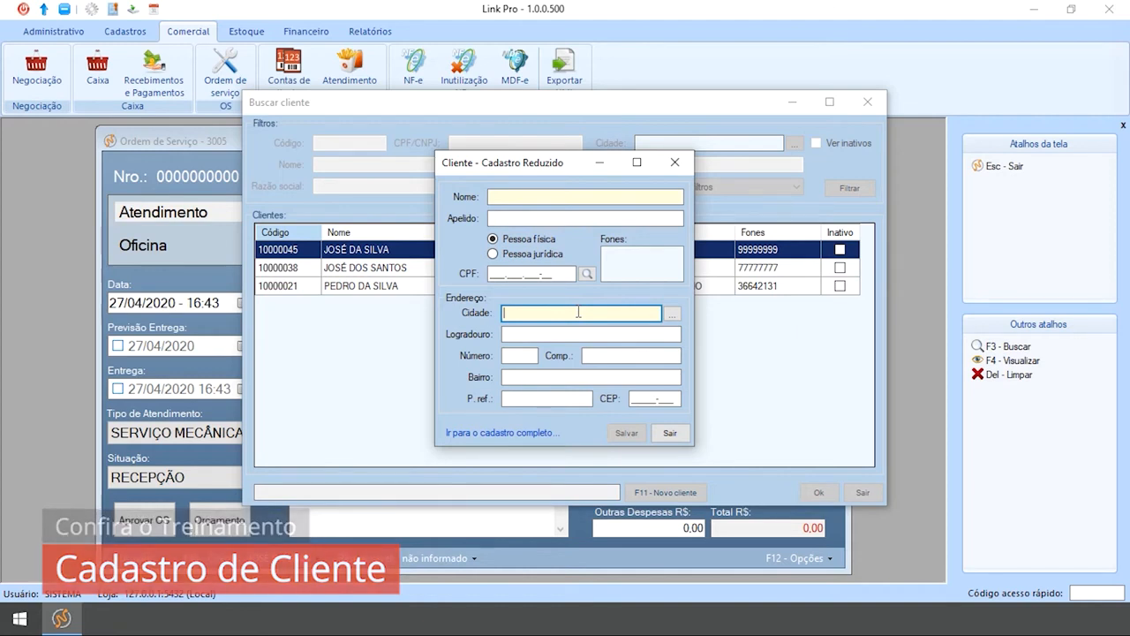
pyautogui.click(679, 432)
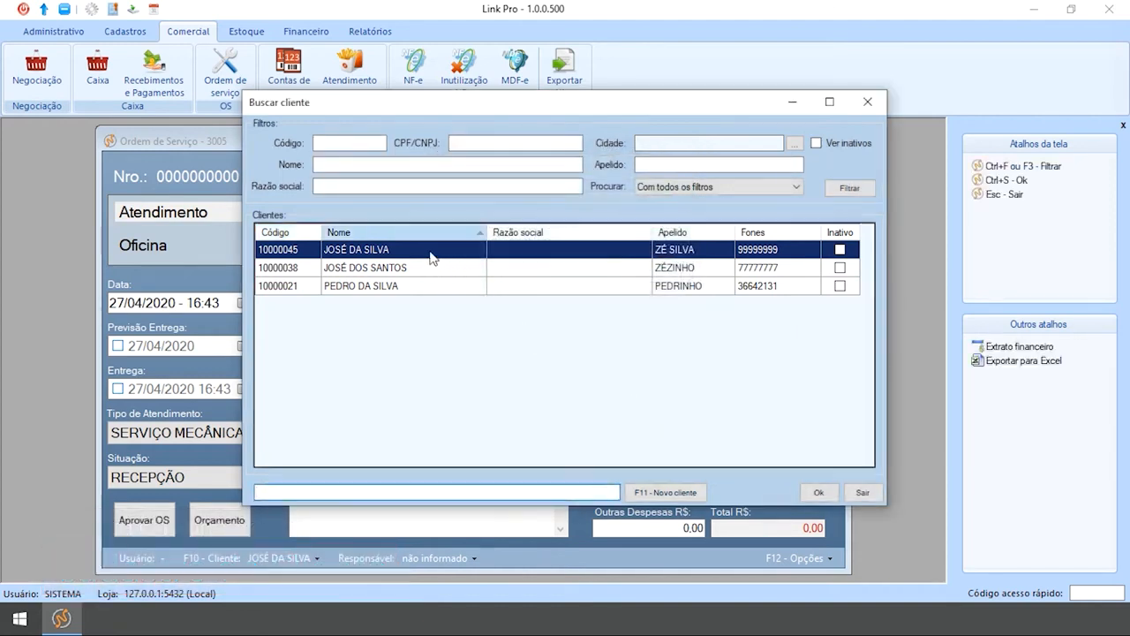
# Assign the first listed customer to the service order and set TÉCNICO 1 as its responsible technician
pyautogui.doubleClick(431, 253)
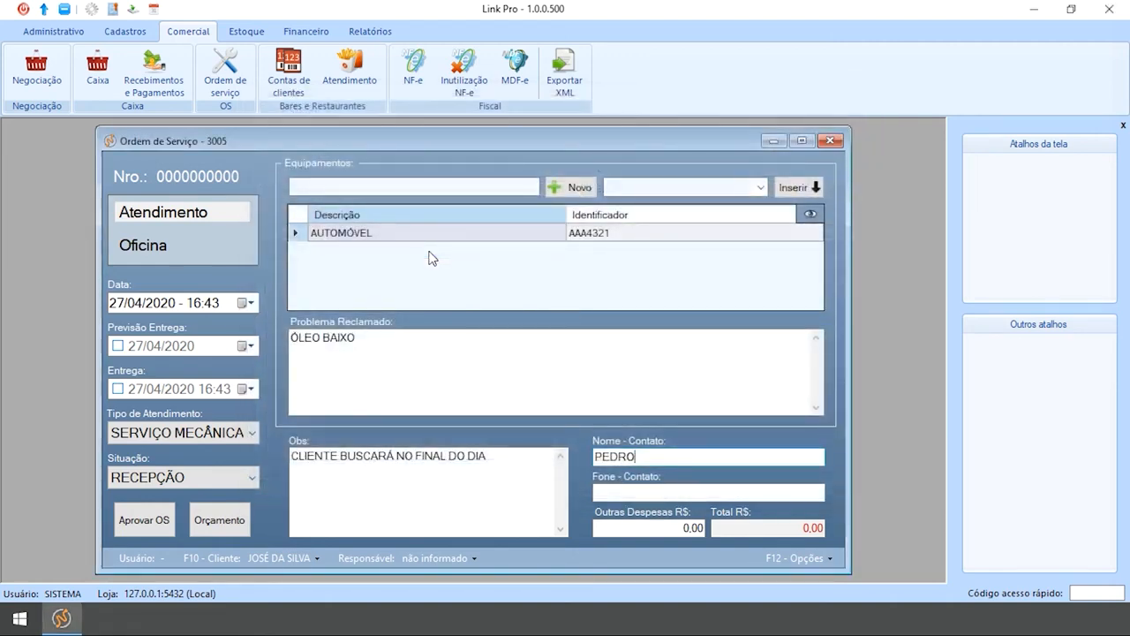
pyautogui.click(471, 561)
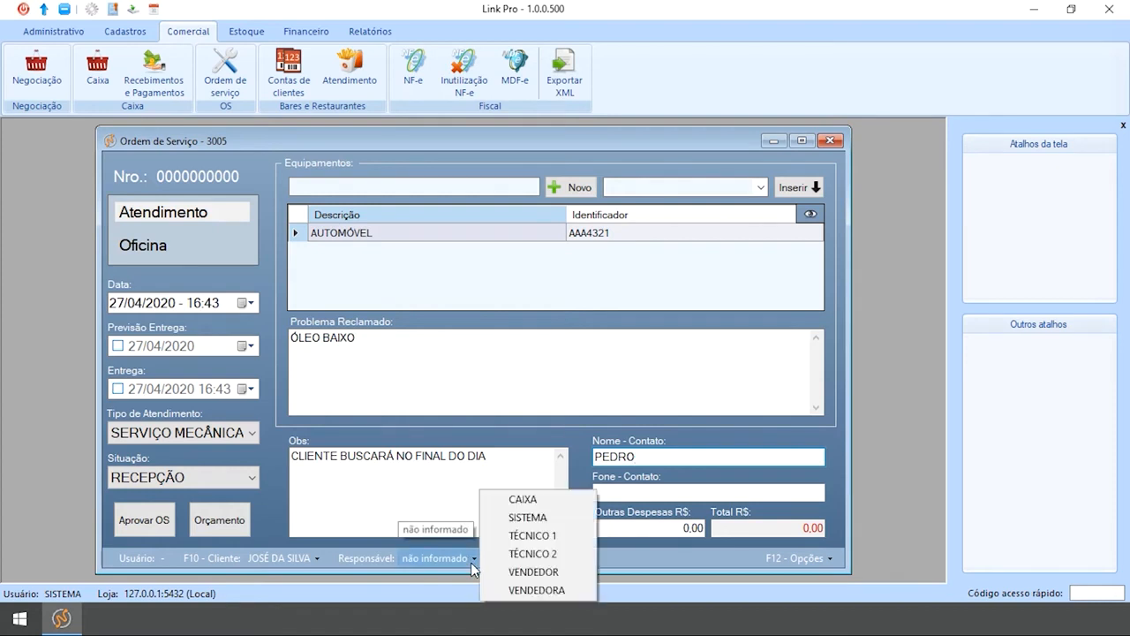
pyautogui.click(521, 536)
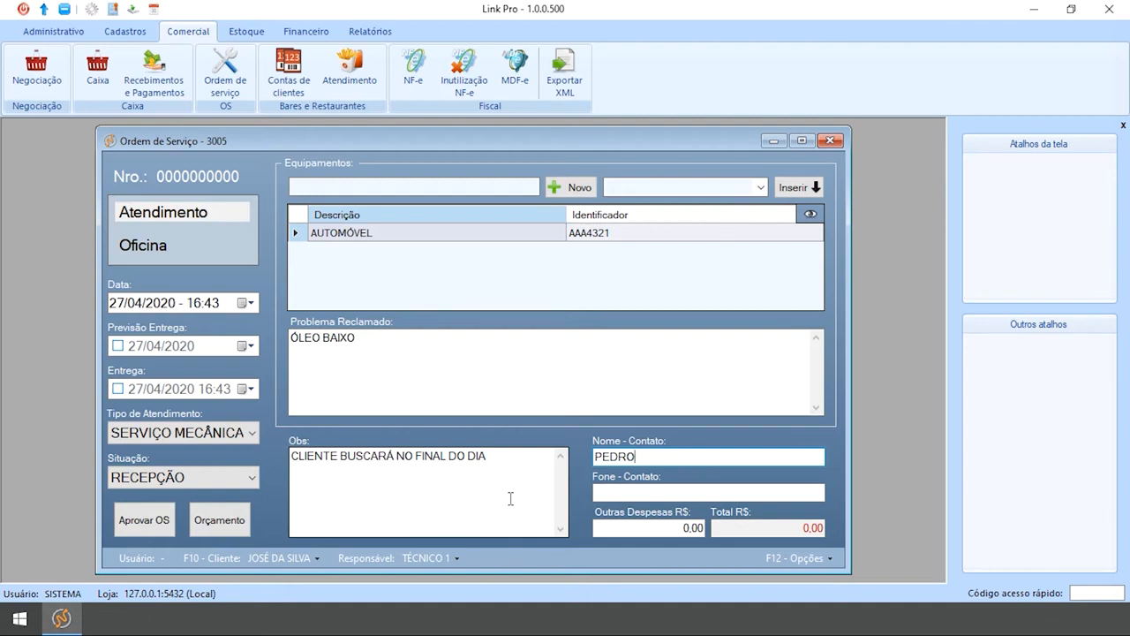
pyautogui.click(798, 559)
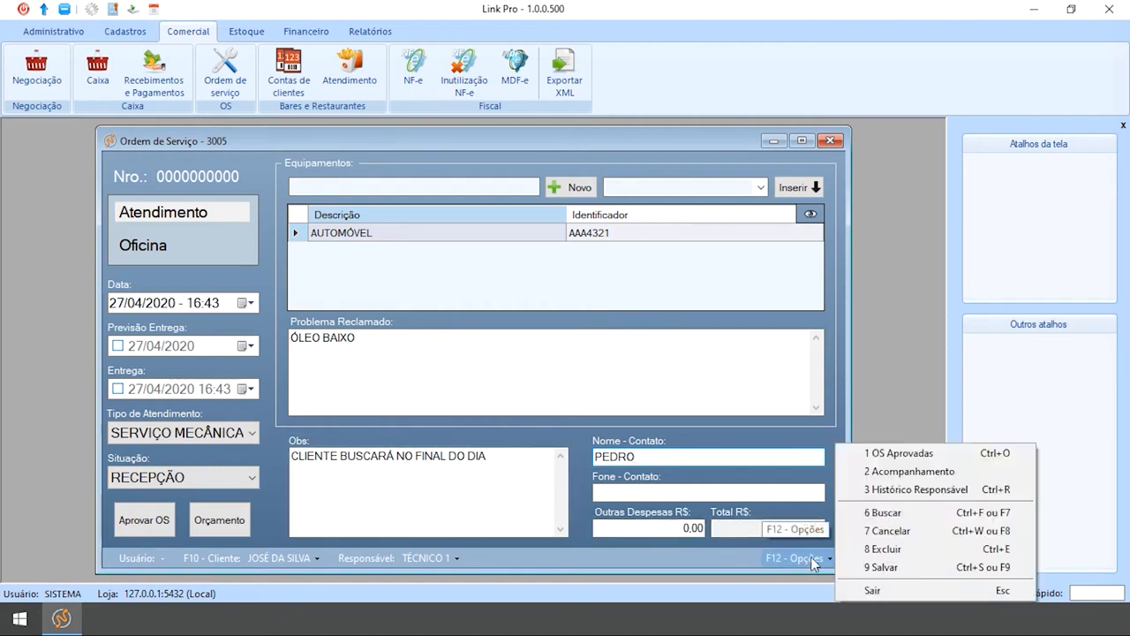
pyautogui.click(883, 567)
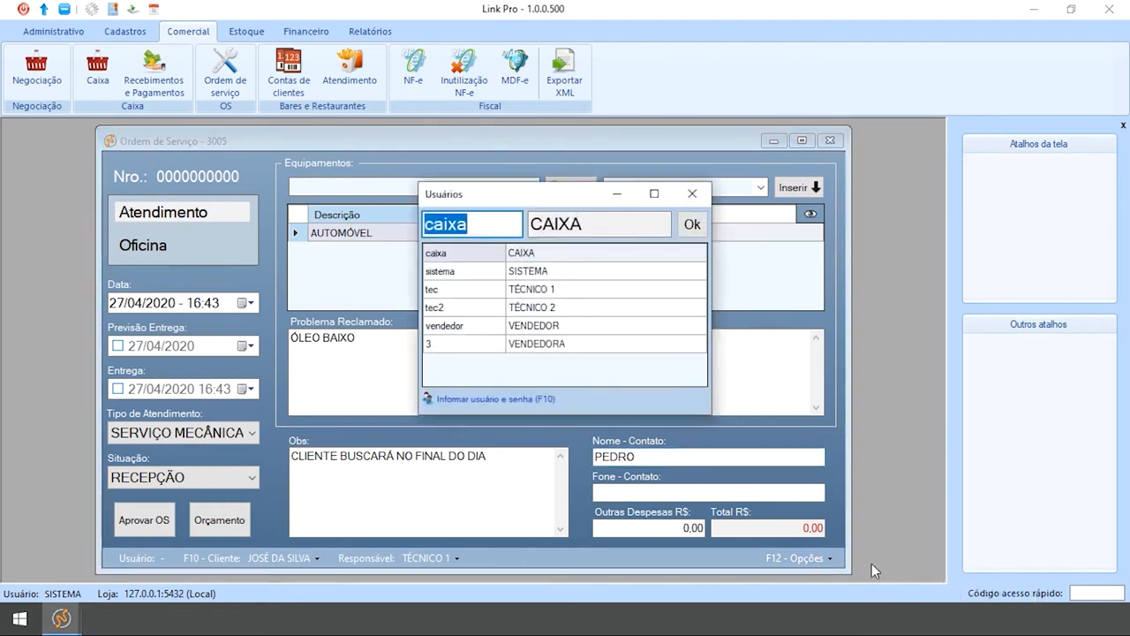
pyautogui.press('F9')
pyautogui.click(694, 193)
pyautogui.click(674, 370)
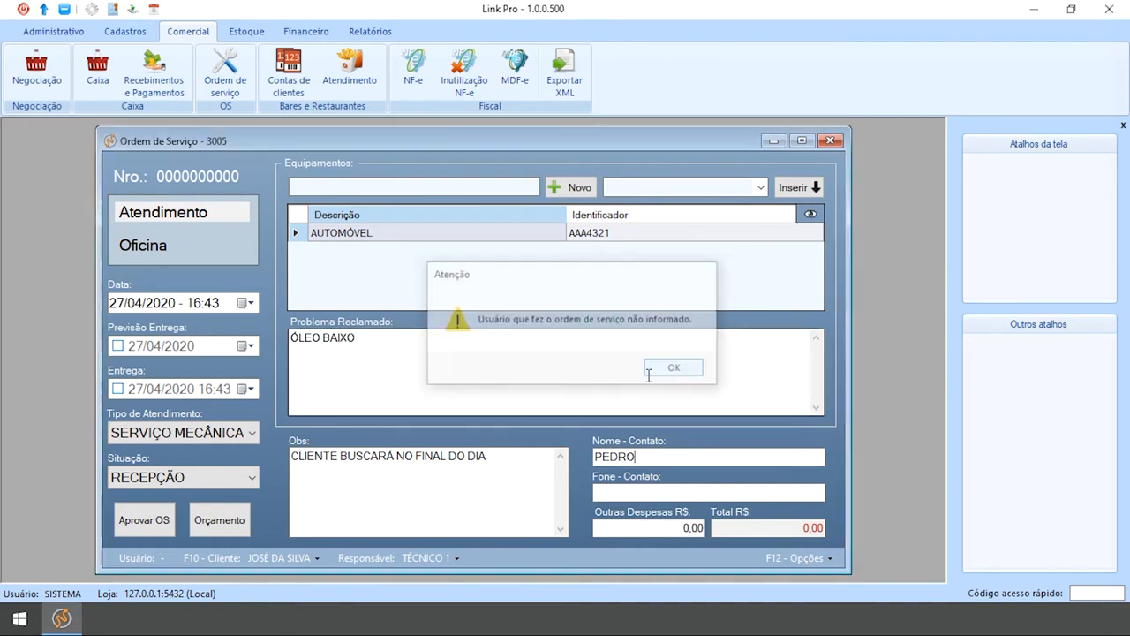
# Approve the service order with TÉCNICO 1 as the user and acknowledge the save
pyautogui.click(150, 521)
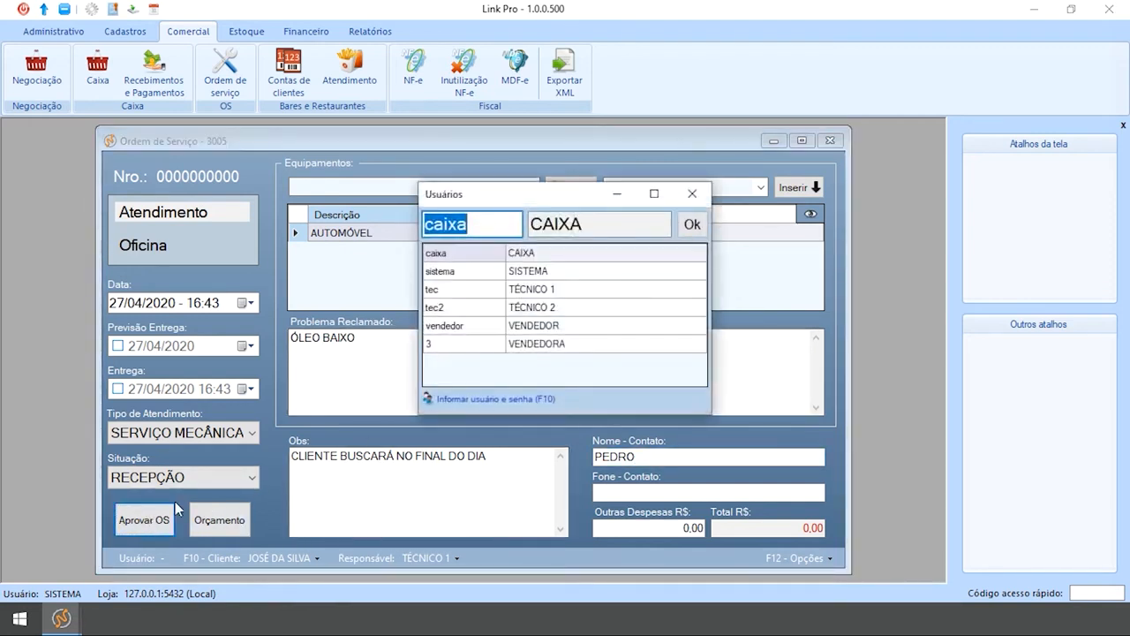
pyautogui.click(542, 292)
pyautogui.doubleClick(542, 291)
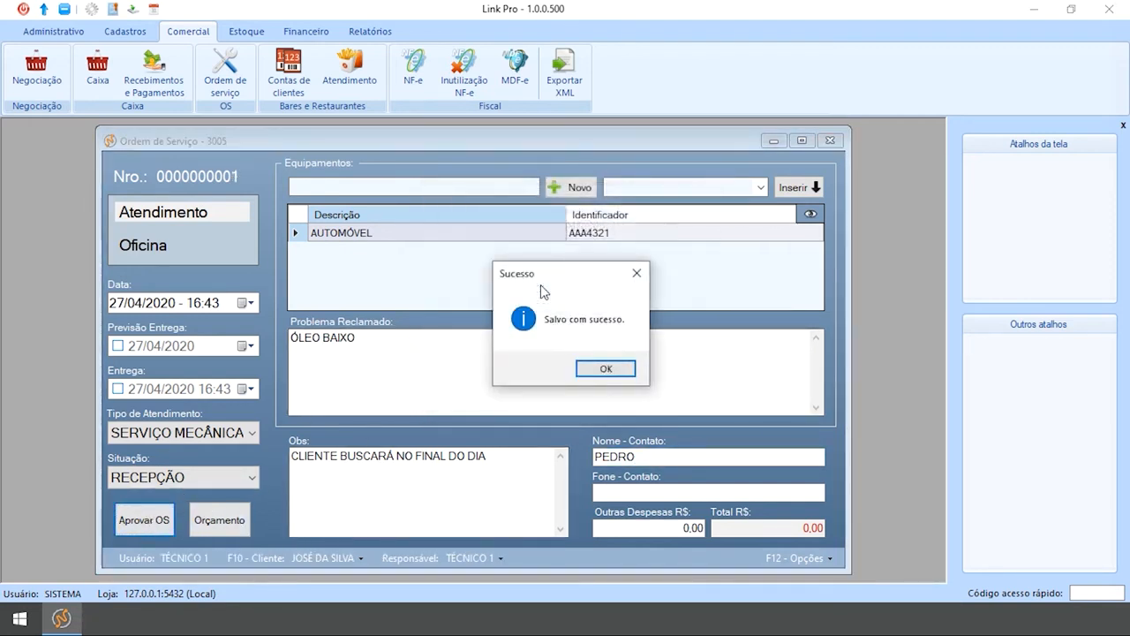
pyautogui.press('Return')
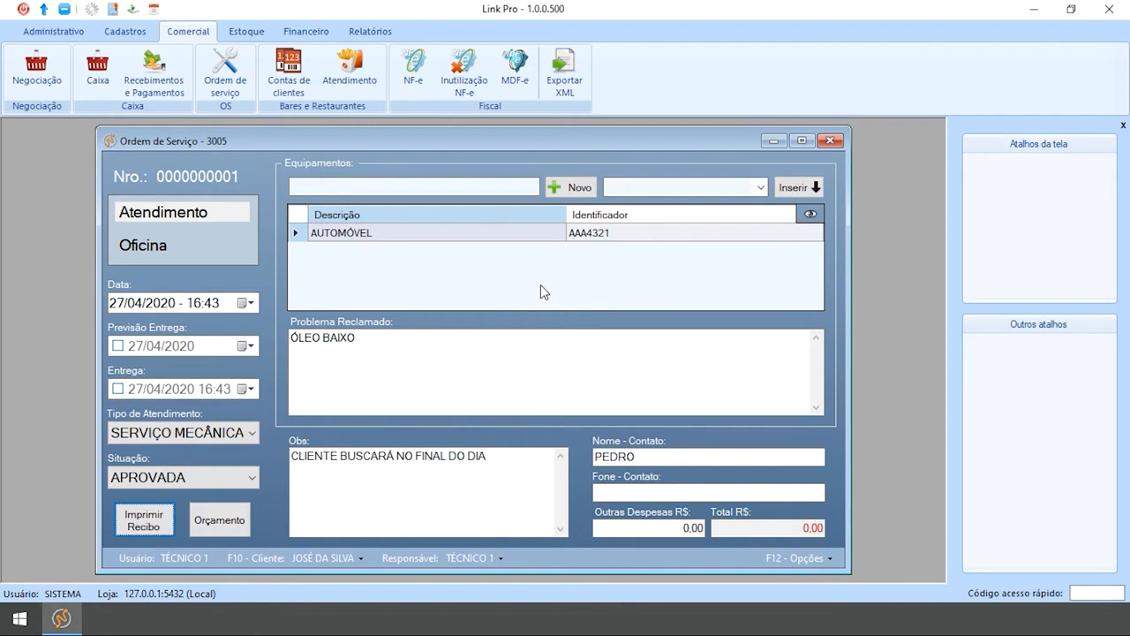
# Generate the approved order's entry receipt, review its customer, equipment and problem details in a maximized view, and close it
pyautogui.click(146, 523)
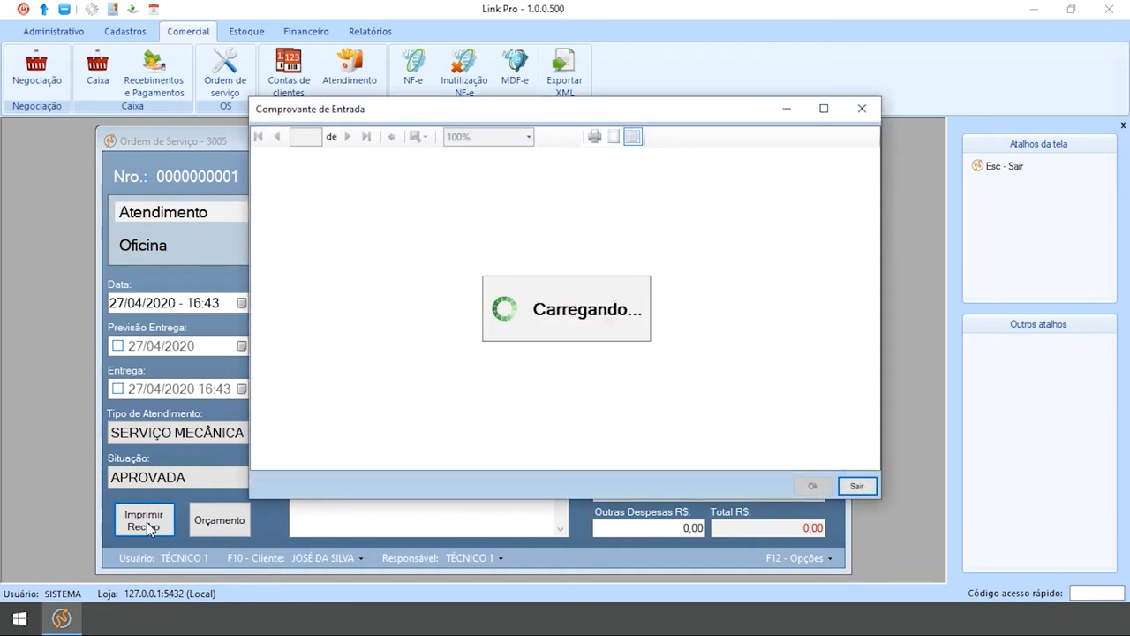
pyautogui.click(824, 107)
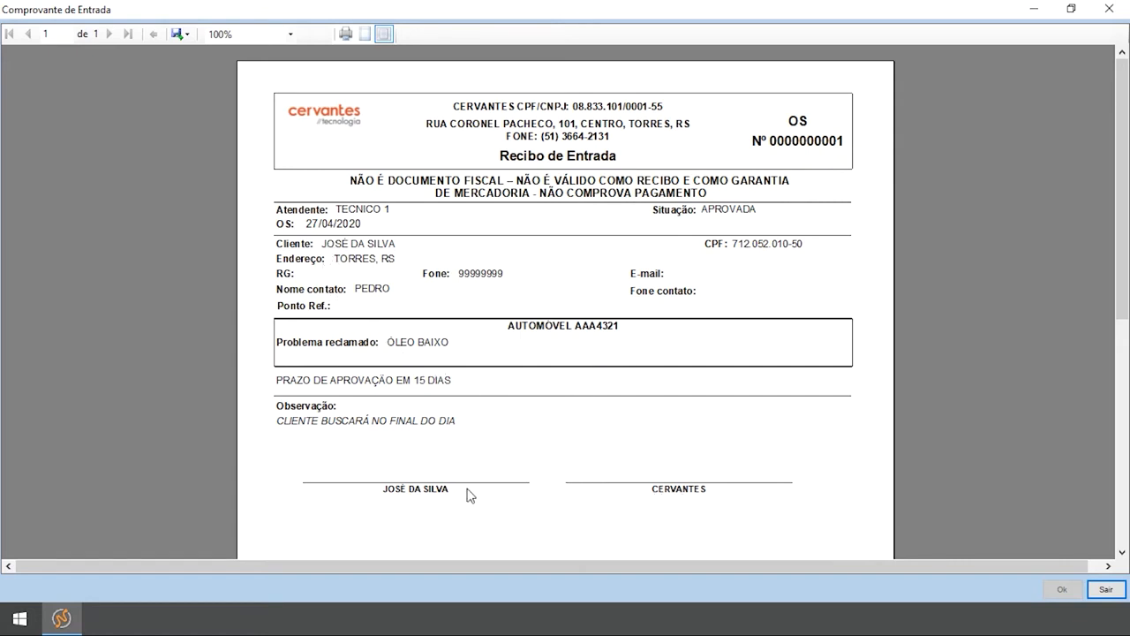
pyautogui.click(1109, 9)
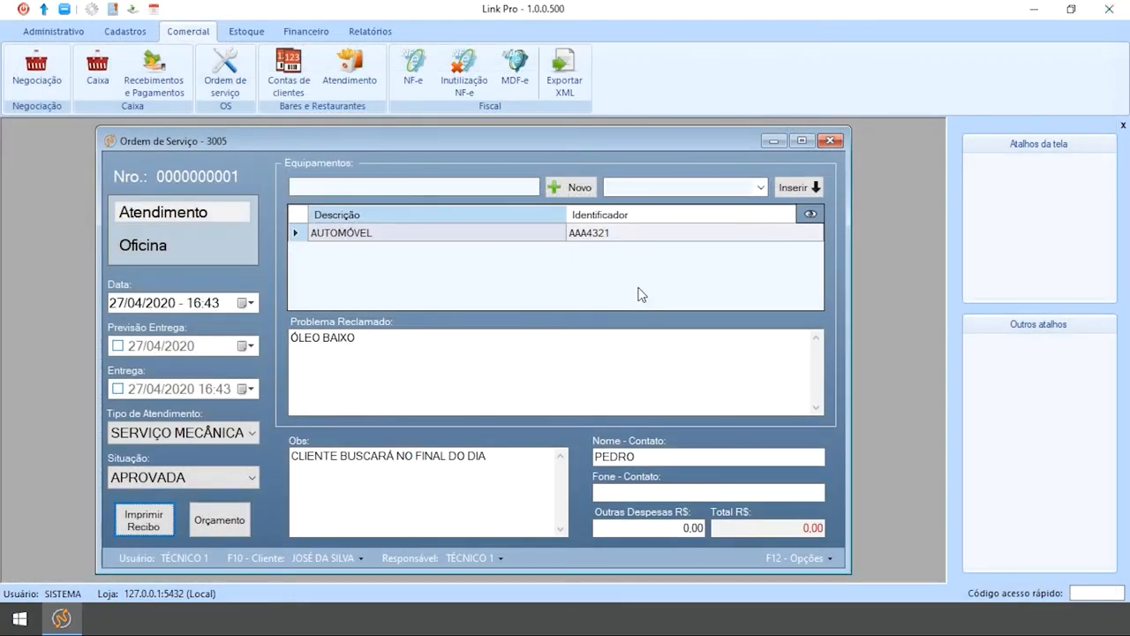
# Start a new service order, insert the AUTOMÓVEL equipment with identifier BBB1234 and agree to register the new identifier
pyautogui.press('F8')
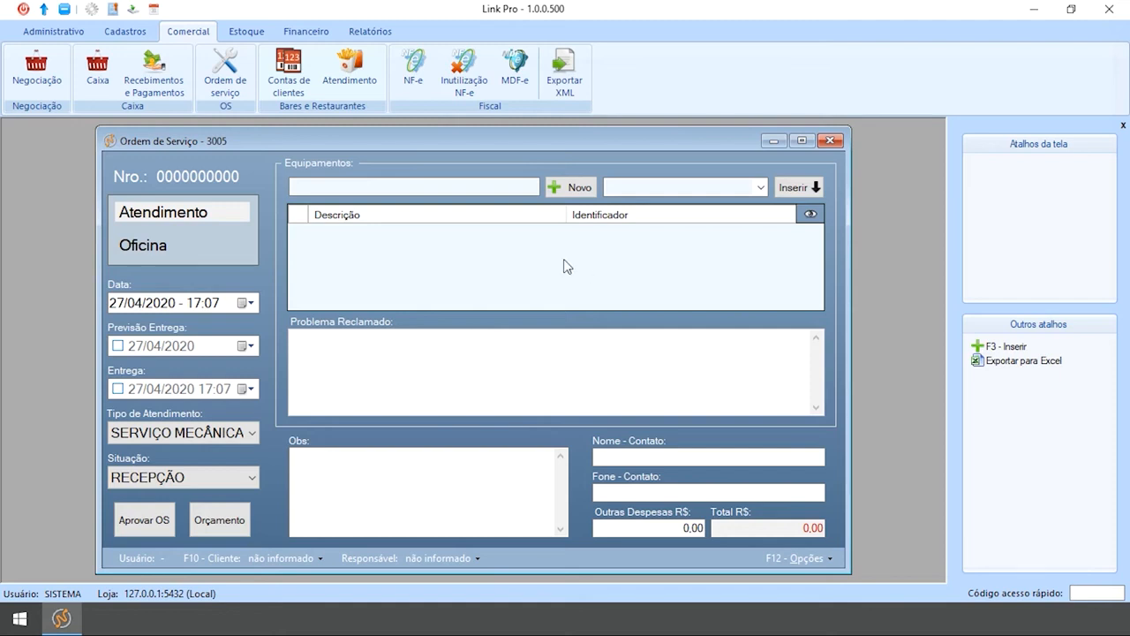
pyautogui.click(420, 185)
pyautogui.press('F3')
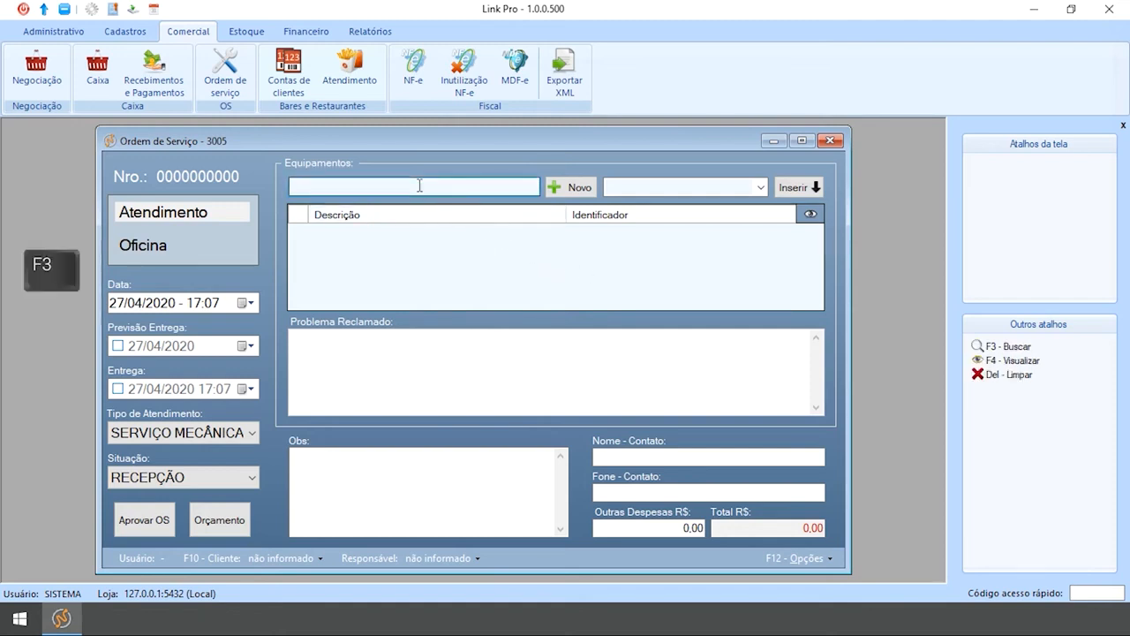
pyautogui.click(495, 271)
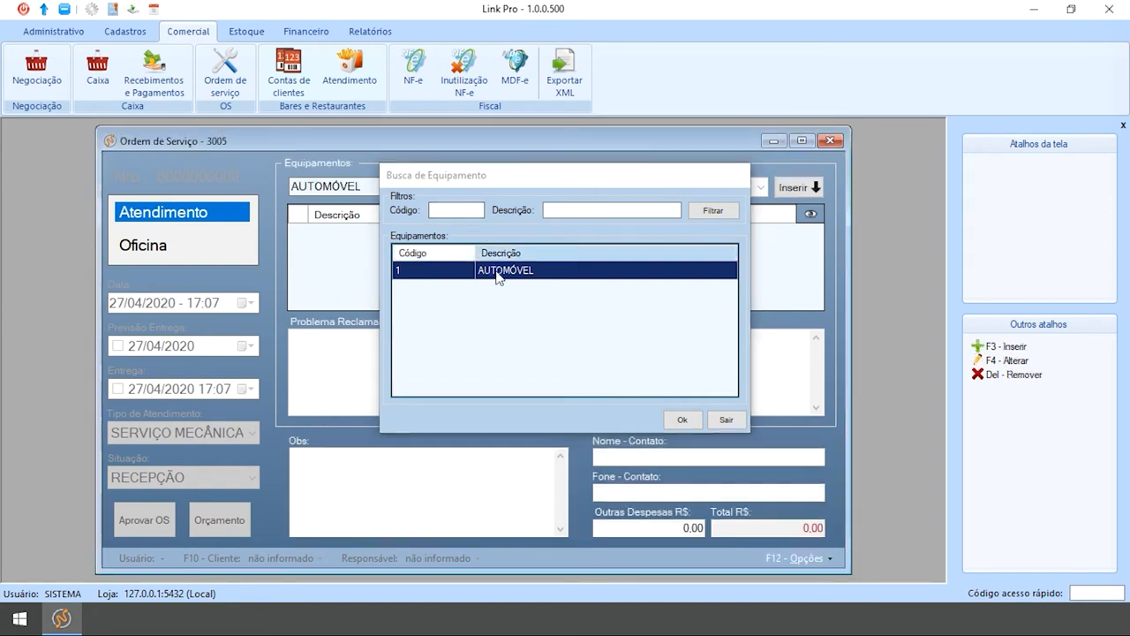
pyautogui.doubleClick(495, 271)
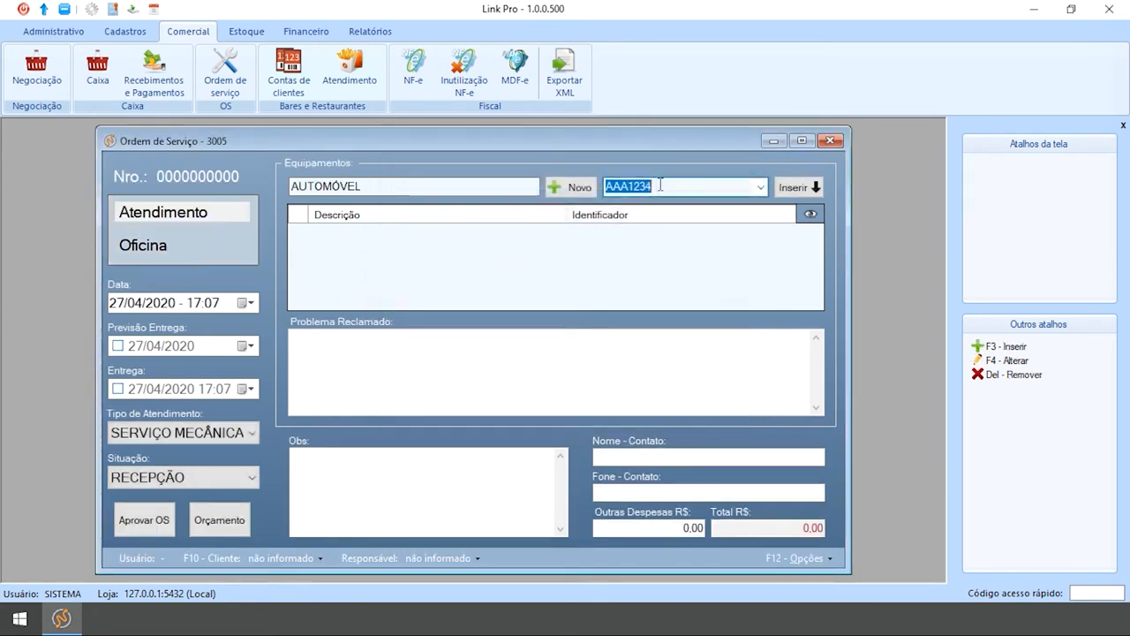
pyautogui.write('BBB1234')
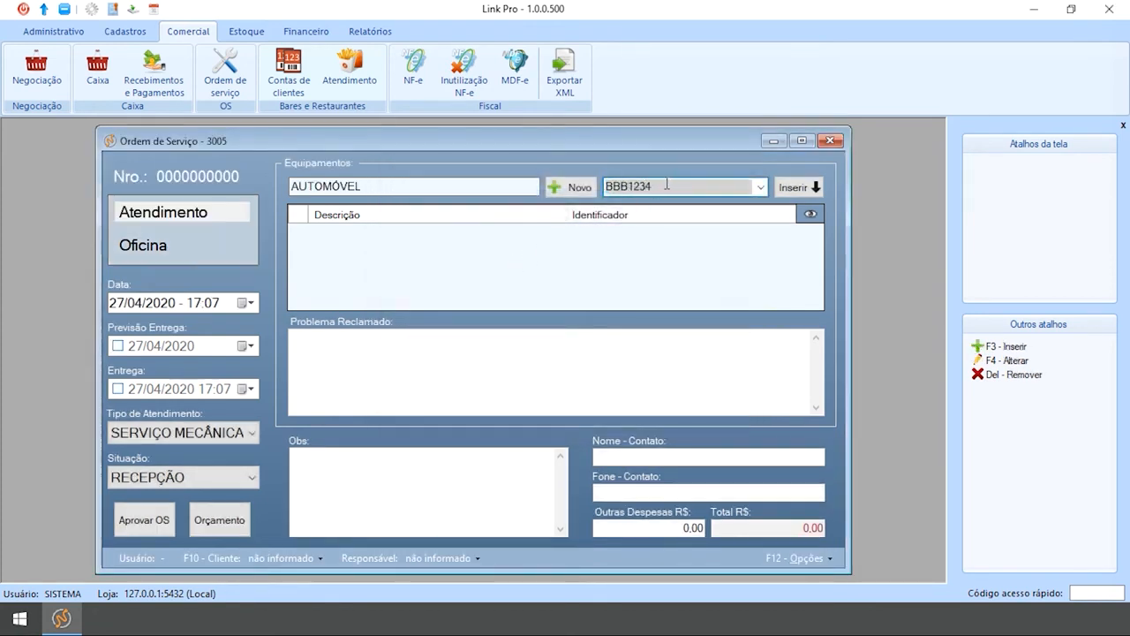
pyautogui.click(791, 186)
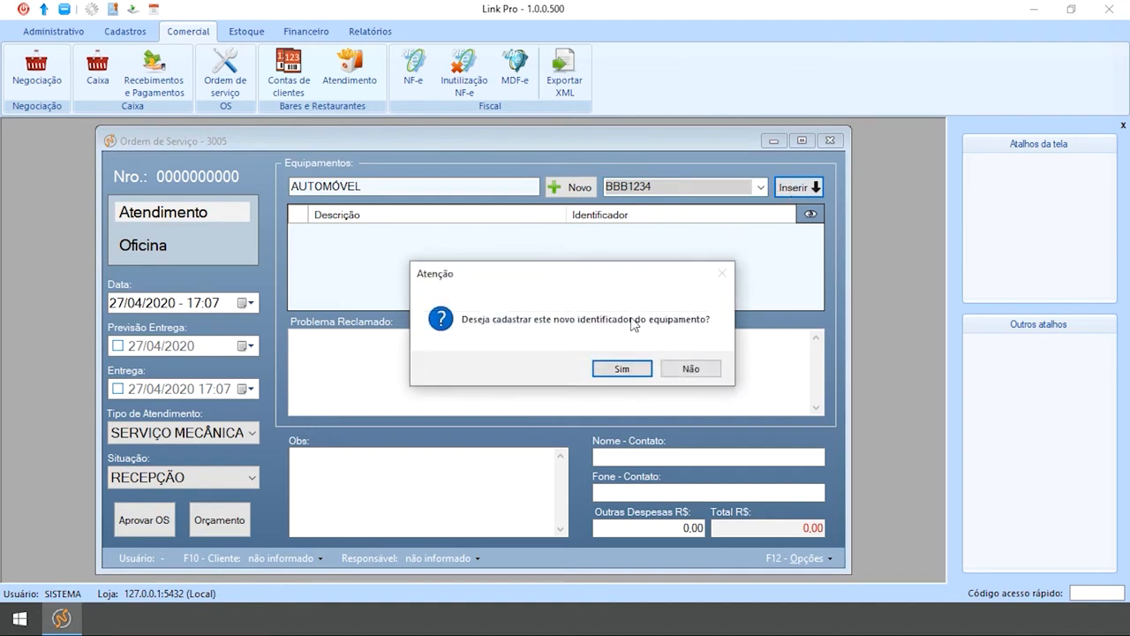
pyautogui.click(621, 369)
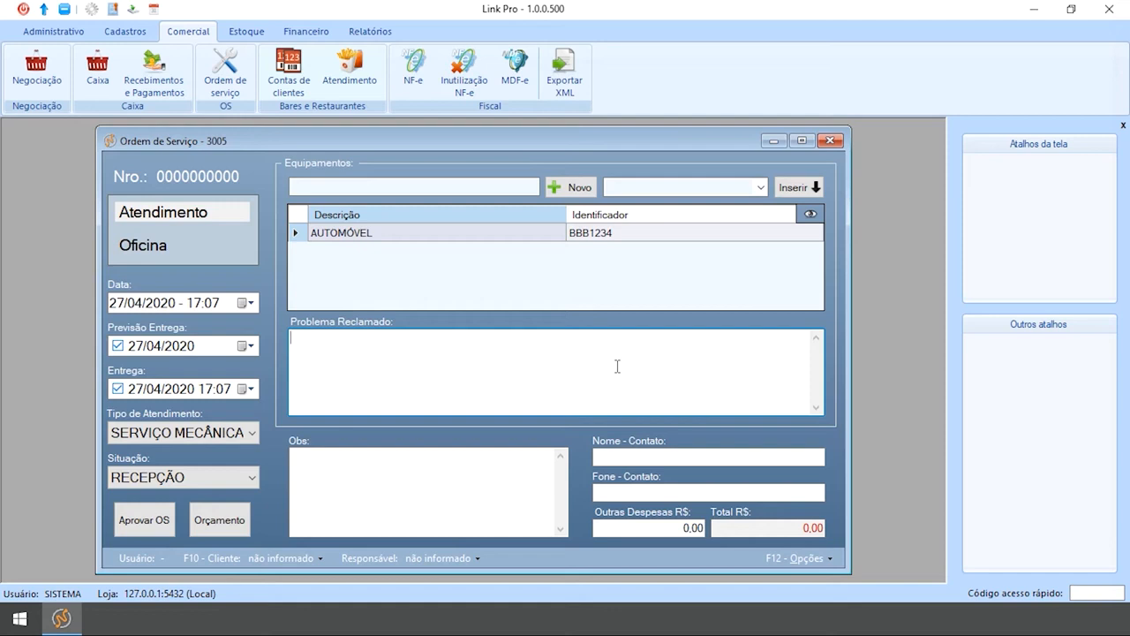
# Create a new equipment item described as MOTOCICLETA with identifier CCC1234 and insert it into the service order
pyautogui.click(565, 189)
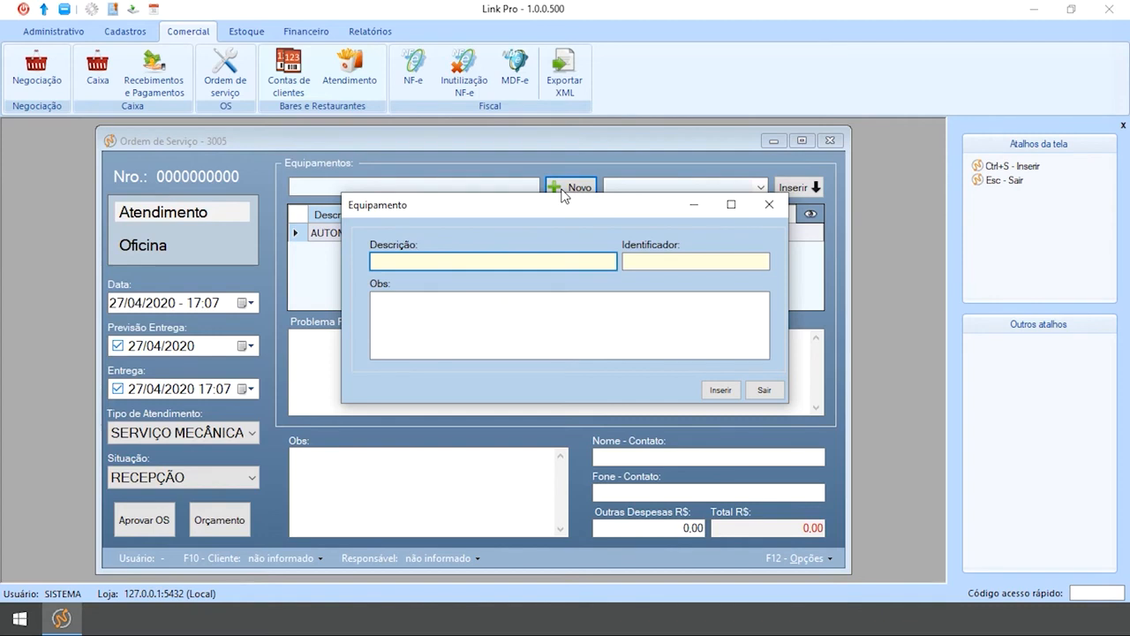
pyautogui.write('MOTOCICLETA')
pyautogui.press('Tab')
pyautogui.write('CCC134')
pyautogui.press('BackSpace')
pyautogui.press('BackSpace')
pyautogui.write('234')
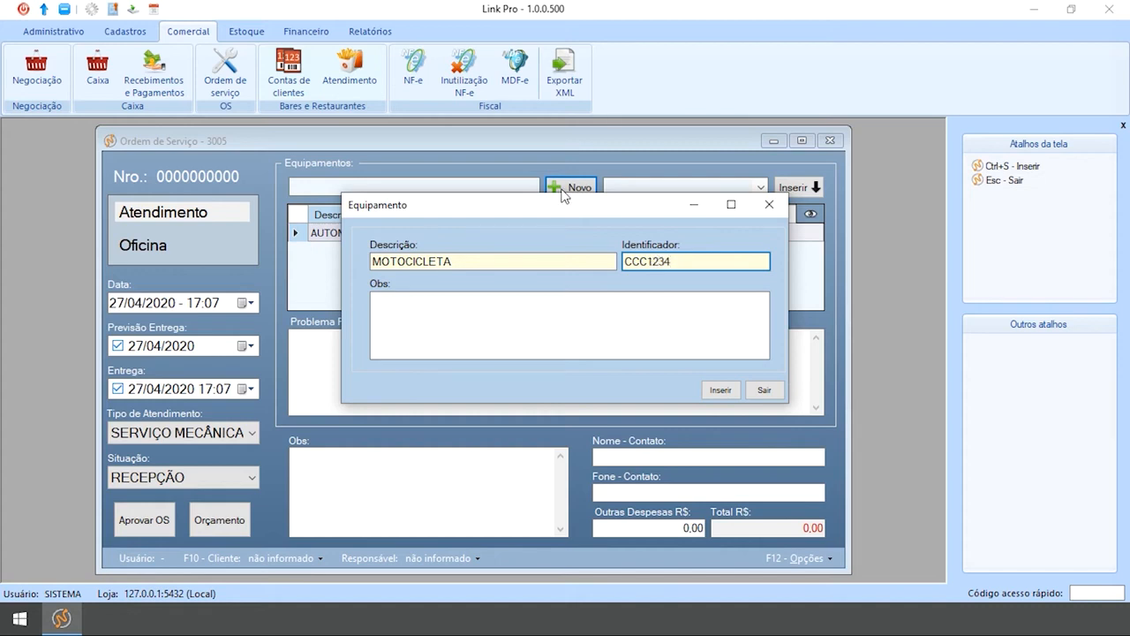
pyautogui.click(707, 389)
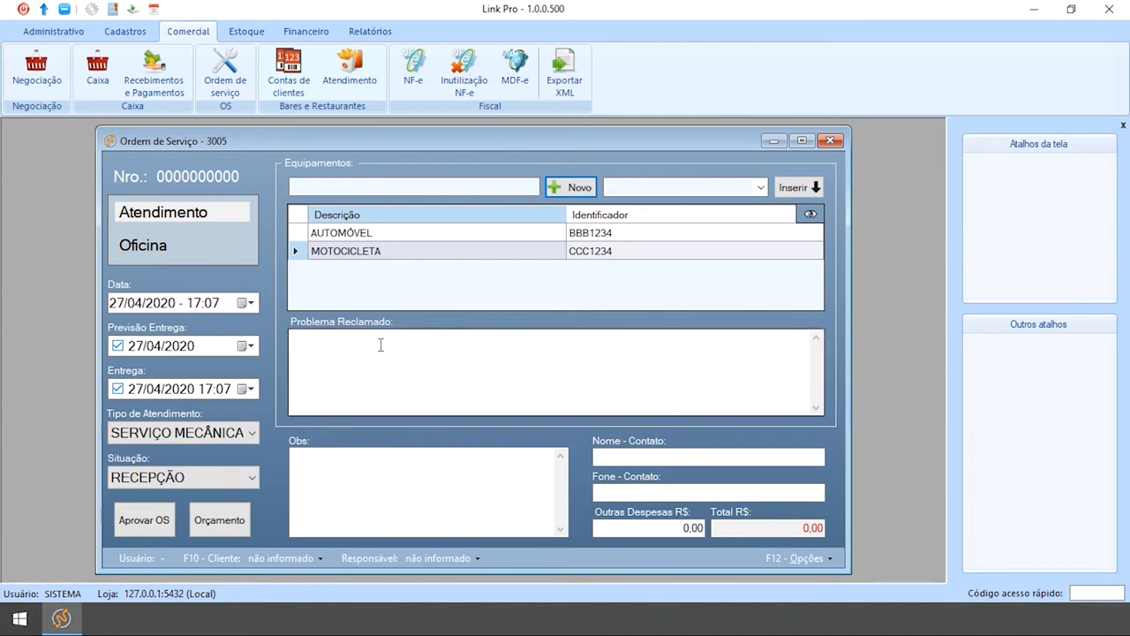
# Enter BARULHO NA SUSPENSÃO as the reported problem for AUTOMÓVEL and TROCA DE ÓLEO for MOTOCICLETA
pyautogui.click(359, 237)
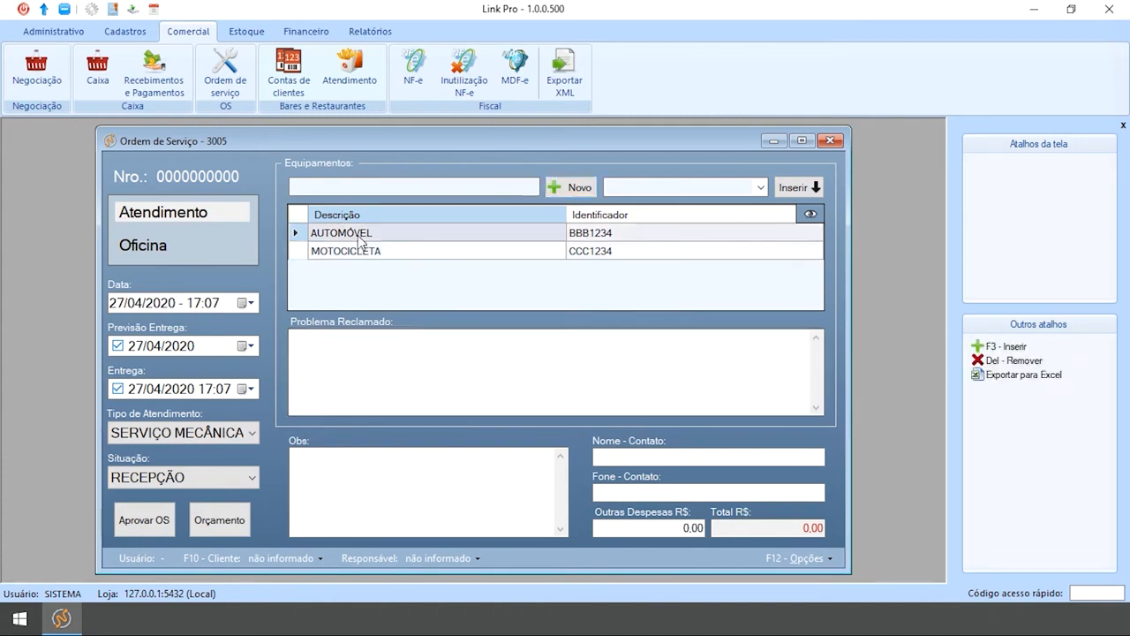
pyautogui.click(375, 361)
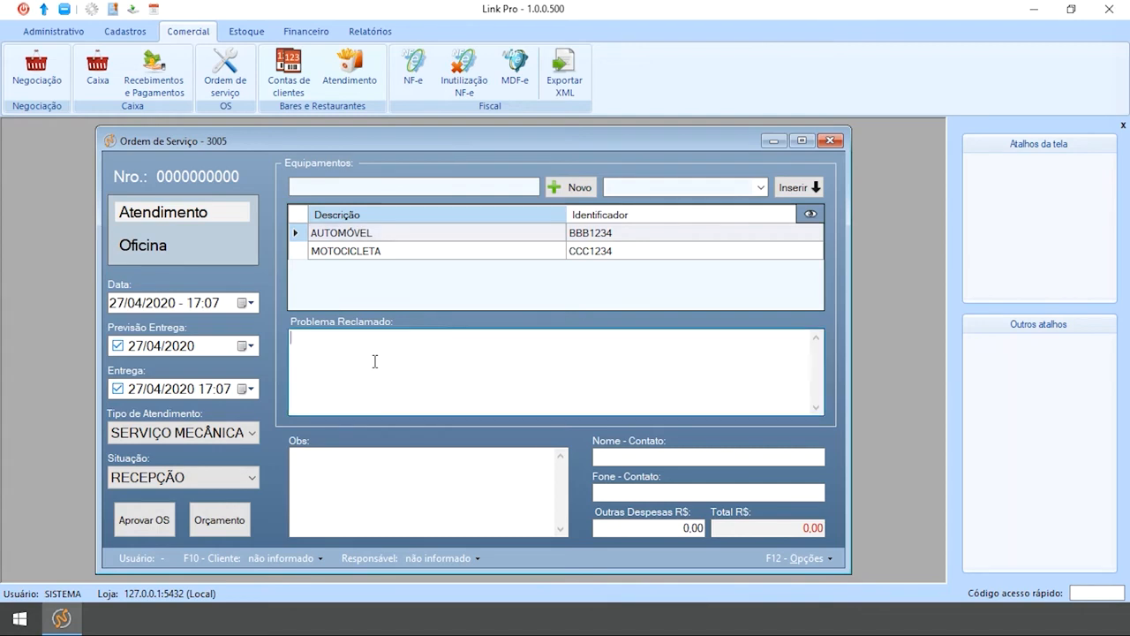
pyautogui.write('BARULHO NA SUSPENSÃO')
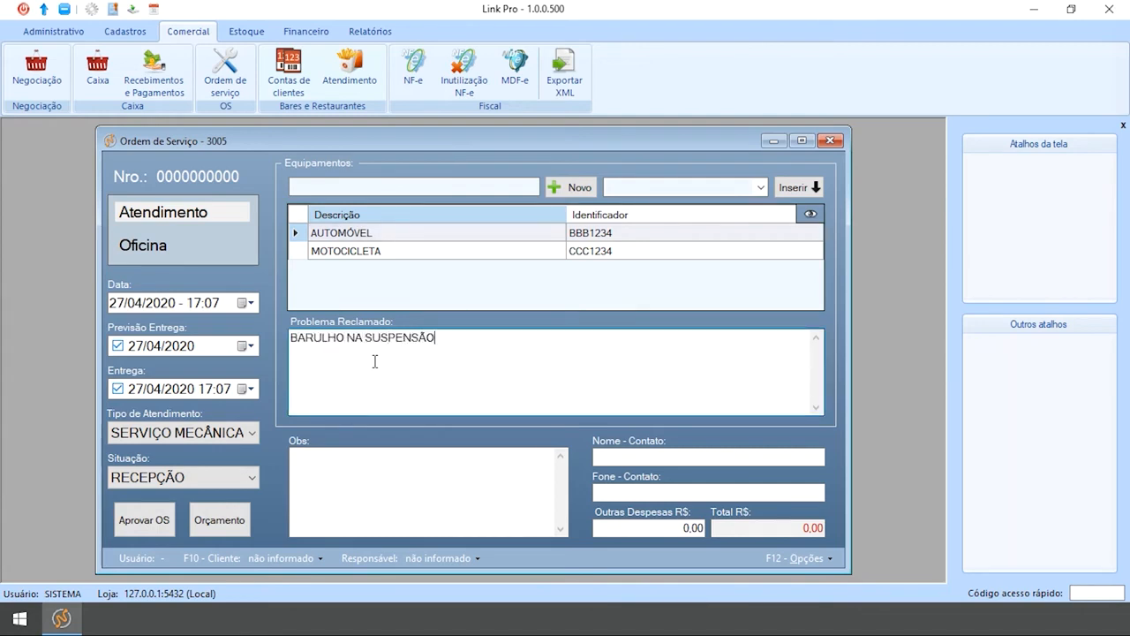
pyautogui.click(376, 253)
pyautogui.click(371, 355)
pyautogui.write('TROCA DE ÓLEO')
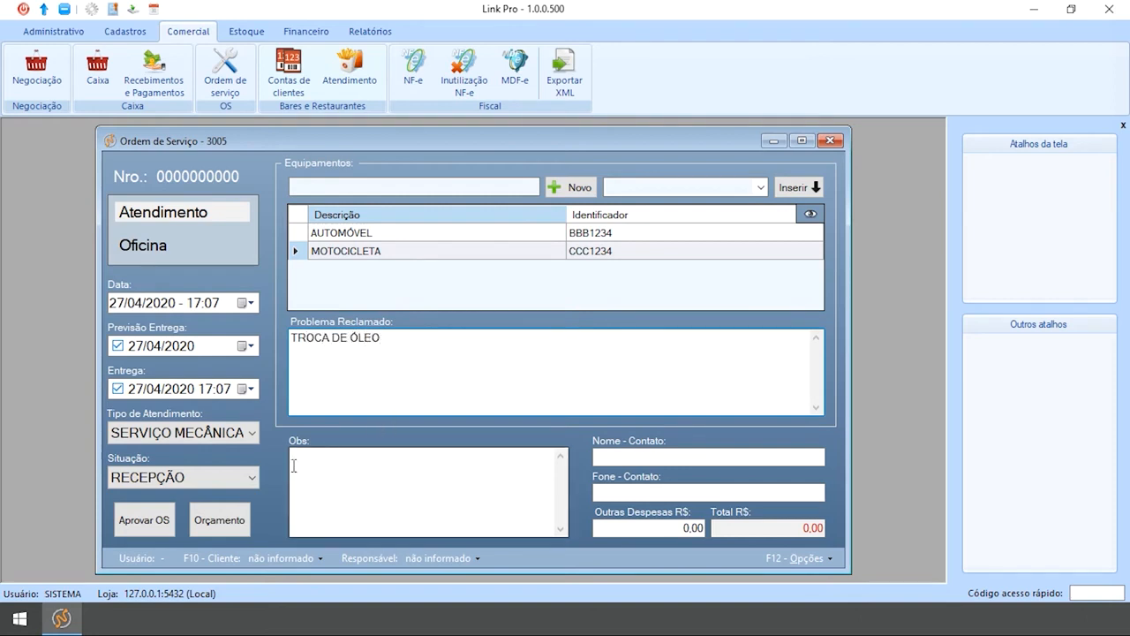
# Approve the two-vehicle service order as user TÉCNICO 1, assigning the first listed customer, and acknowledge the save
pyautogui.click(155, 528)
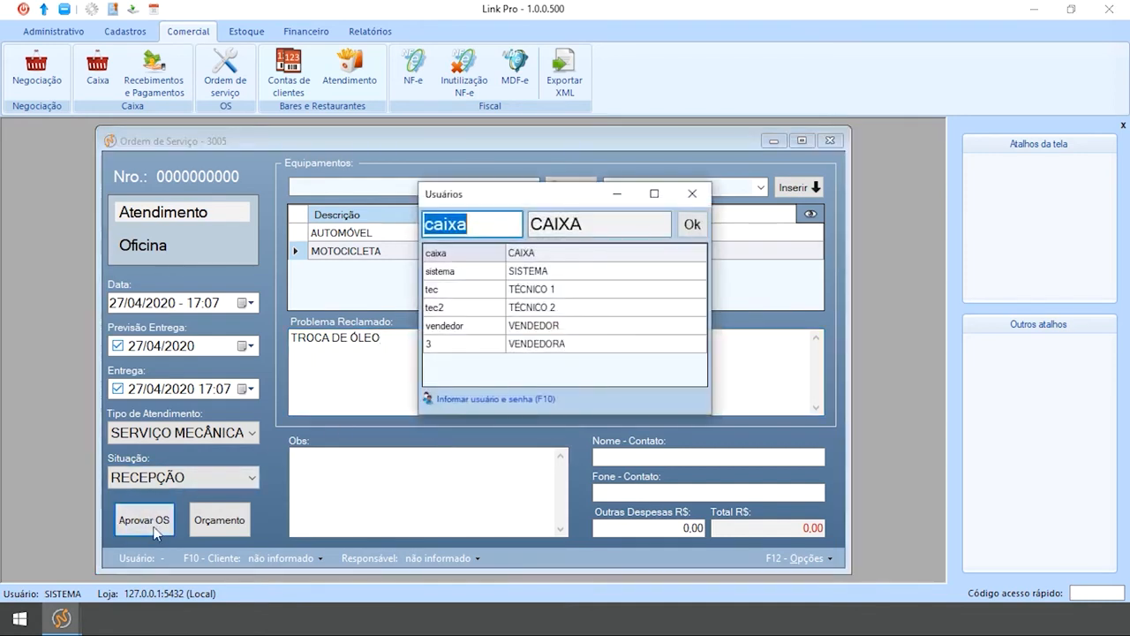
pyautogui.doubleClick(541, 291)
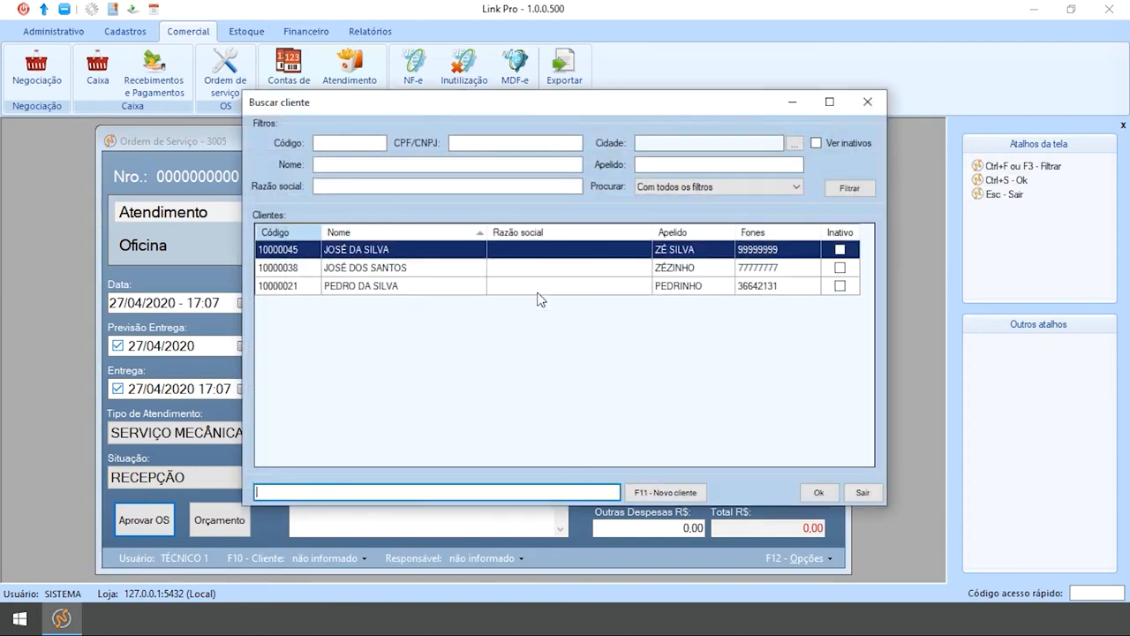
pyautogui.doubleClick(384, 251)
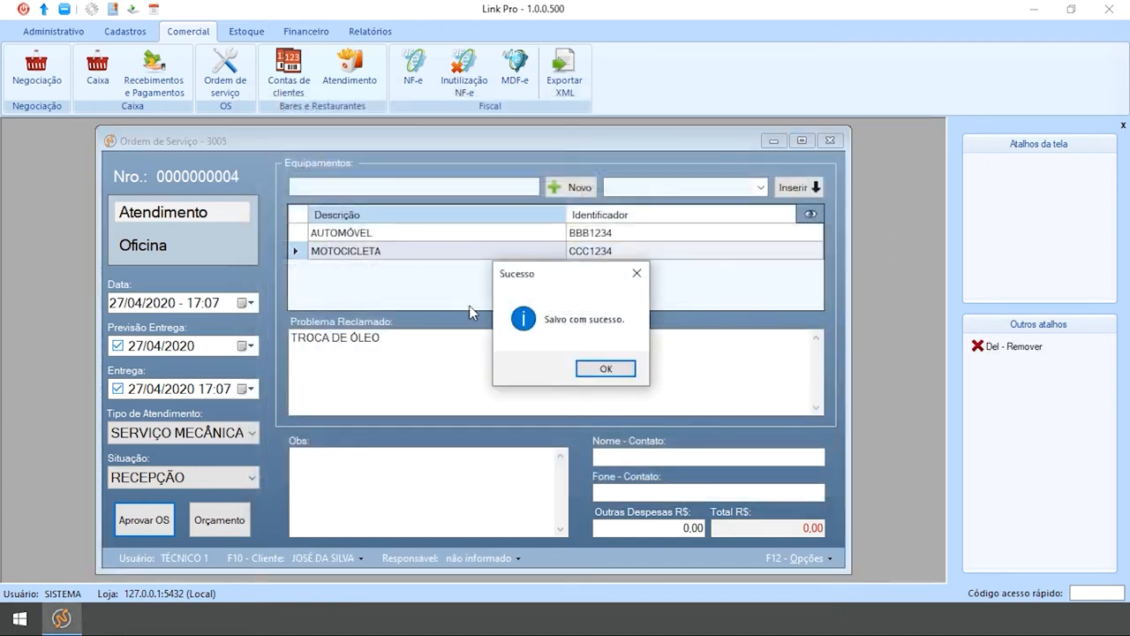
pyautogui.click(579, 368)
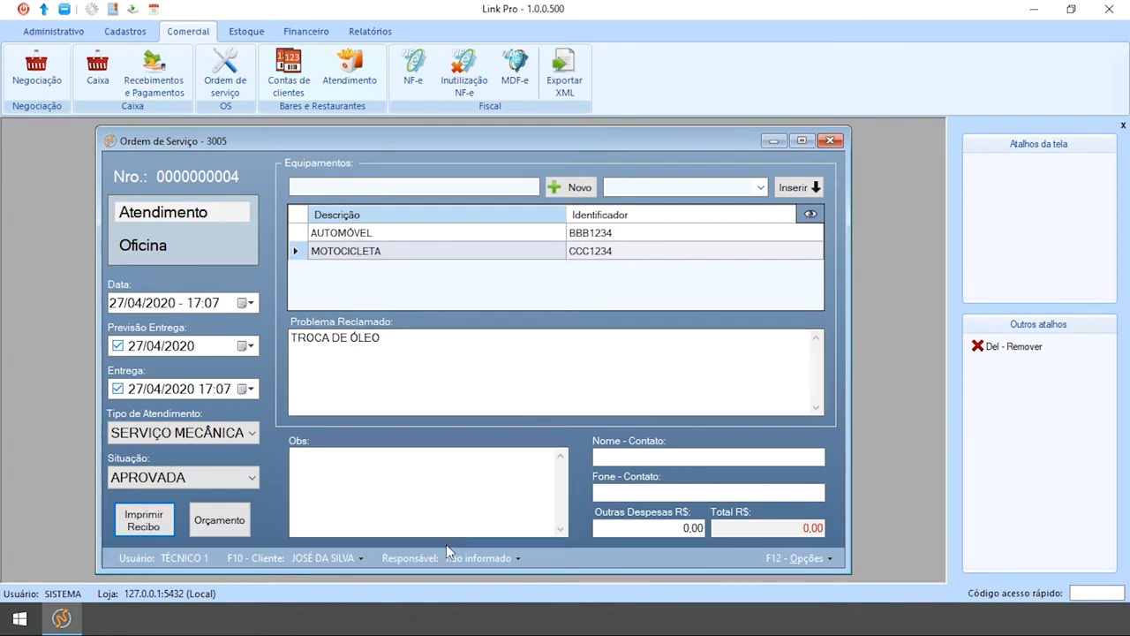
# Set TÉCNICO 1 as the responsible technician on the approved order and save the change
pyautogui.click(497, 560)
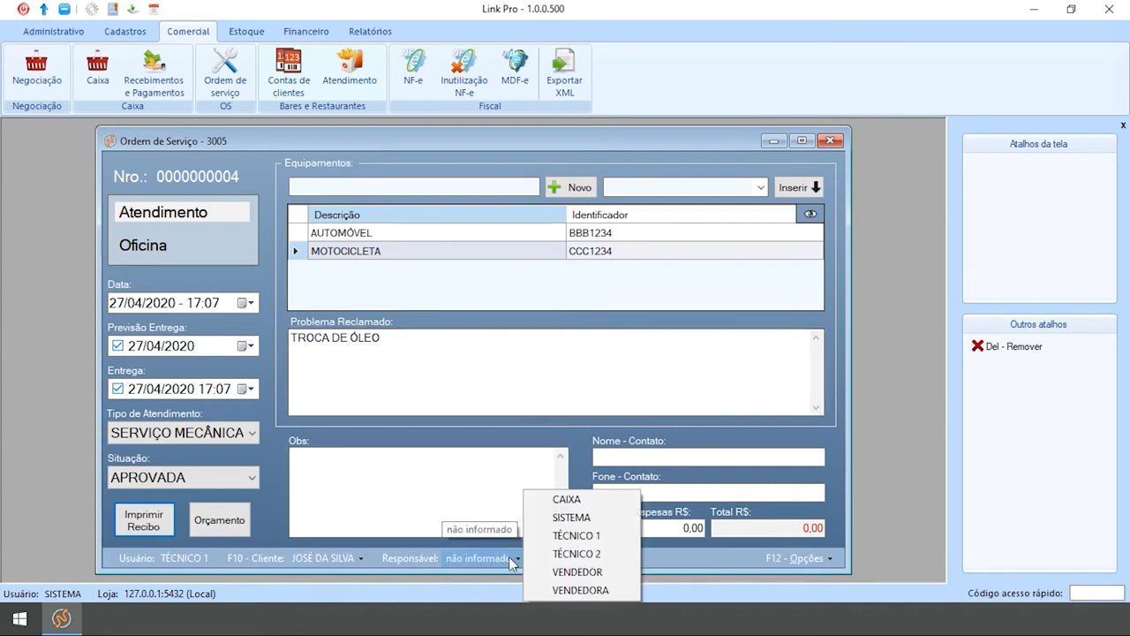
pyautogui.click(545, 538)
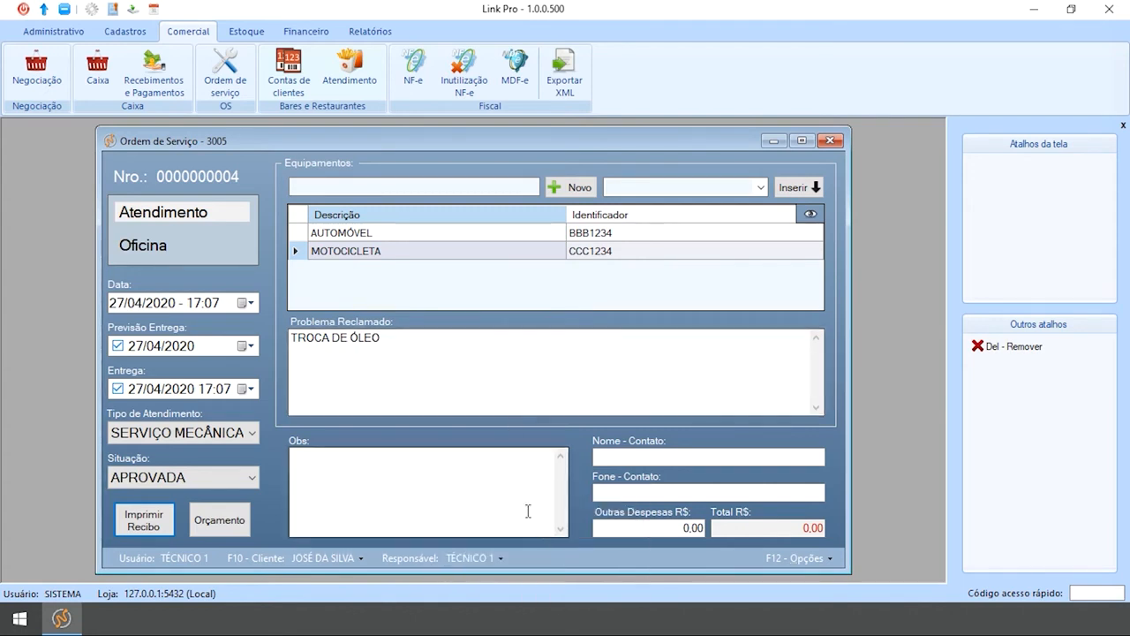
pyautogui.press('F9')
pyautogui.press('Return')
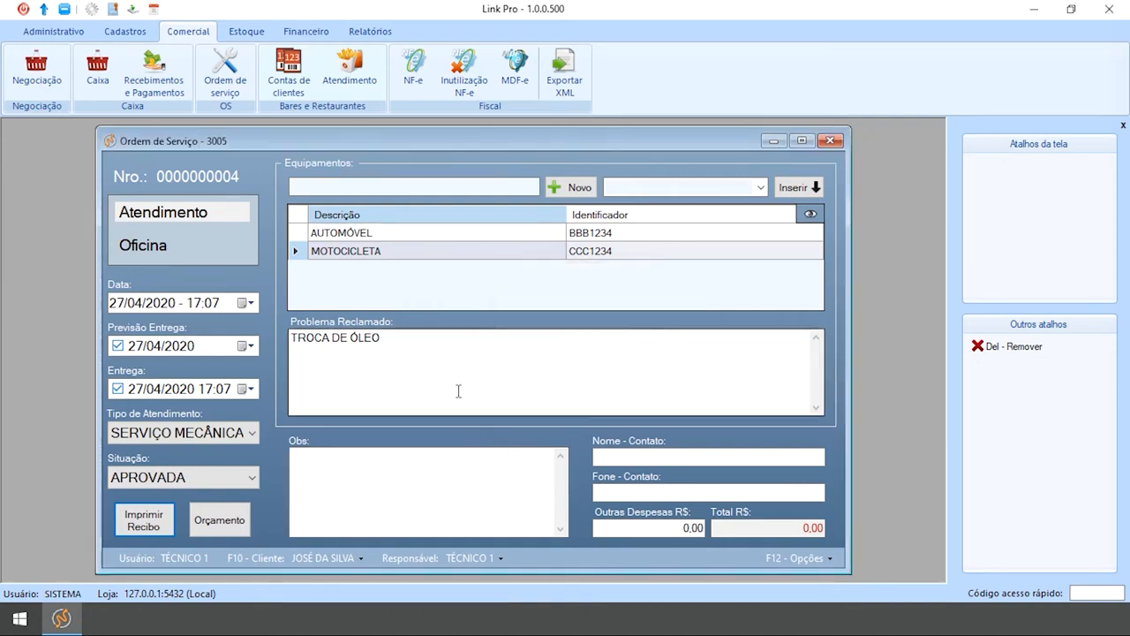
# Generate the two-vehicle order's entry receipt and examine both equipment items and their reported problems in a maximized view
pyautogui.click(157, 523)
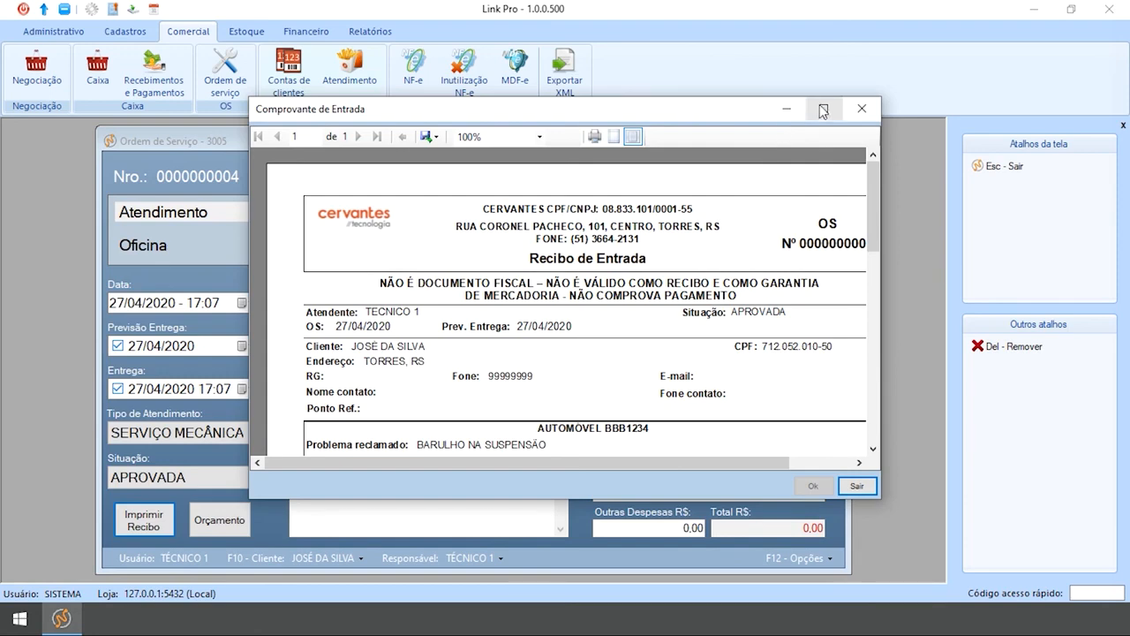
pyautogui.click(800, 111)
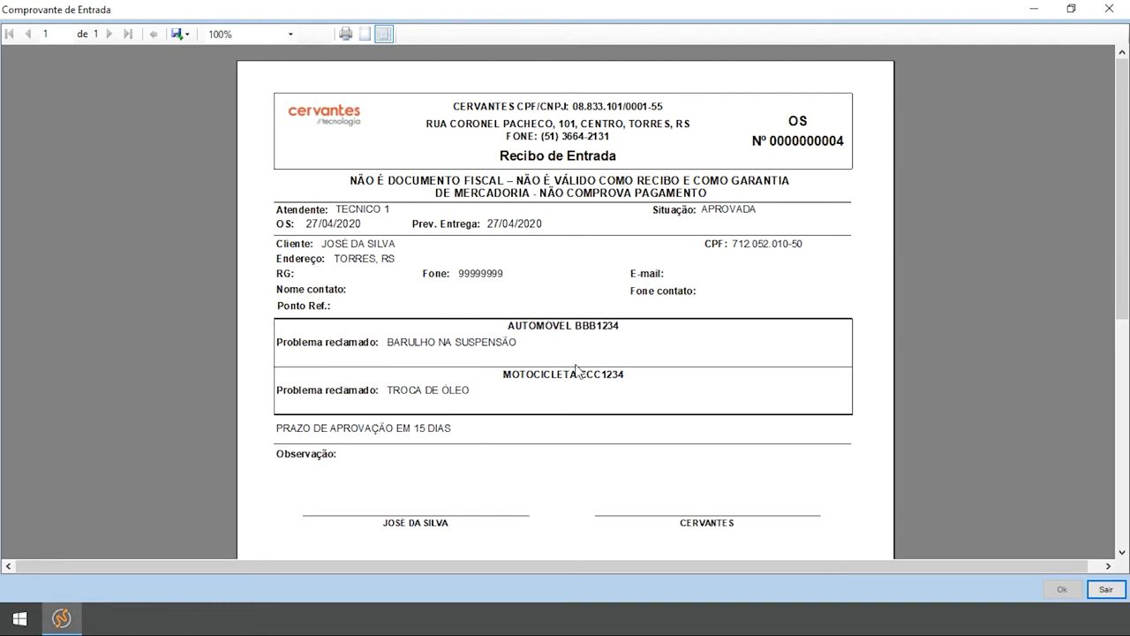
# Leave the entry receipt and load the two-vehicle order assigned to TÉCNICO 1 from the approved service orders
pyautogui.click(1105, 8)
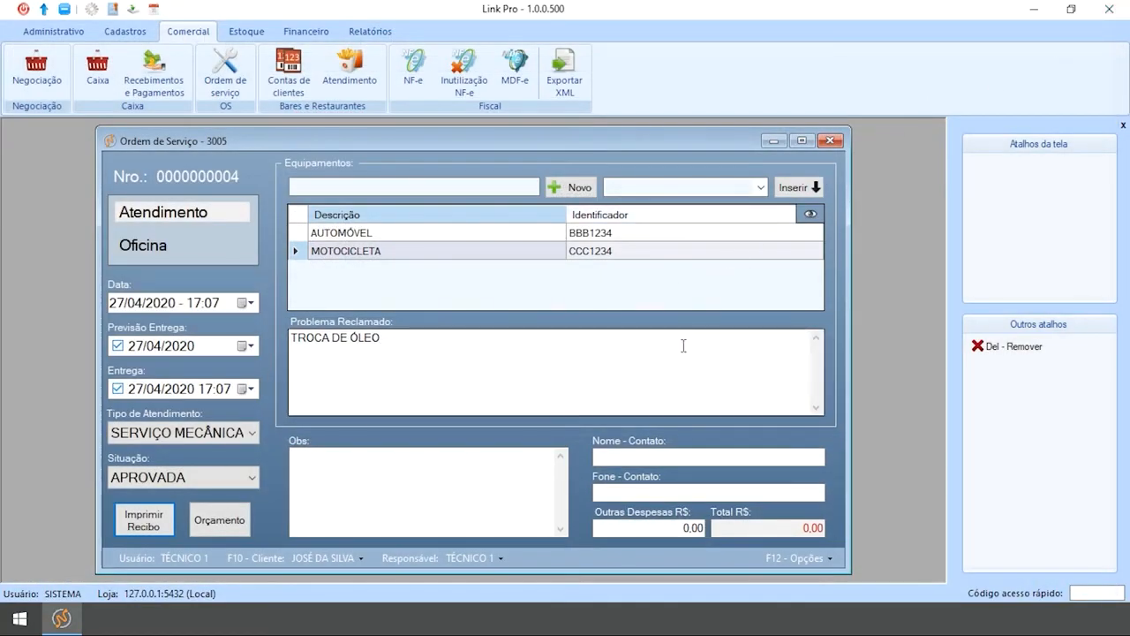
pyautogui.click(804, 557)
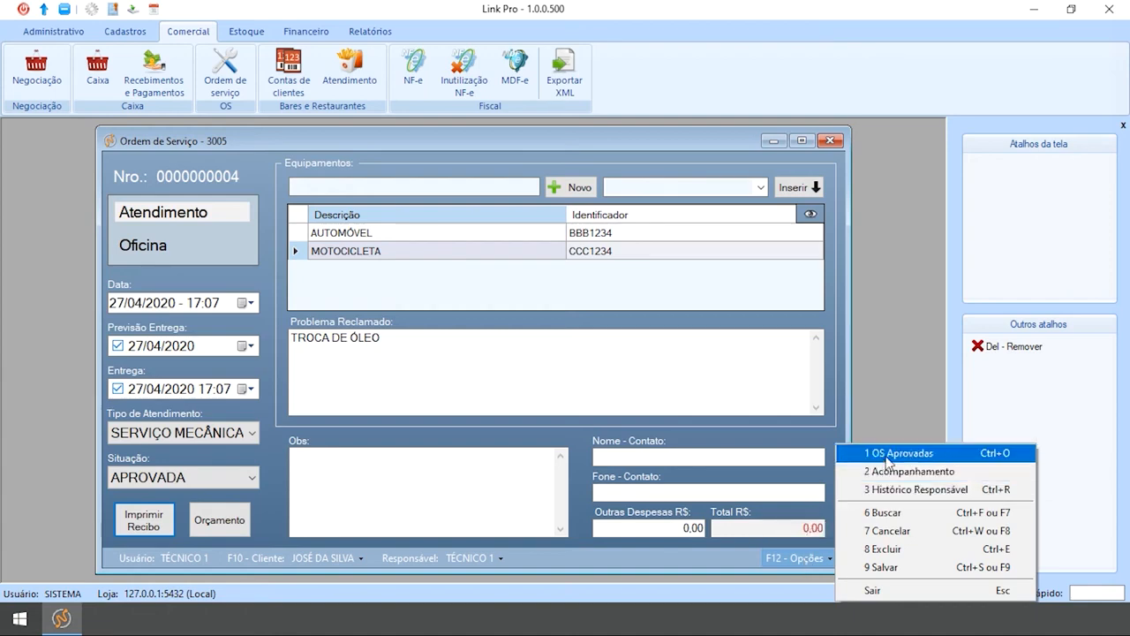
pyautogui.click(736, 389)
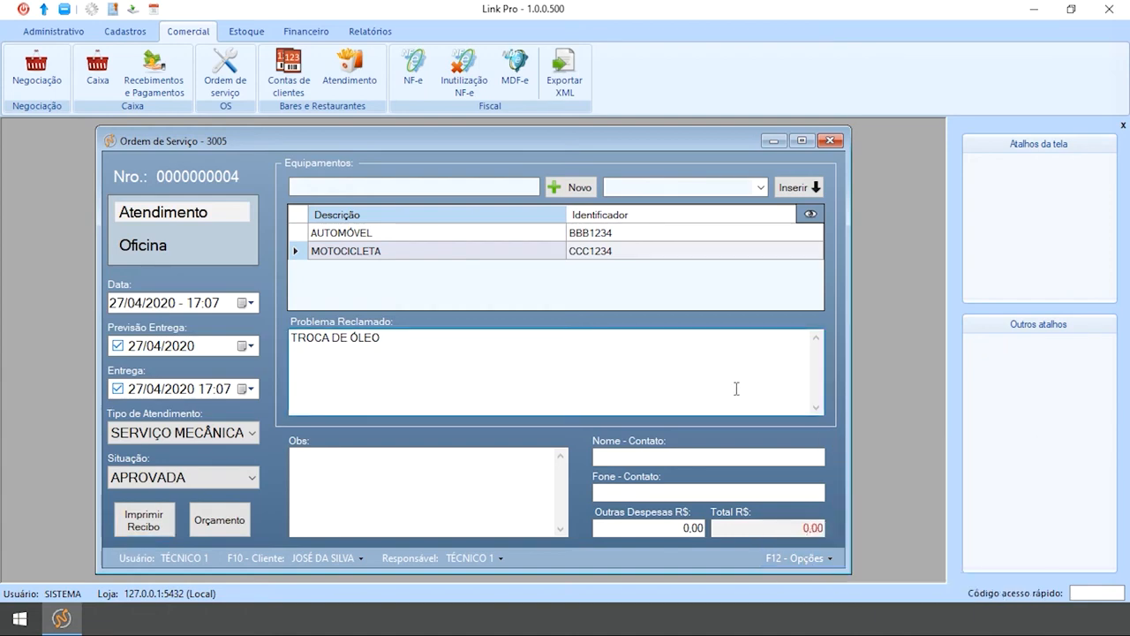
pyautogui.hotkey('ctrl', 'o')
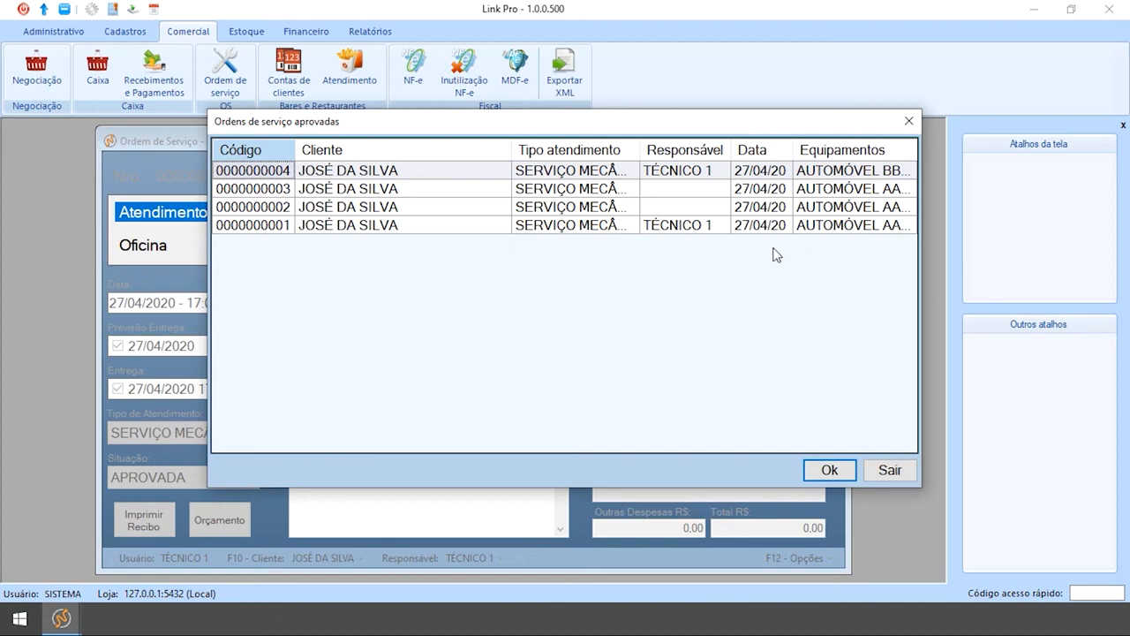
pyautogui.click(360, 173)
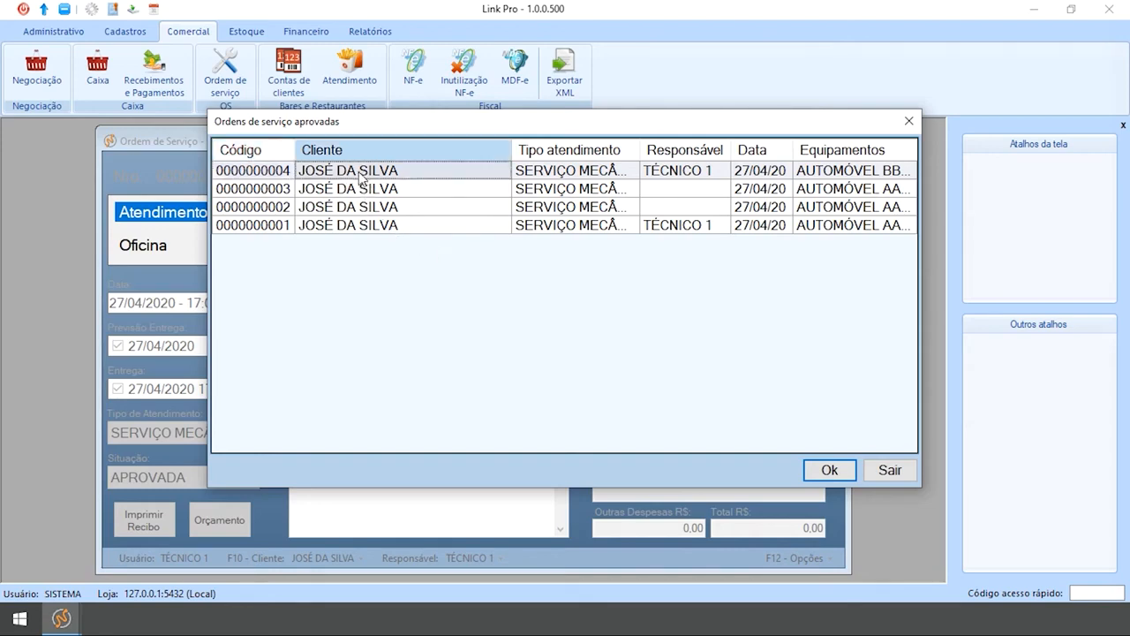
pyautogui.click(826, 470)
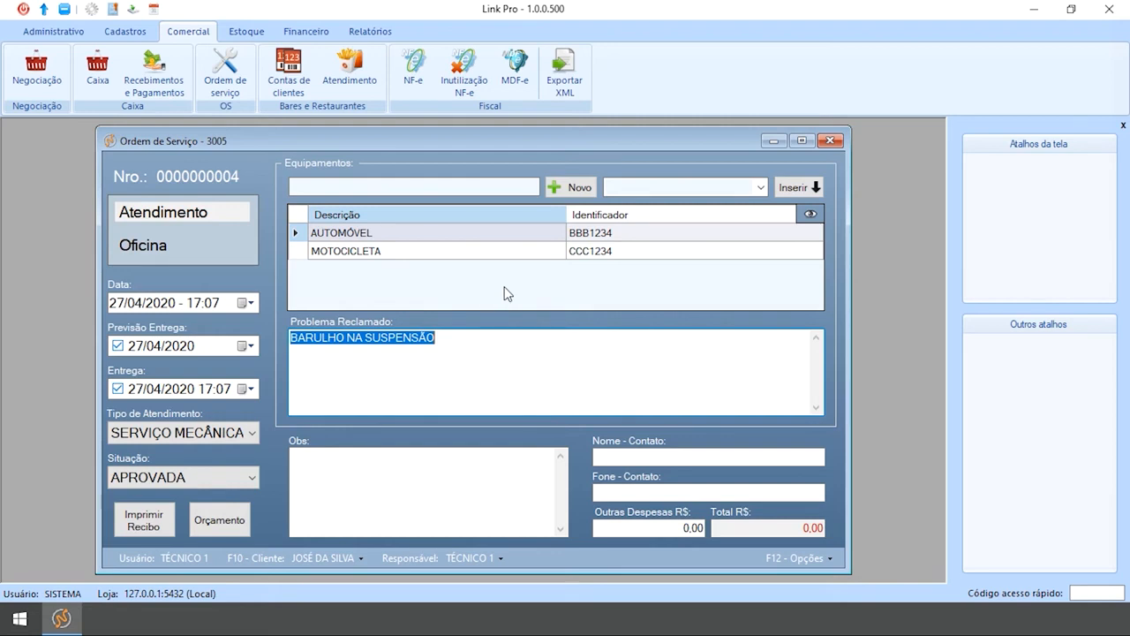
# In the Oficina stage, record TROCA DE ÓLEO PASSOU DO PRAZO as the problem found on MOTOCICLETA
pyautogui.click(211, 244)
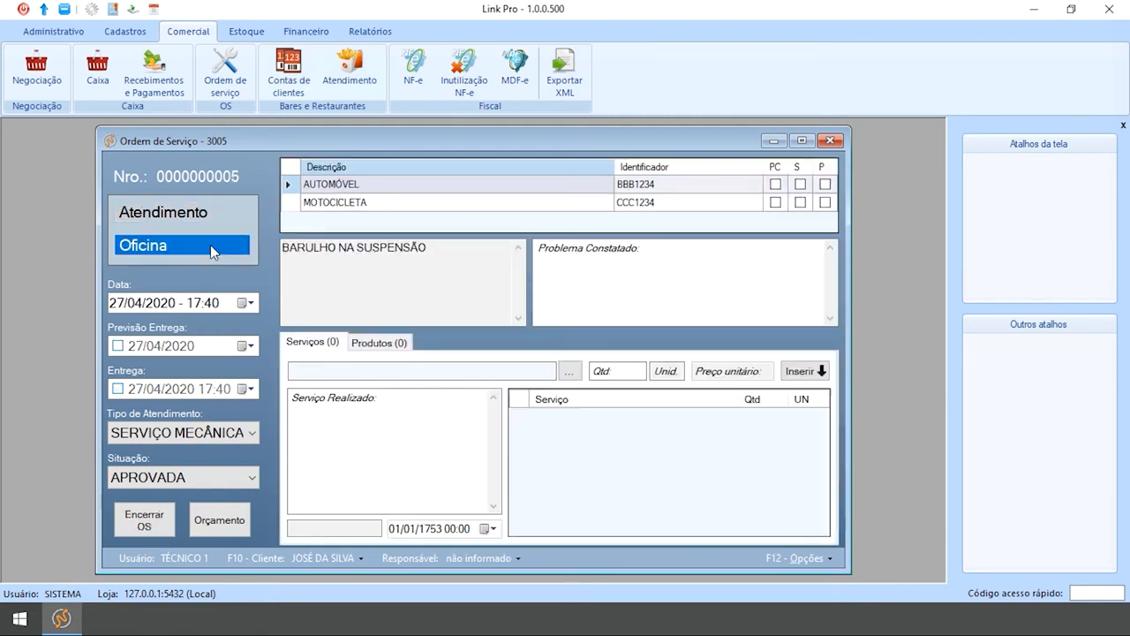
pyautogui.click(339, 210)
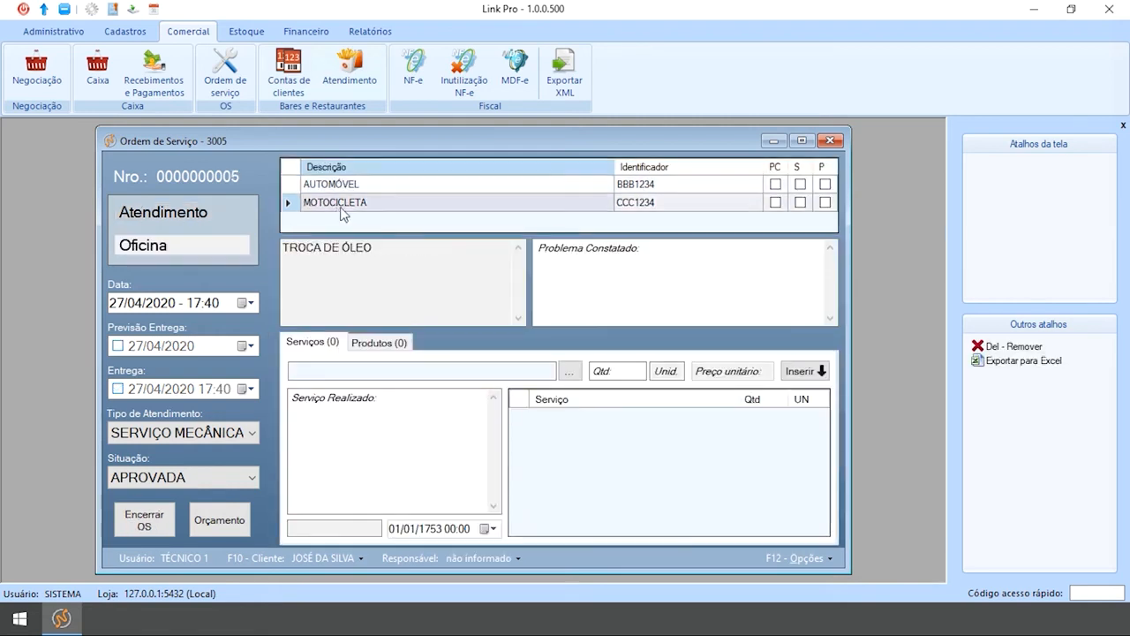
pyautogui.click(635, 255)
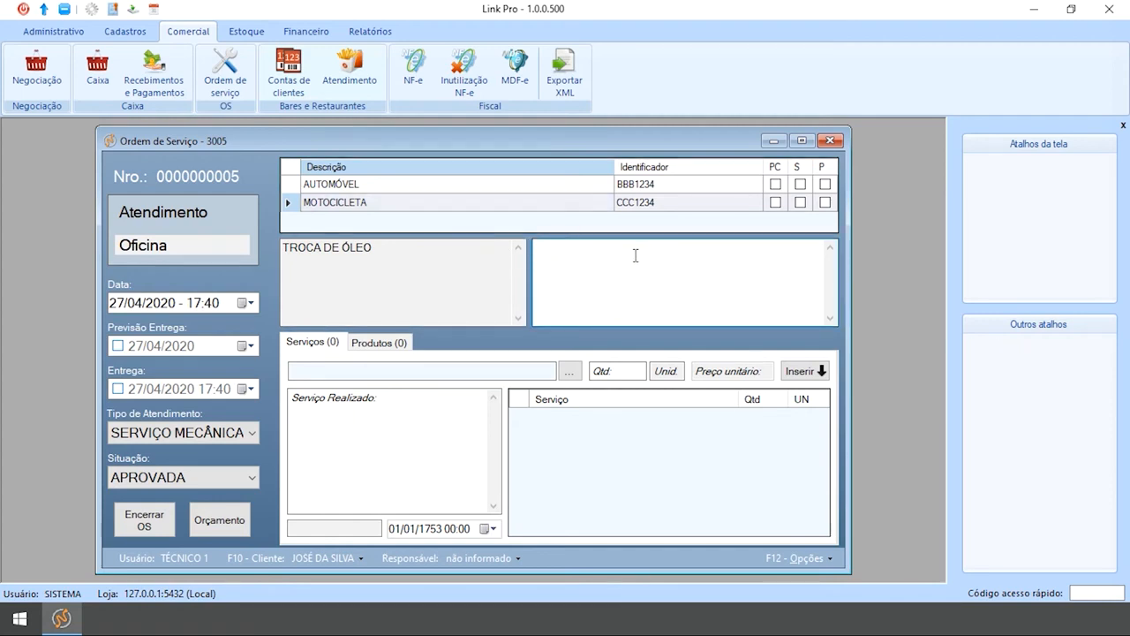
pyautogui.write('TROCA DE ÓLEO PASSOU DO PRAZO')
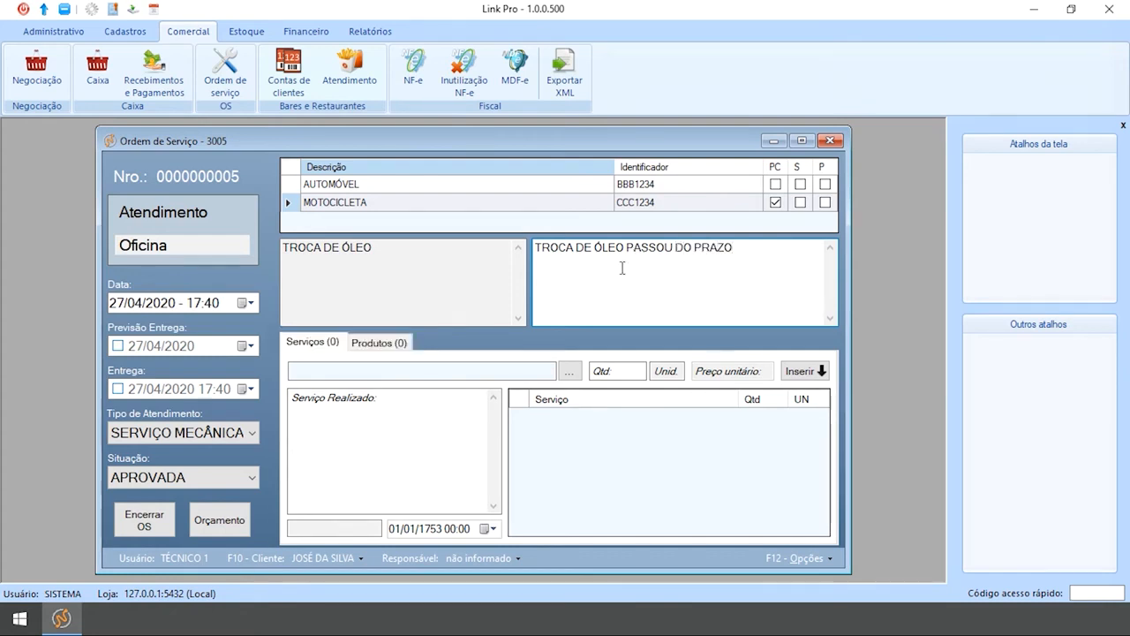
# Insert the TROCA DE ÓLEO service with a quantity of 01:00 hour for MOTOCICLETA, performed by TÉCNICO 1
pyautogui.click(457, 370)
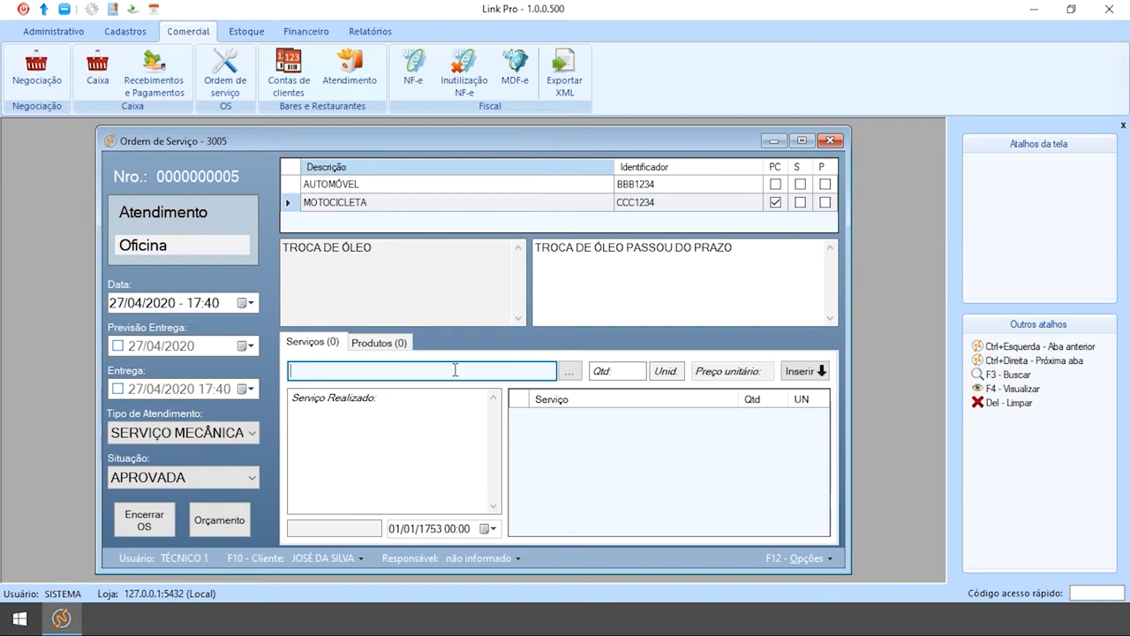
pyautogui.click(569, 374)
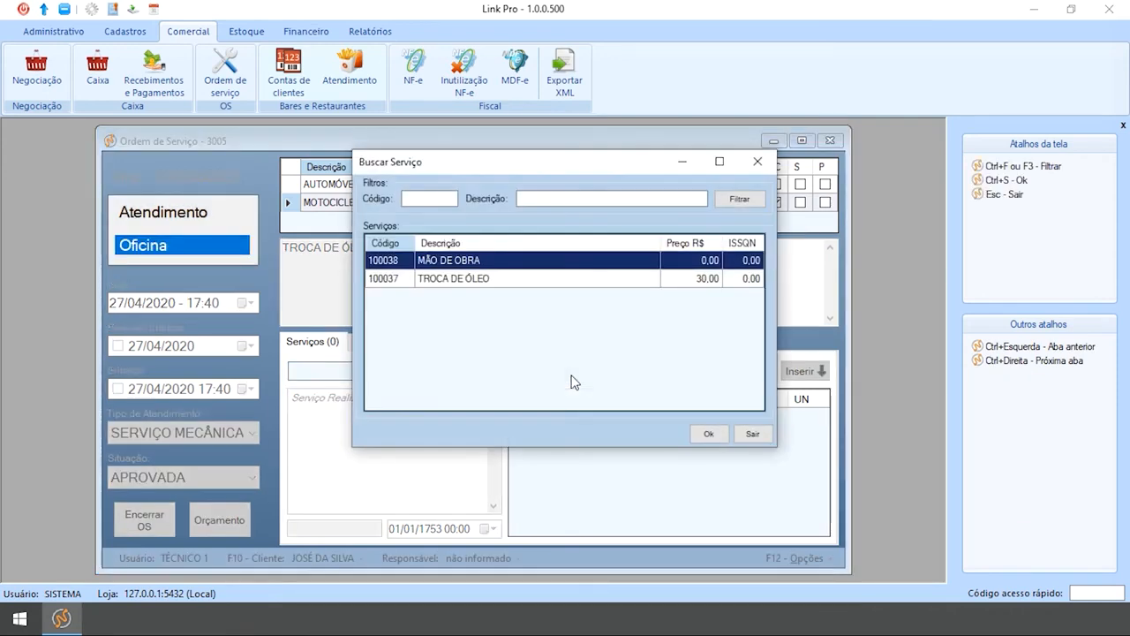
pyautogui.click(482, 281)
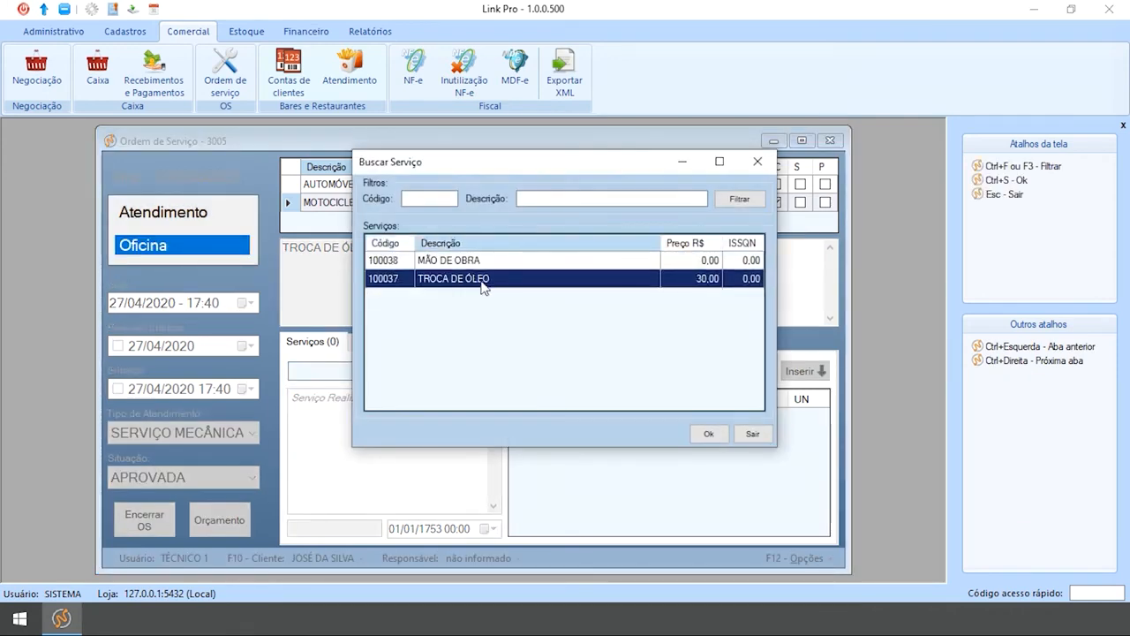
pyautogui.click(702, 433)
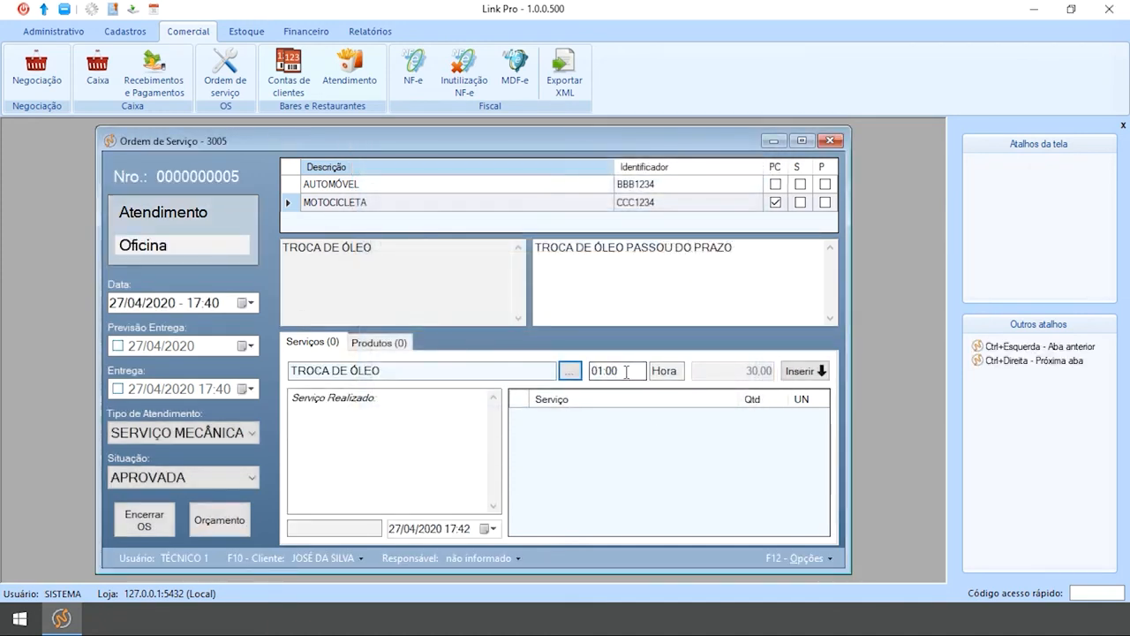
pyautogui.click(821, 372)
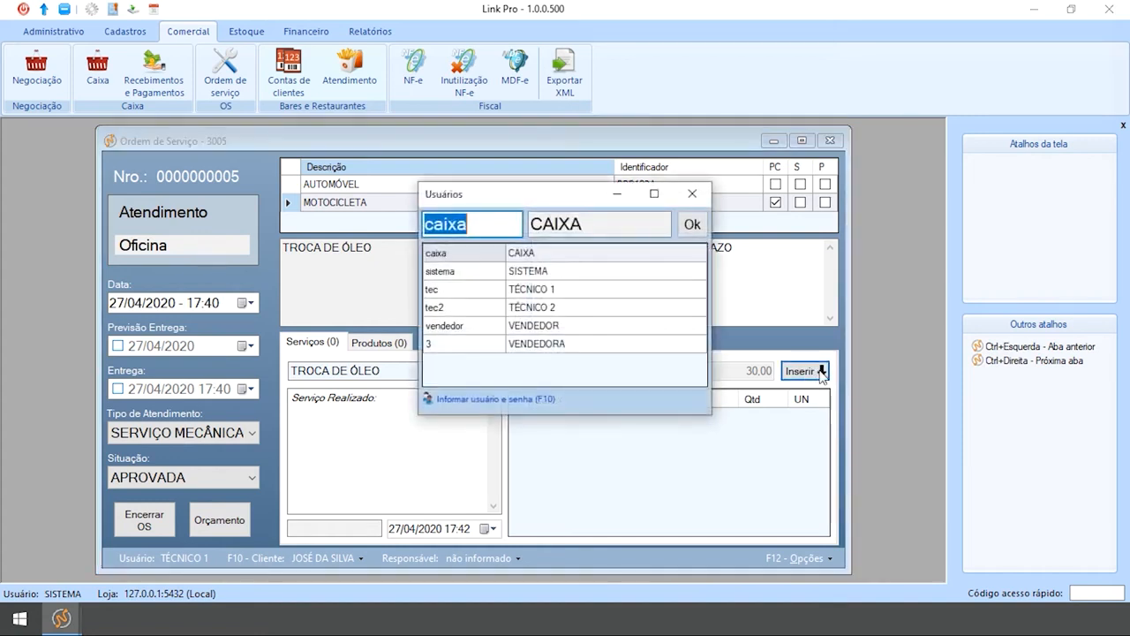
pyautogui.click(557, 292)
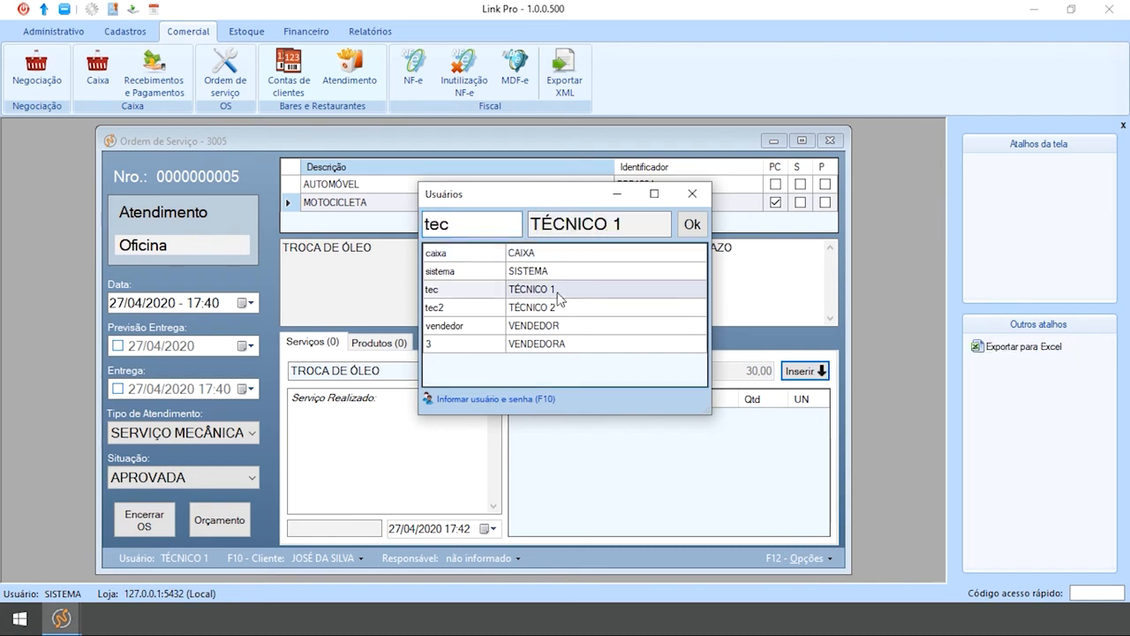
pyautogui.click(692, 224)
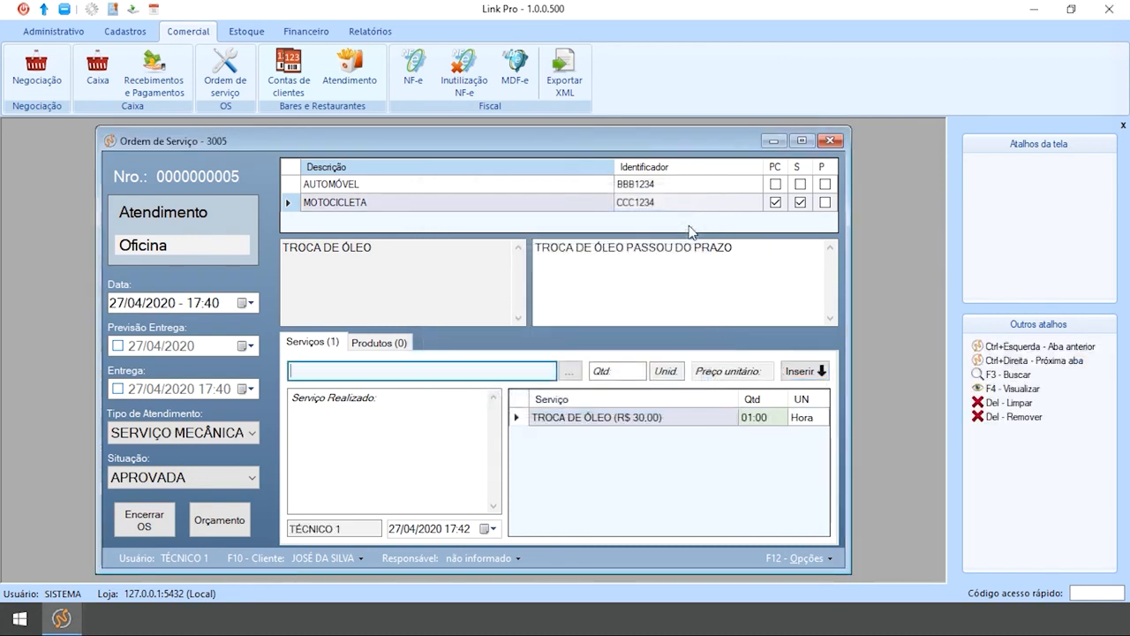
# Describe the service performed as TROCA DE ÓLEO COM NECESSIDADE DA TROCA DE FILTRO and save the order
pyautogui.click(390, 409)
pyautogui.write('TROC')
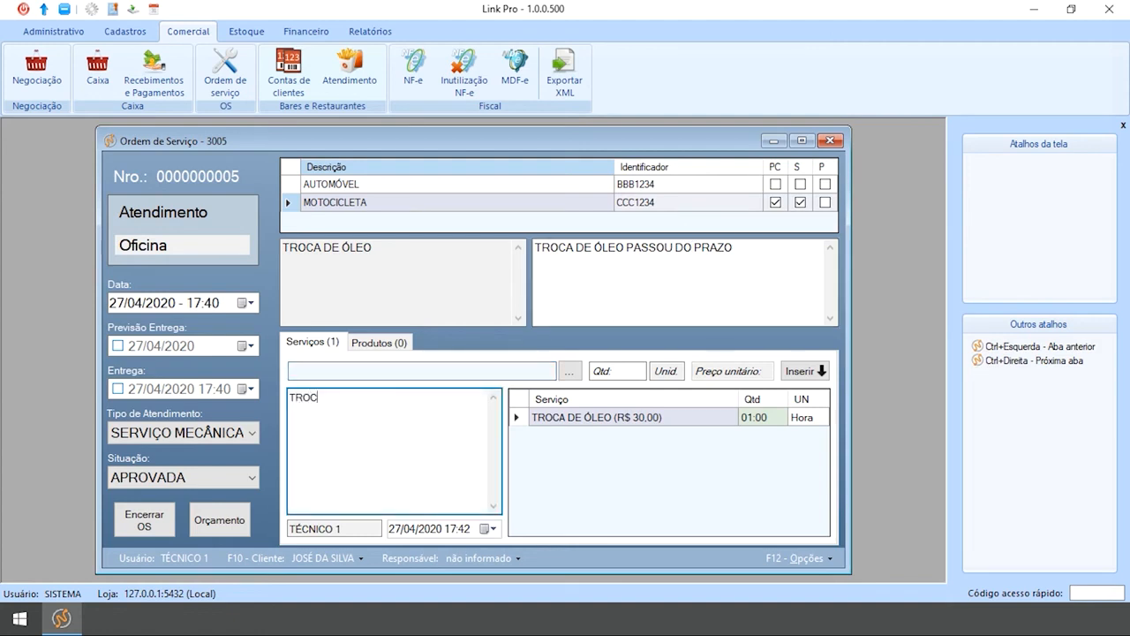
pyautogui.write('A DE ÓLEO COM NECE')
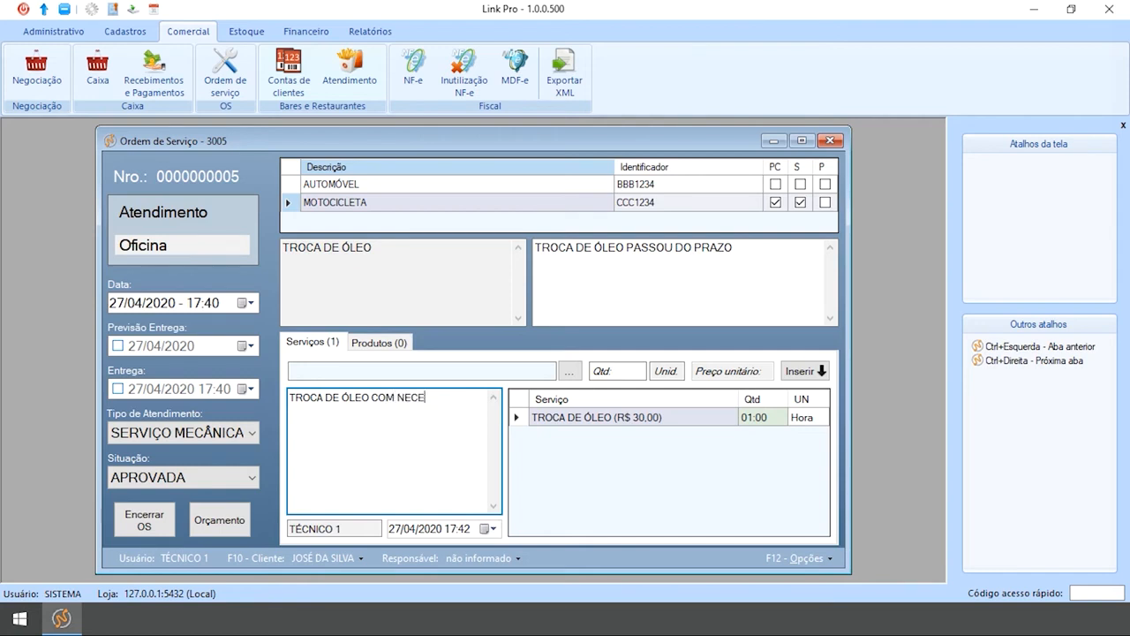
pyautogui.write('SSIDADE DA TROCA DE FILTRO')
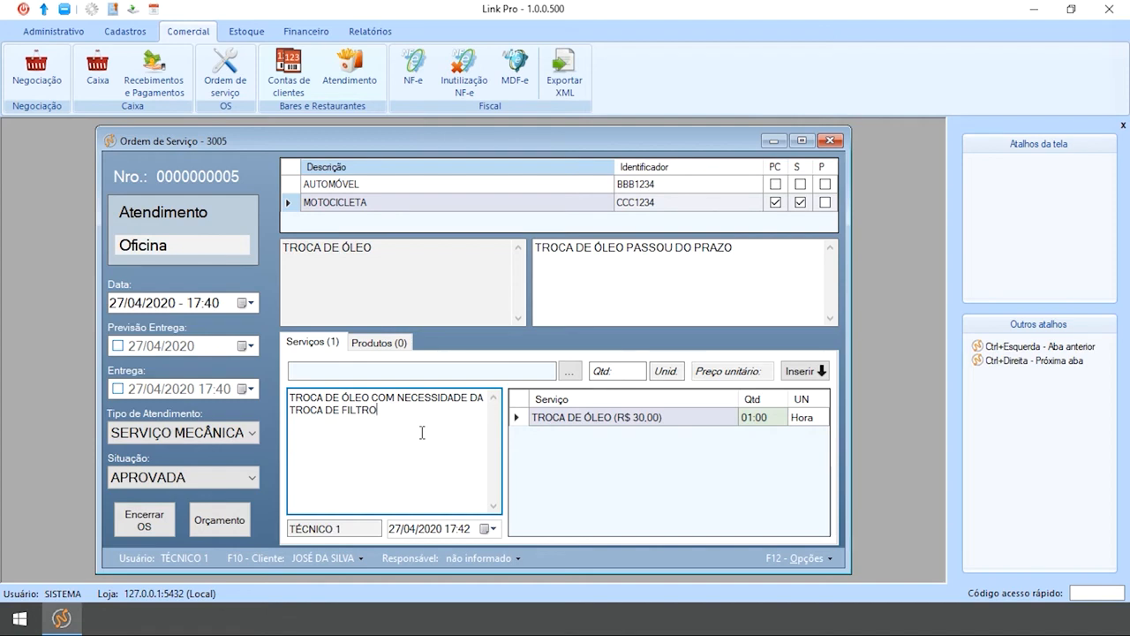
pyautogui.press('Tab')
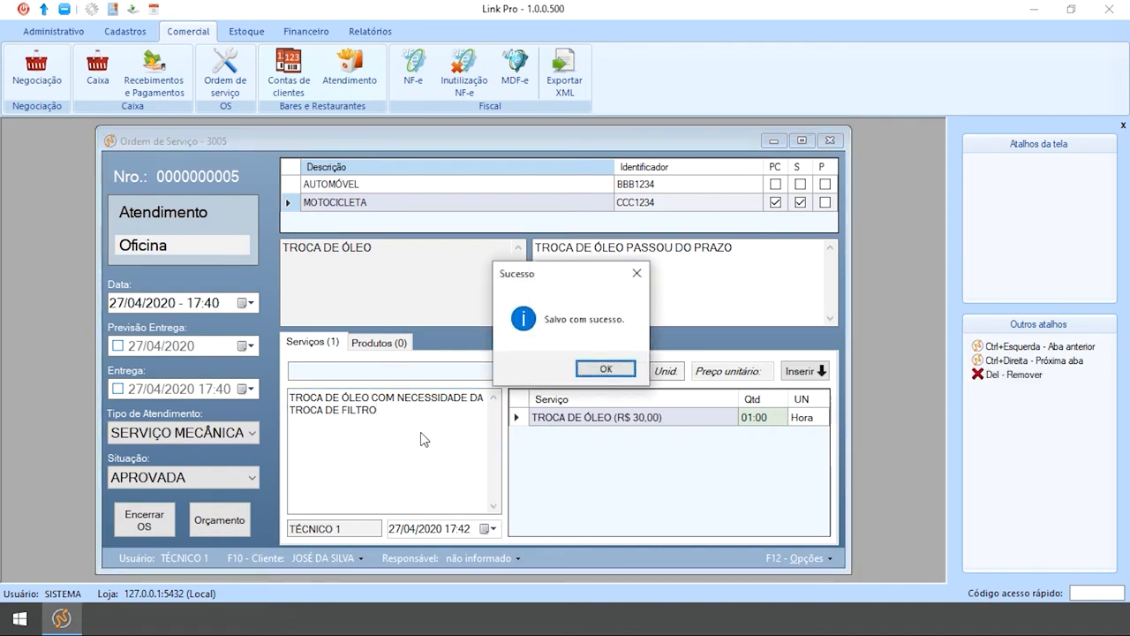
pyautogui.press('Return')
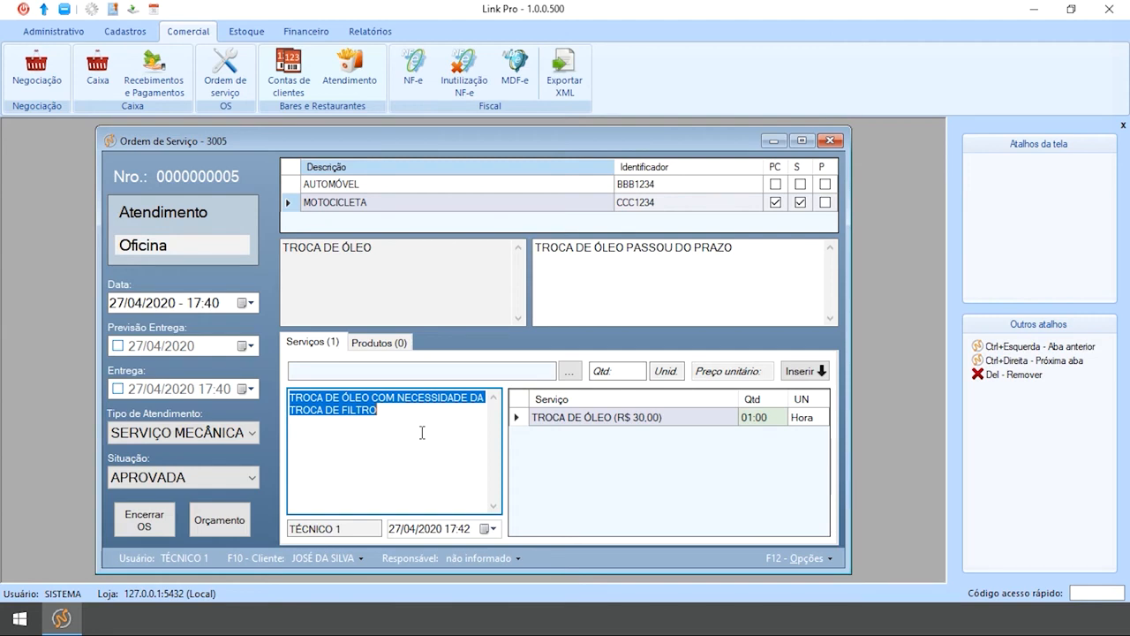
# Add 1 unit of the product ÓLEO LUBRIFICANTE SINTÉTICO 10W30 to MOTOCICLETA and save the order
pyautogui.click(383, 344)
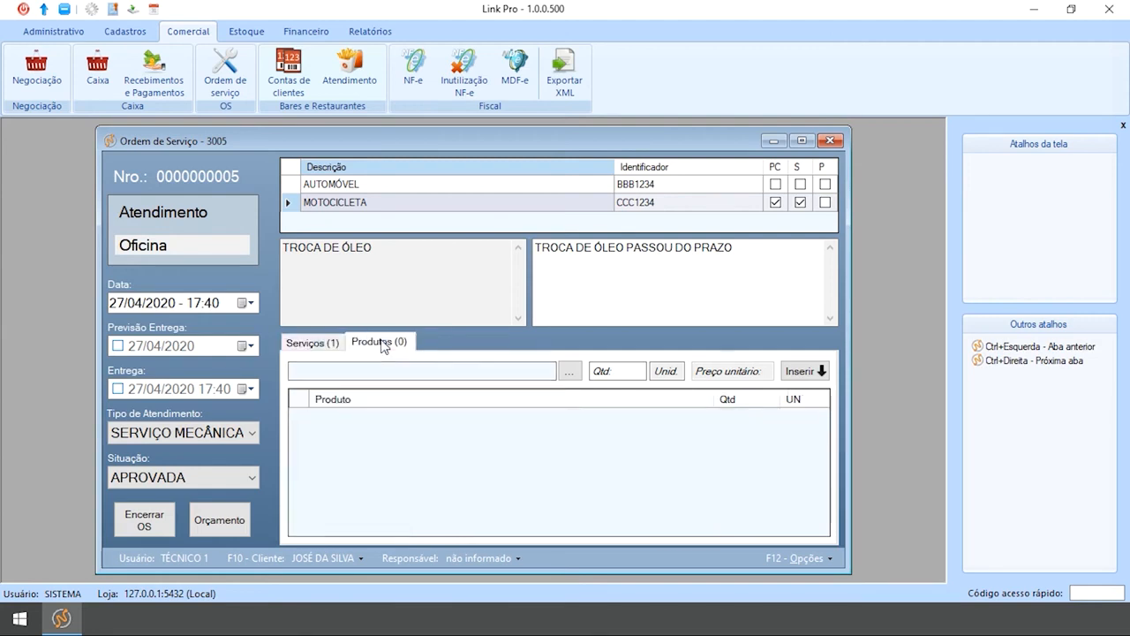
pyautogui.click(568, 371)
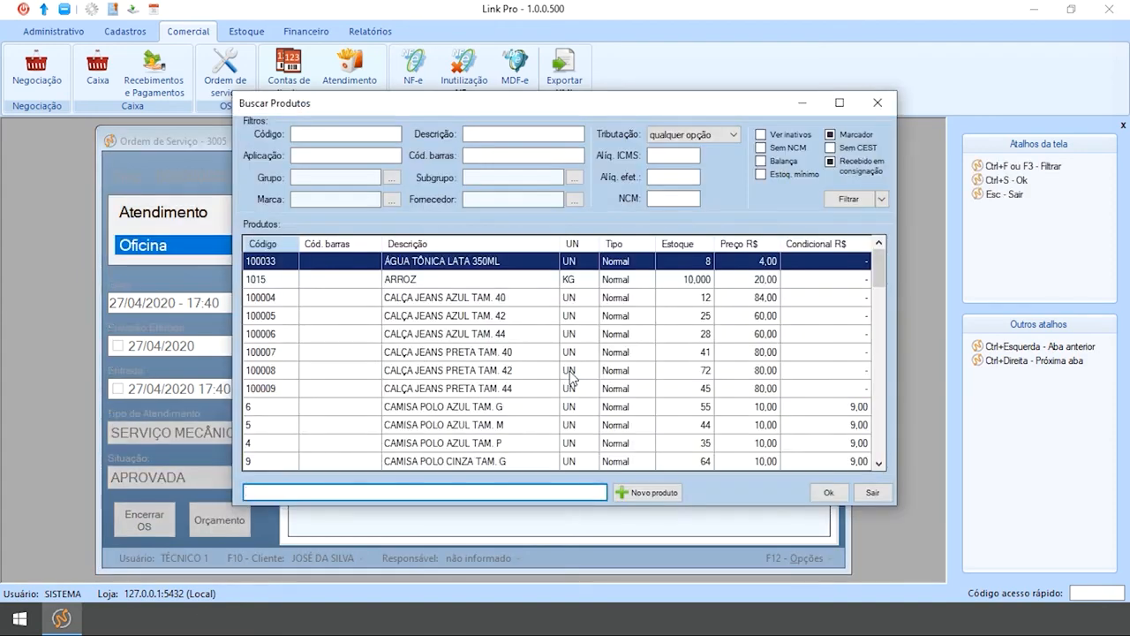
pyautogui.write('Ó')
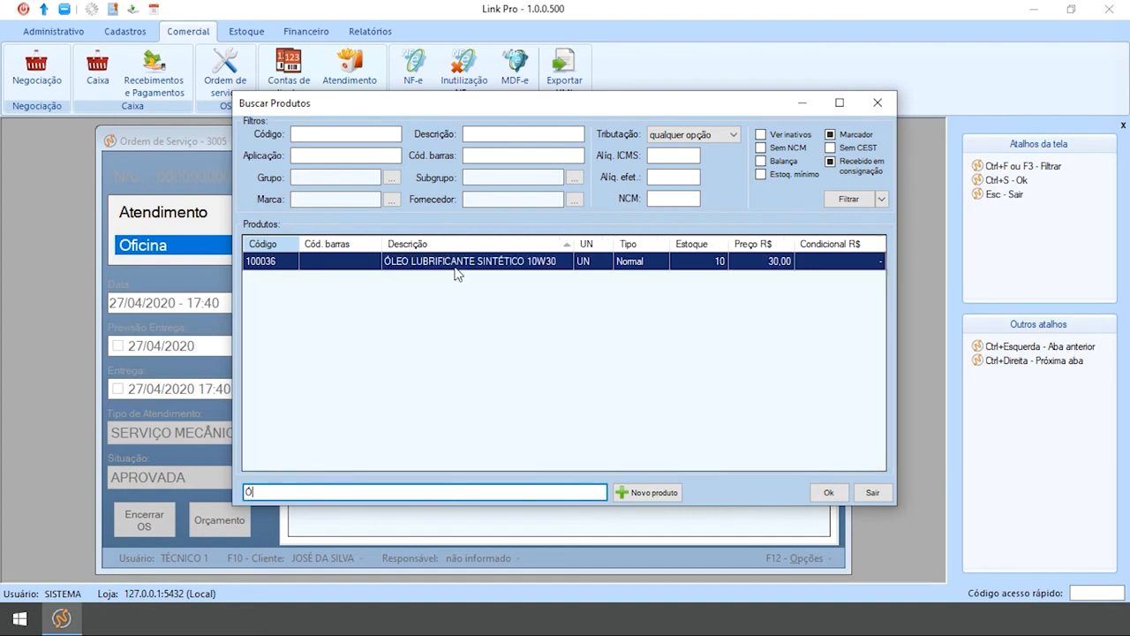
pyautogui.click(828, 492)
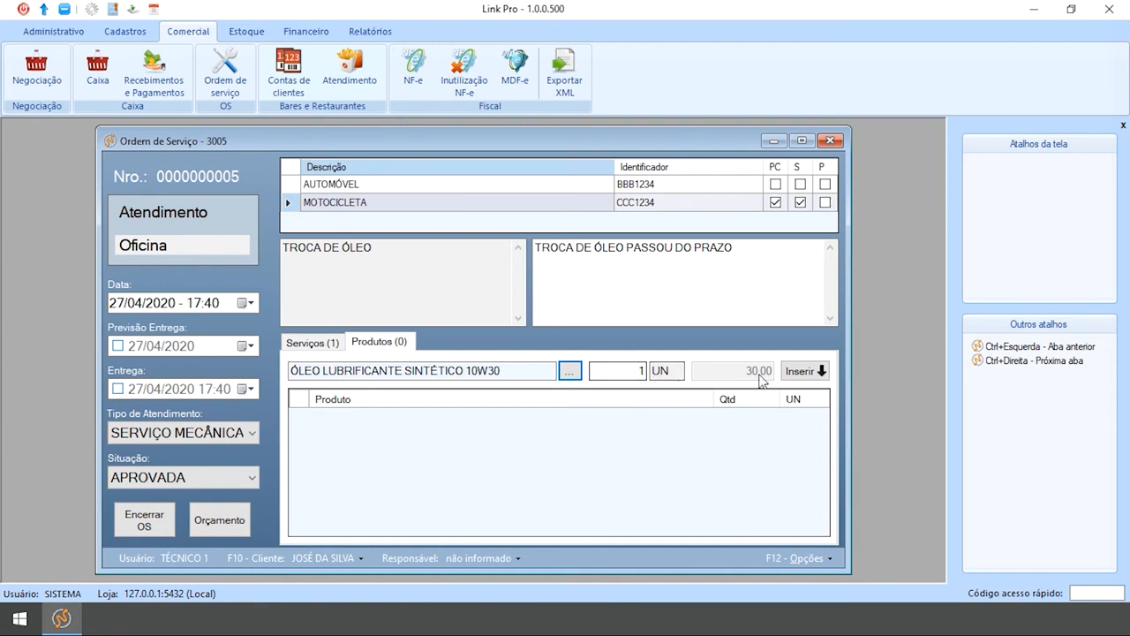
pyautogui.click(789, 373)
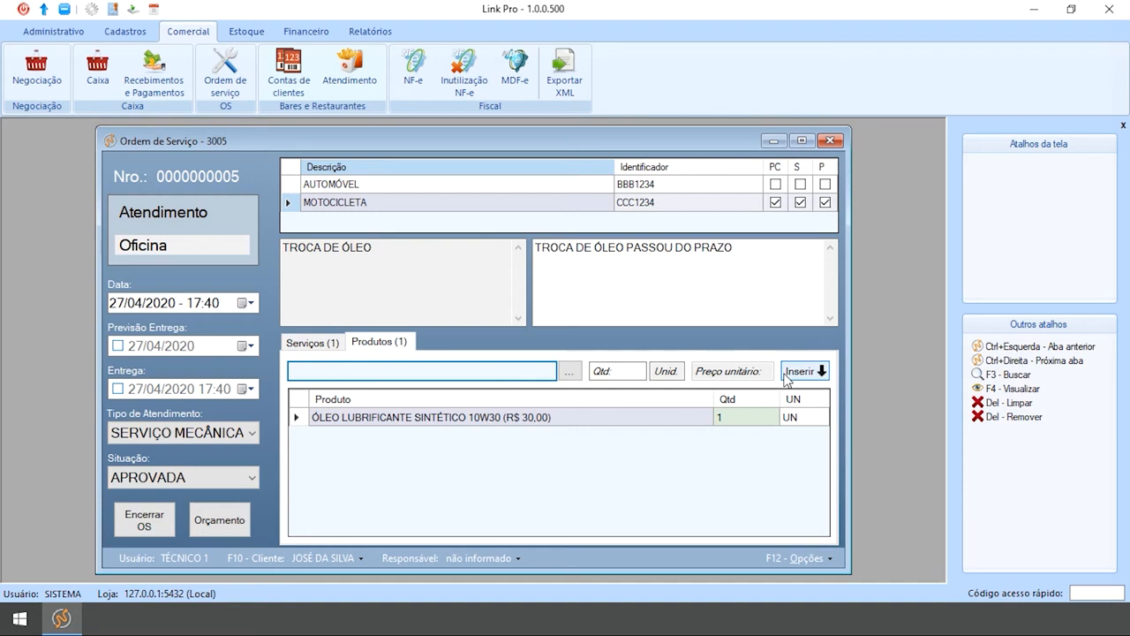
pyautogui.press('F9')
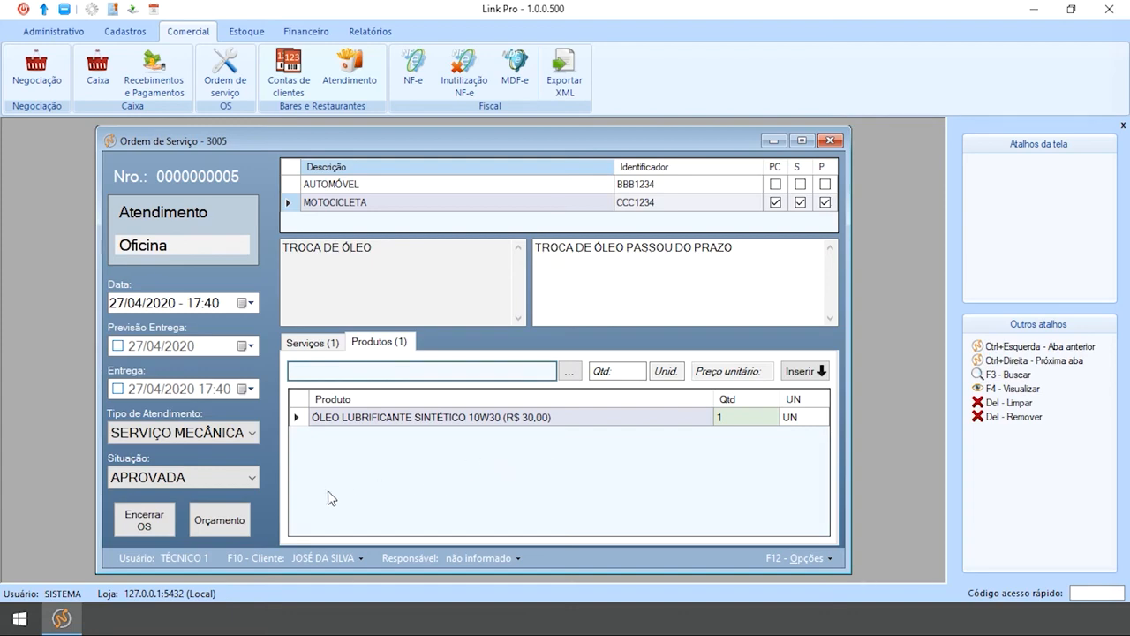
# Generate an Orçamento from the order with the Dinheiro/Cartão payment condition, keep its customer, finalize it and return to the order
pyautogui.click(221, 518)
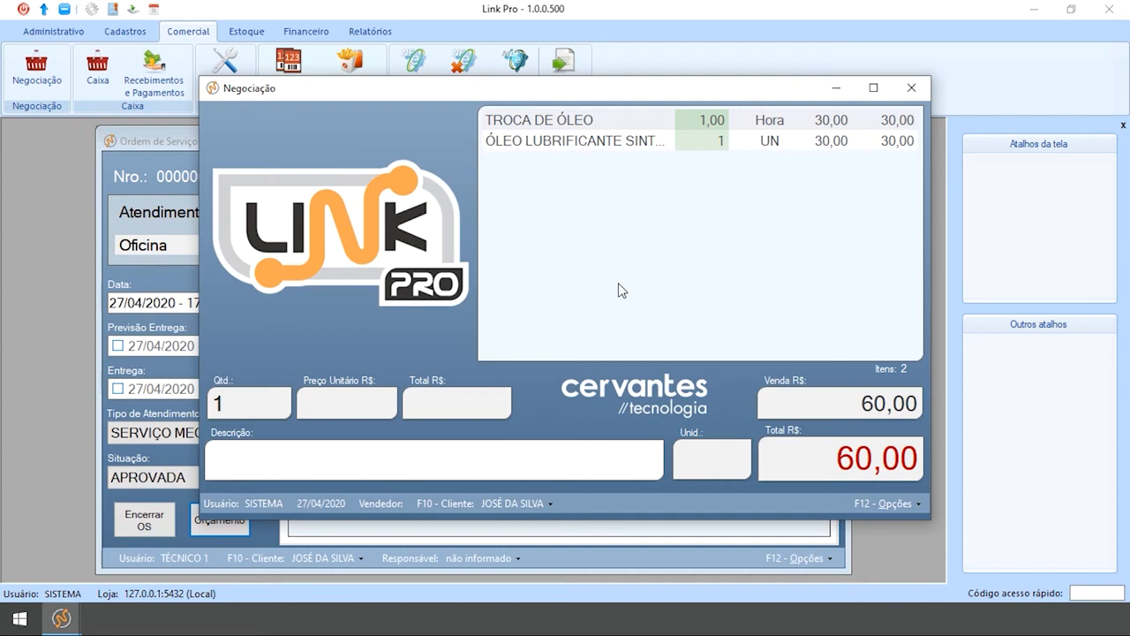
pyautogui.click(719, 271)
pyautogui.doubleClick(503, 240)
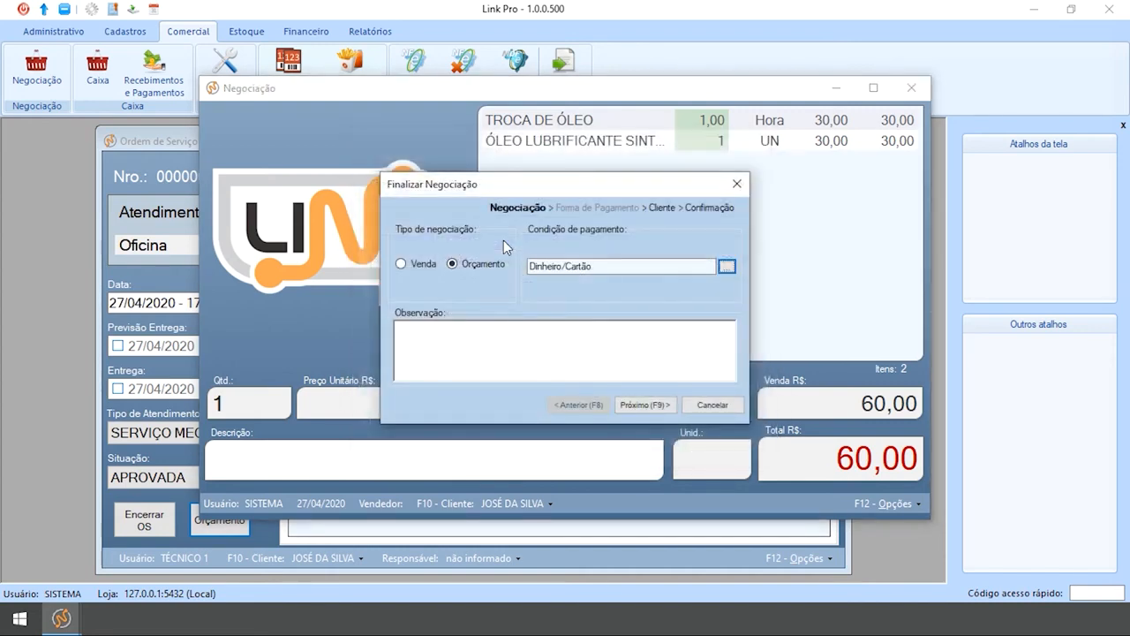
pyautogui.click(643, 404)
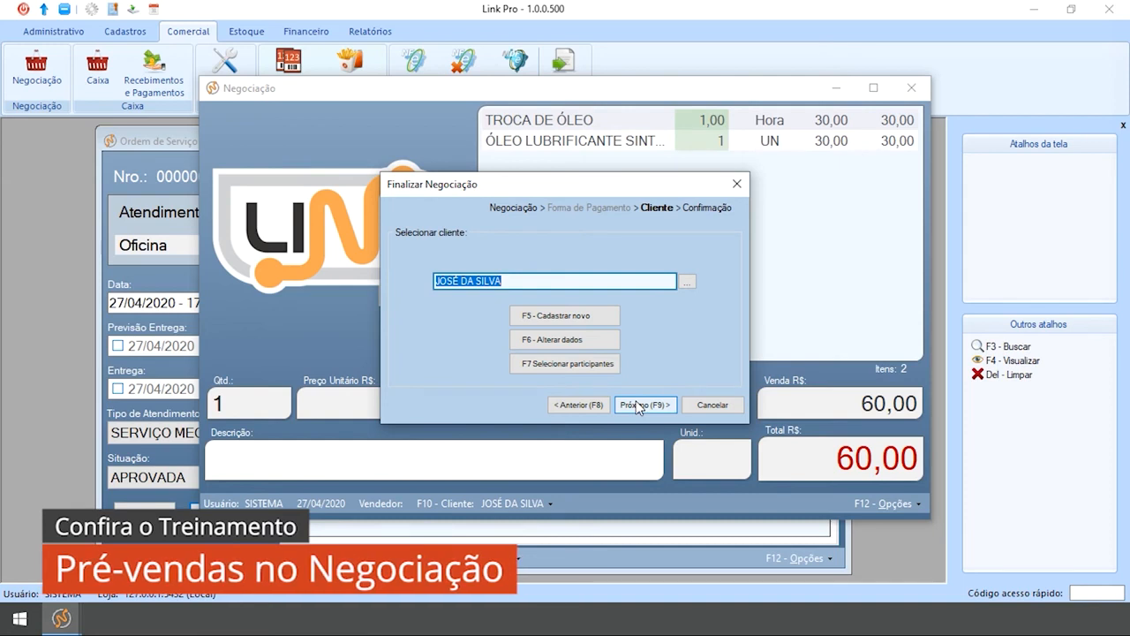
pyautogui.click(639, 405)
pyautogui.click(606, 363)
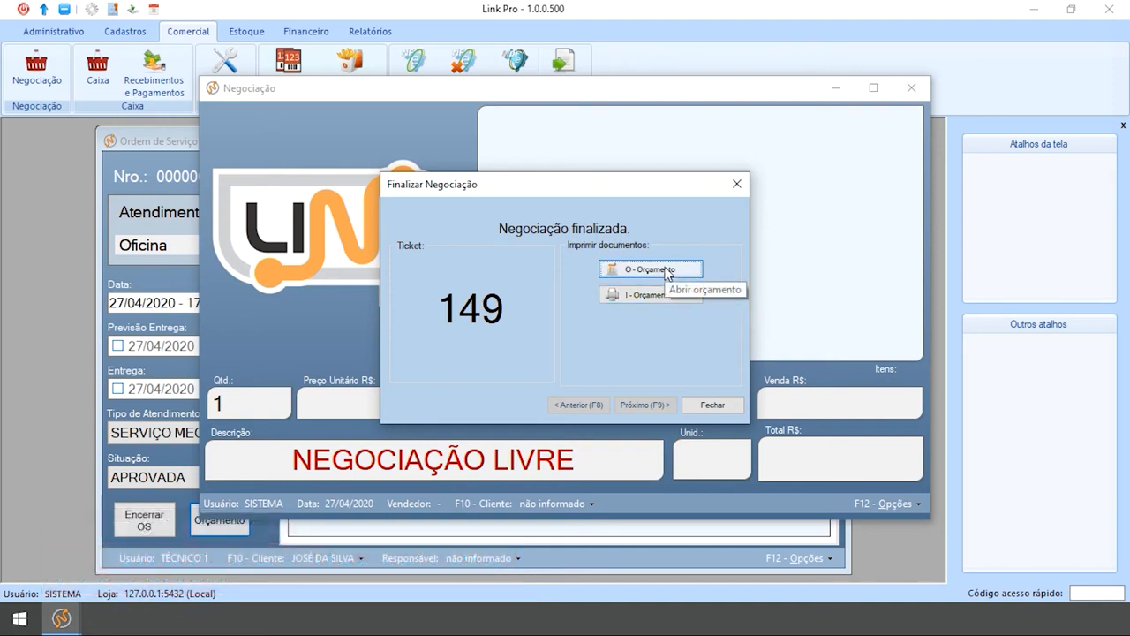
pyautogui.click(711, 405)
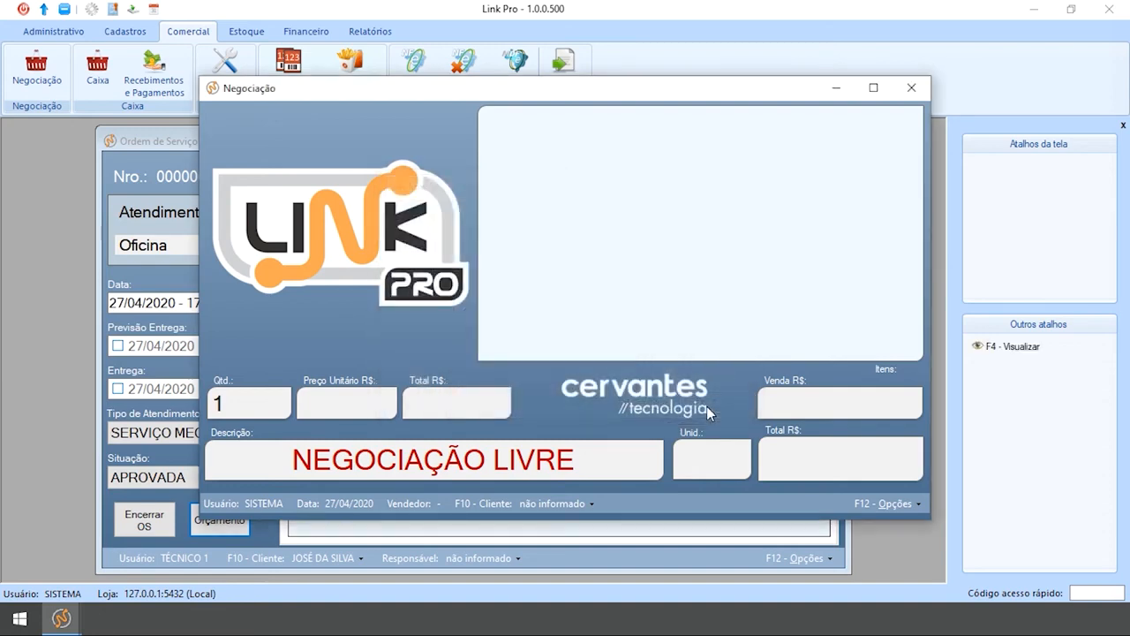
pyautogui.click(909, 89)
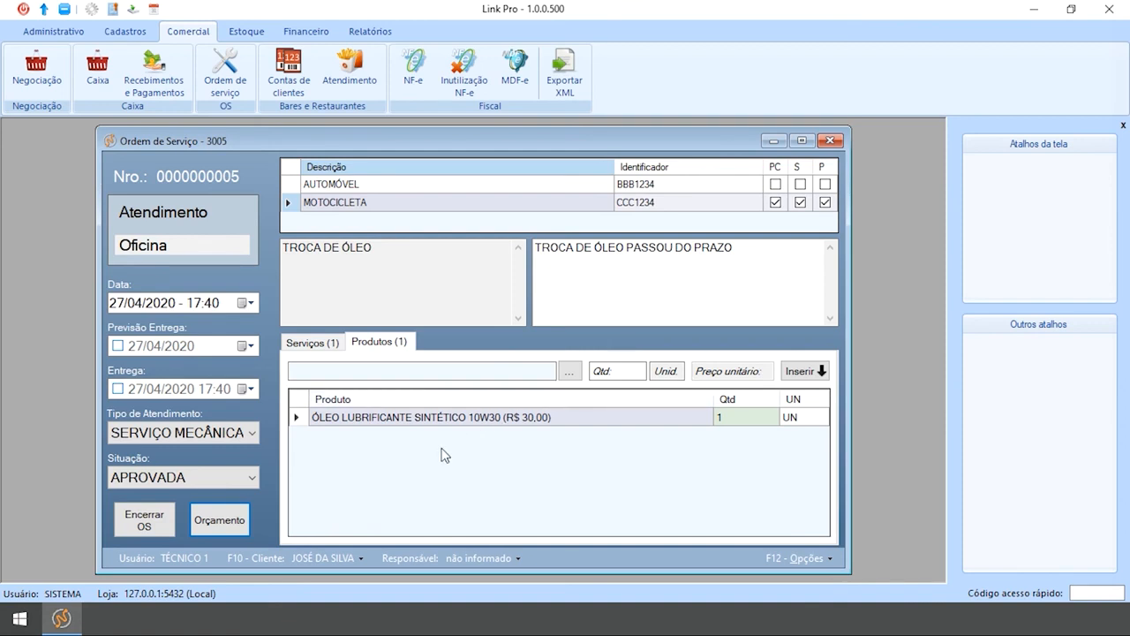
# Close the service order, dismiss the save confirmation, and view its printed report at full size before exiting it
pyautogui.click(145, 525)
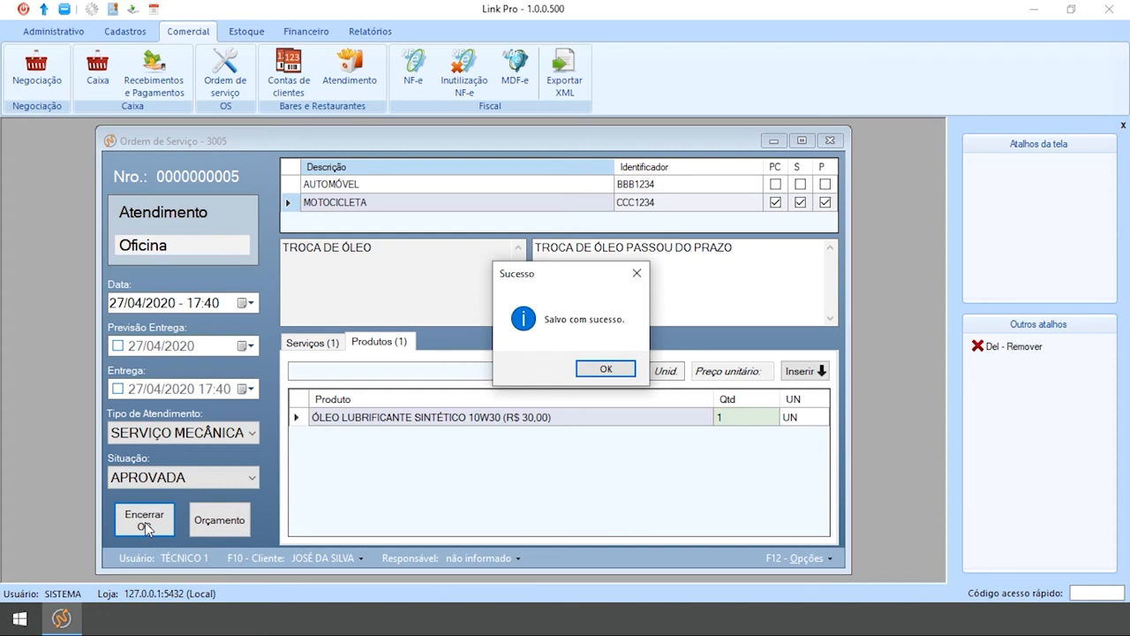
pyautogui.press('Return')
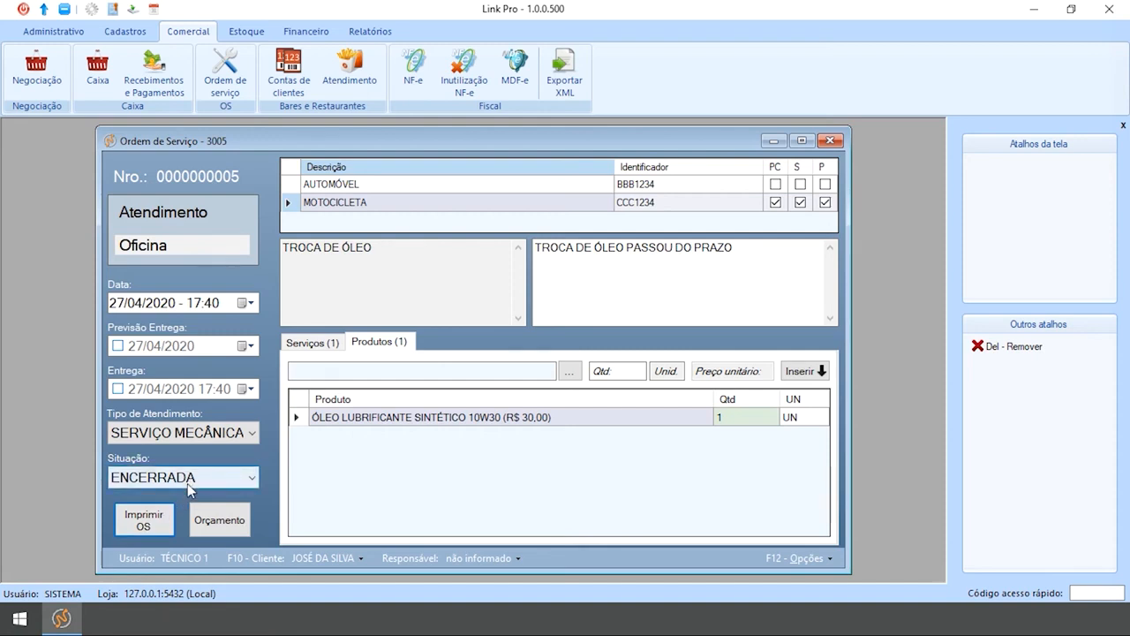
pyautogui.click(157, 519)
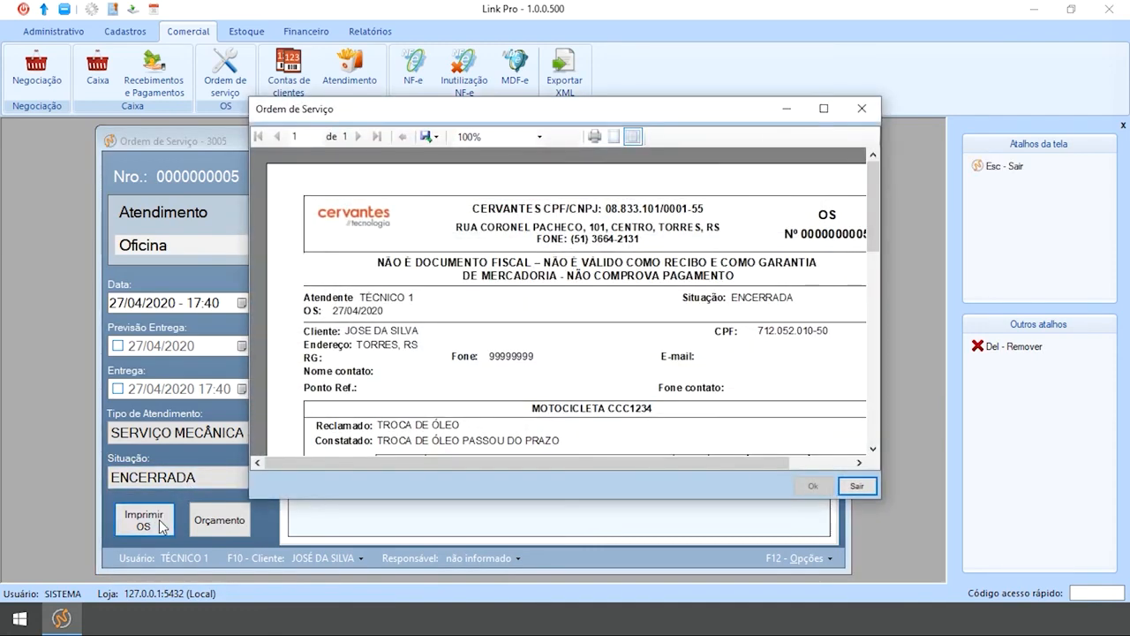
pyautogui.click(824, 108)
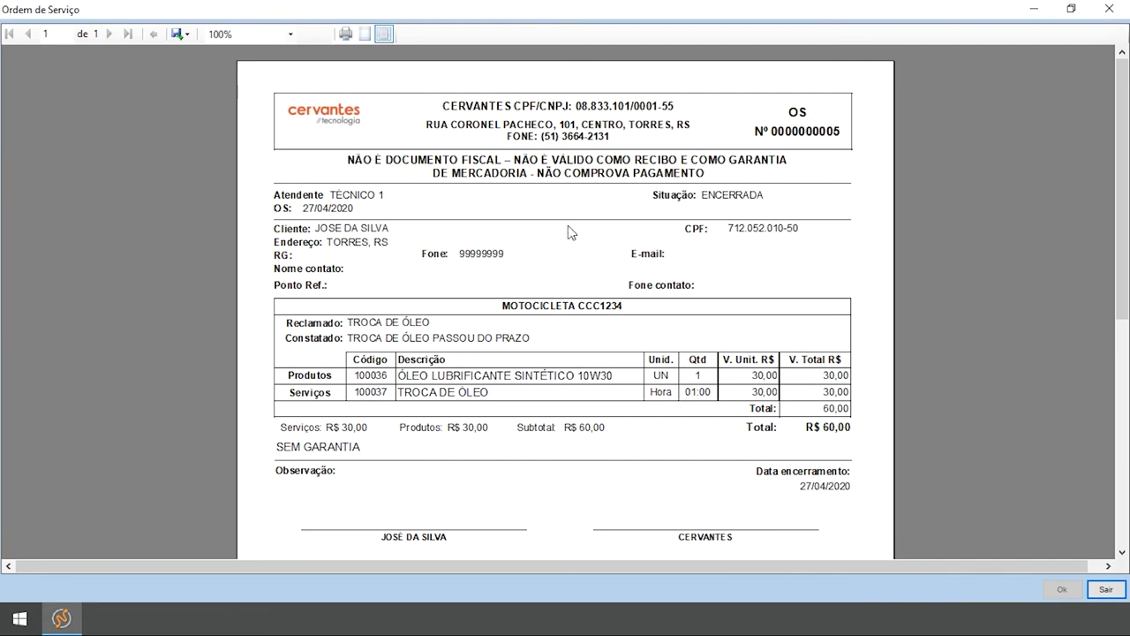
pyautogui.click(1110, 10)
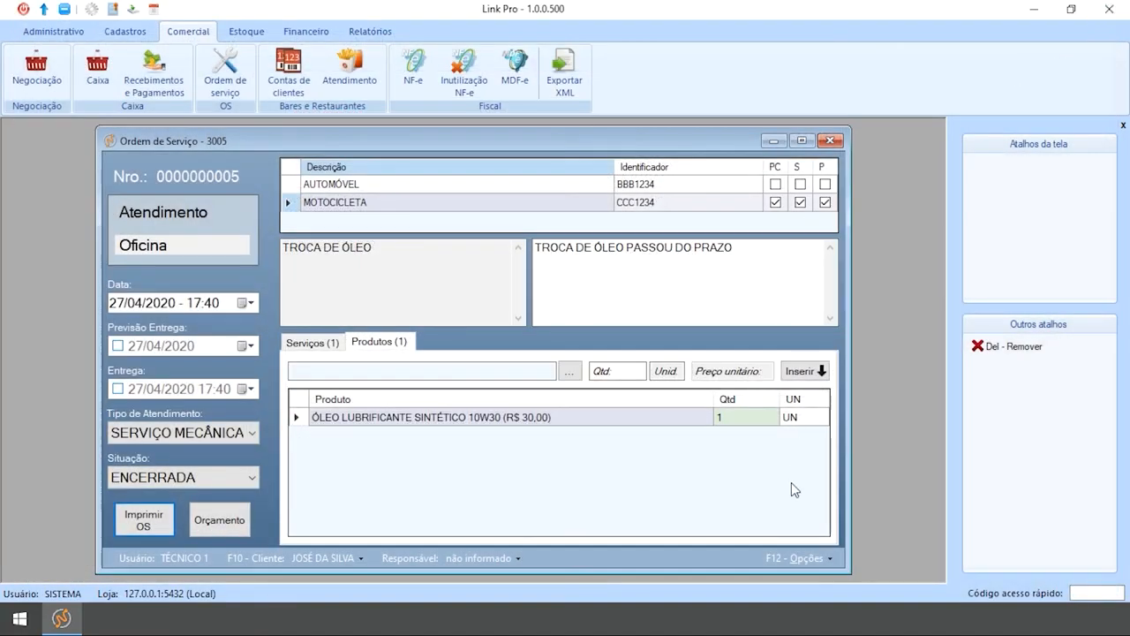
# Review the list of approved service orders and exit it without opening any
pyautogui.click(790, 557)
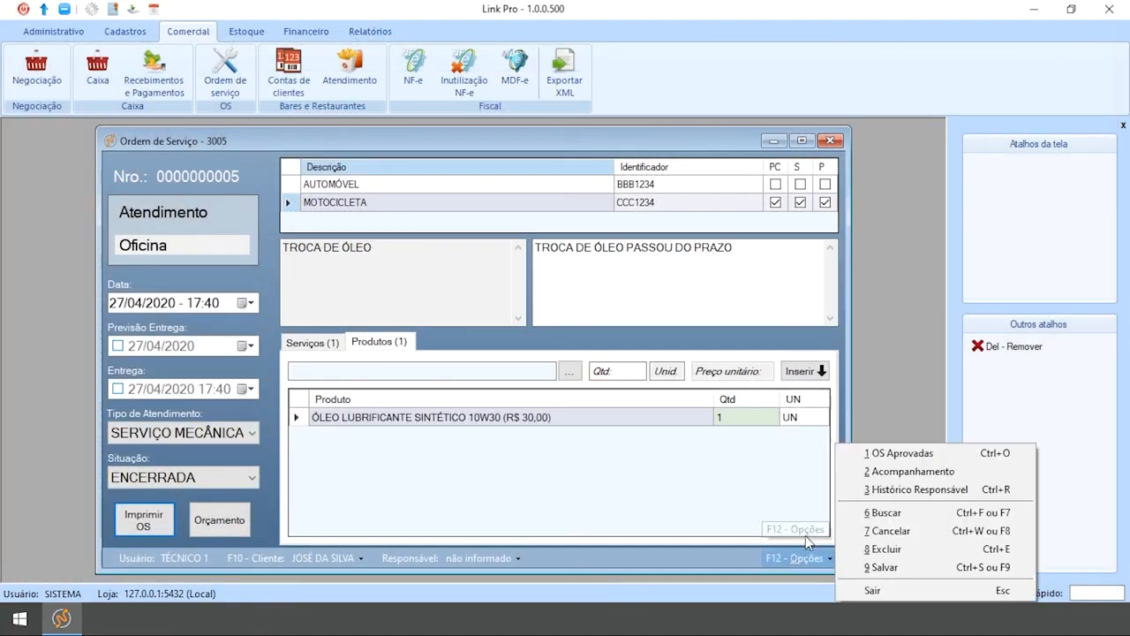
pyautogui.click(886, 453)
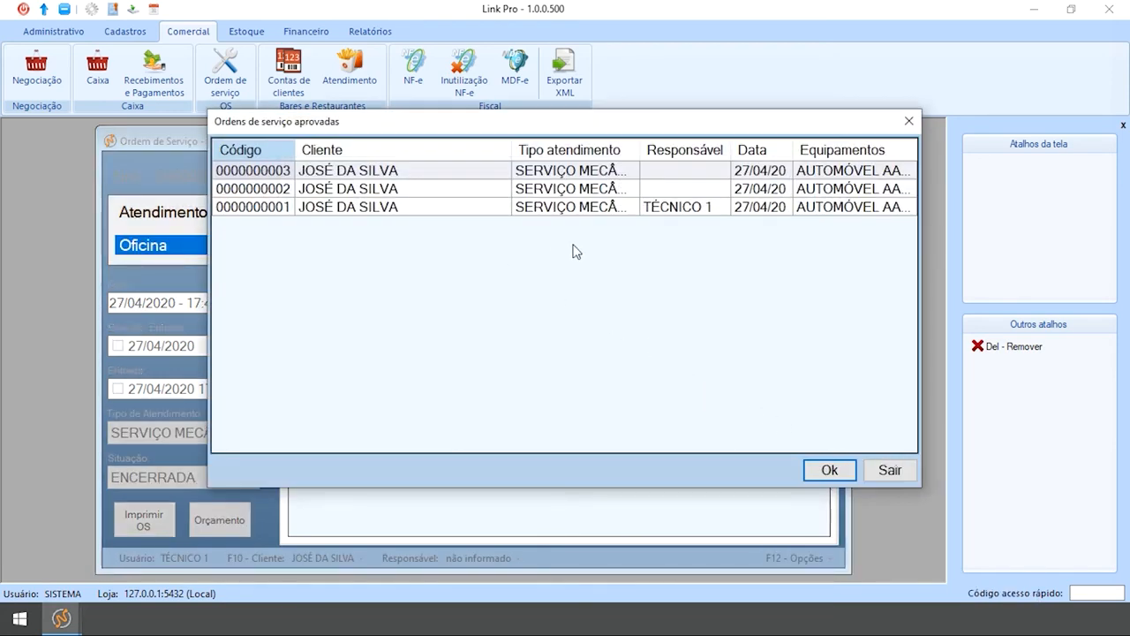
pyautogui.click(889, 469)
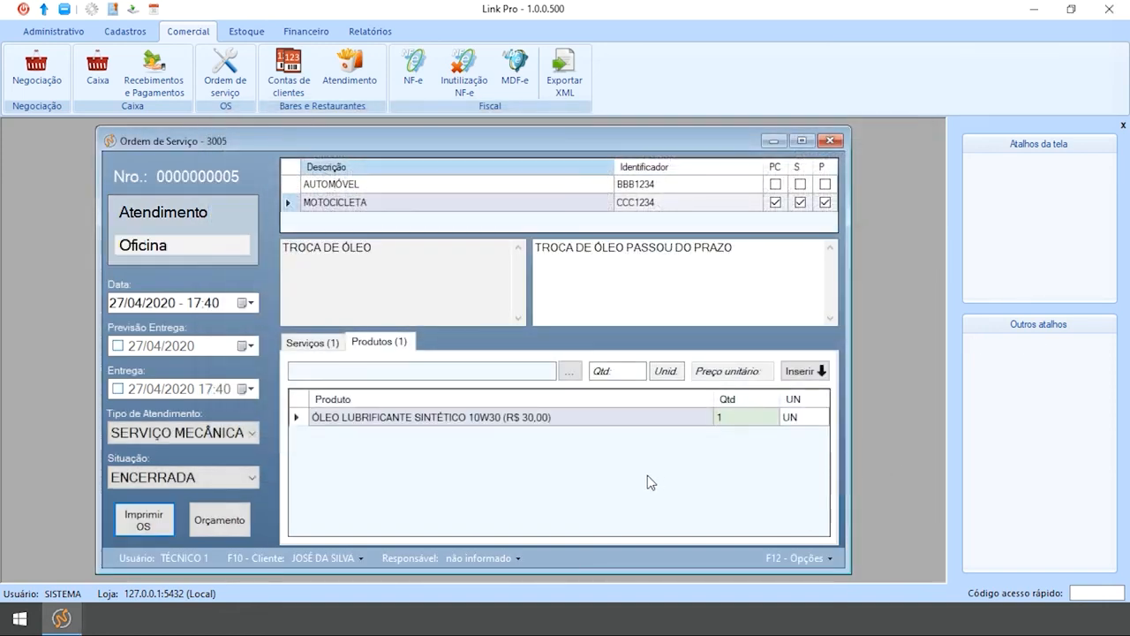
# Search all service orders with the Período filter turned off and load the most recent closed one
pyautogui.click(798, 558)
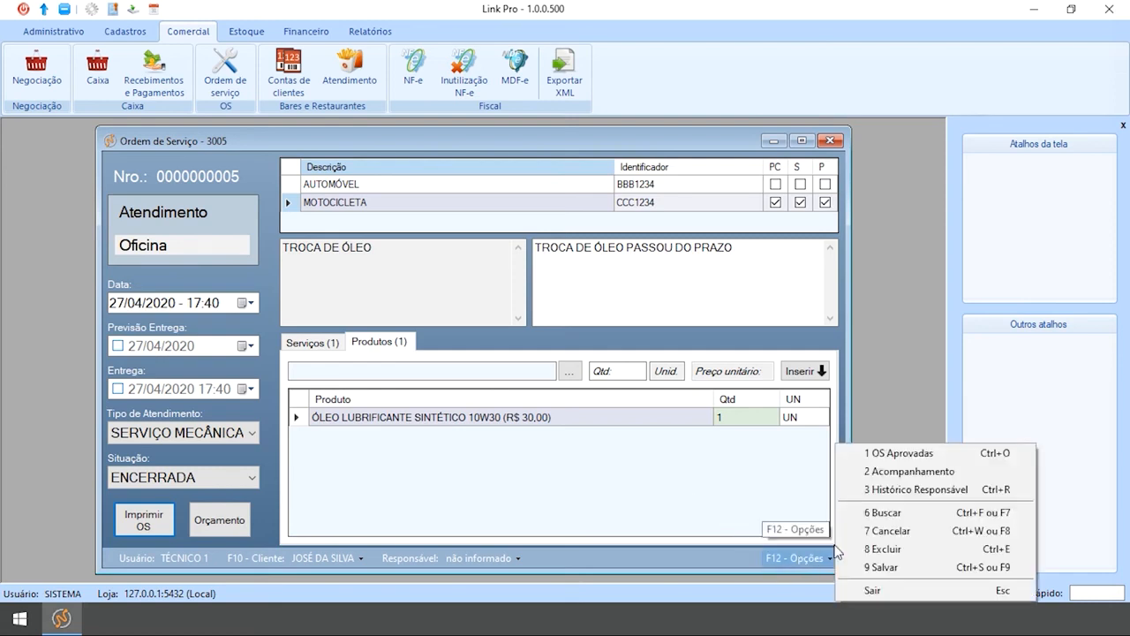
pyautogui.click(615, 474)
pyautogui.press('F7')
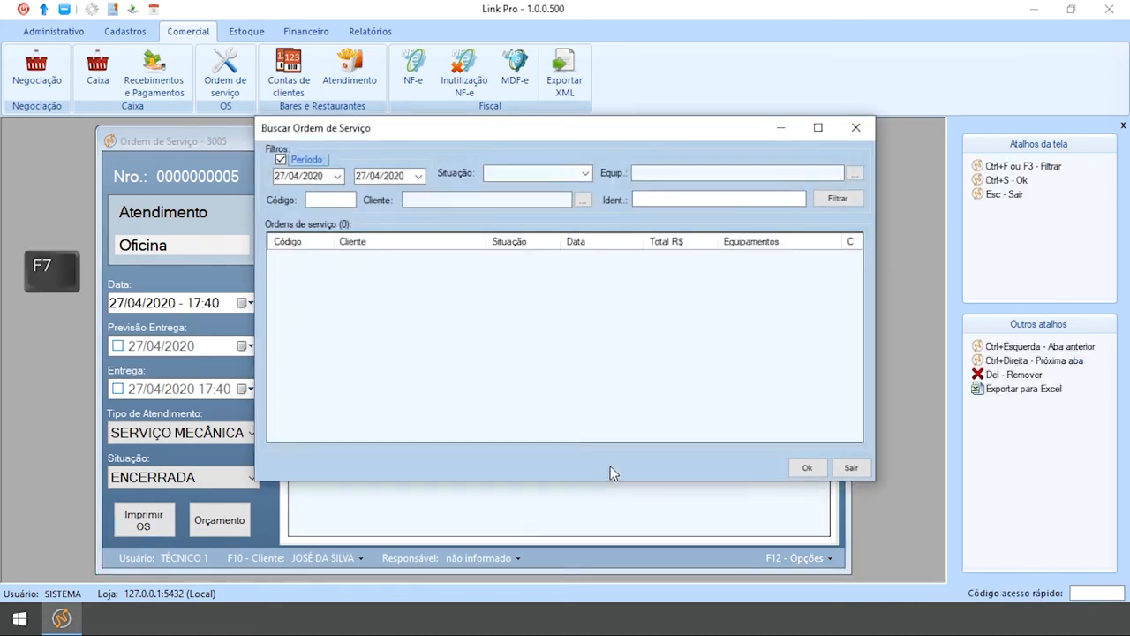
pyautogui.click(281, 160)
pyautogui.click(835, 200)
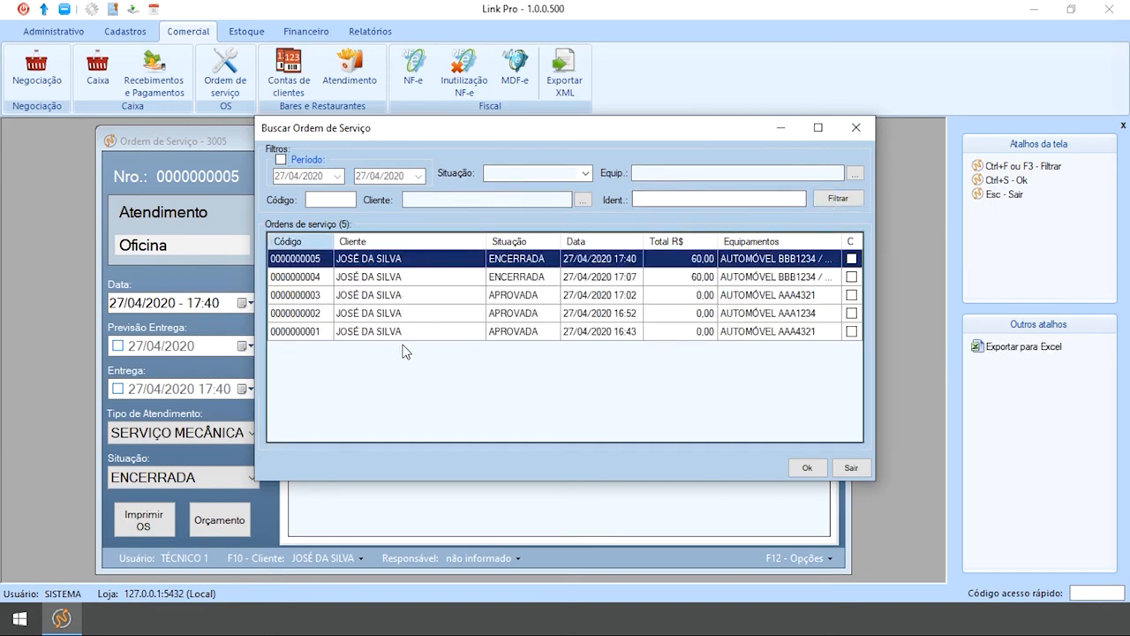
pyautogui.click(807, 468)
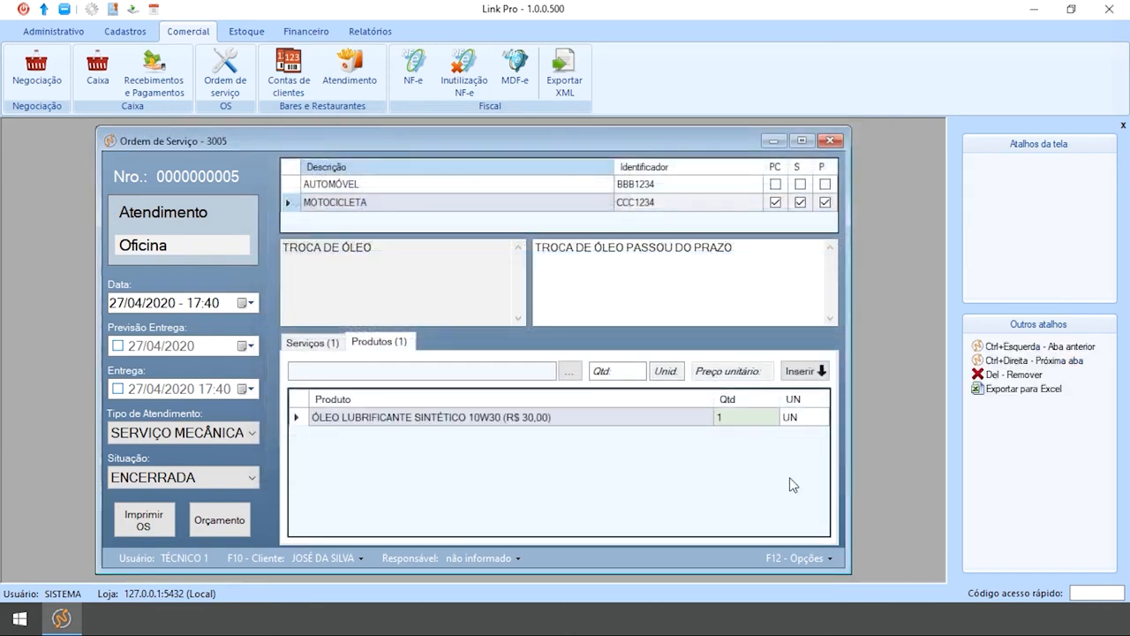
# Review the Acompanhamento list of customers and exit it
pyautogui.click(802, 554)
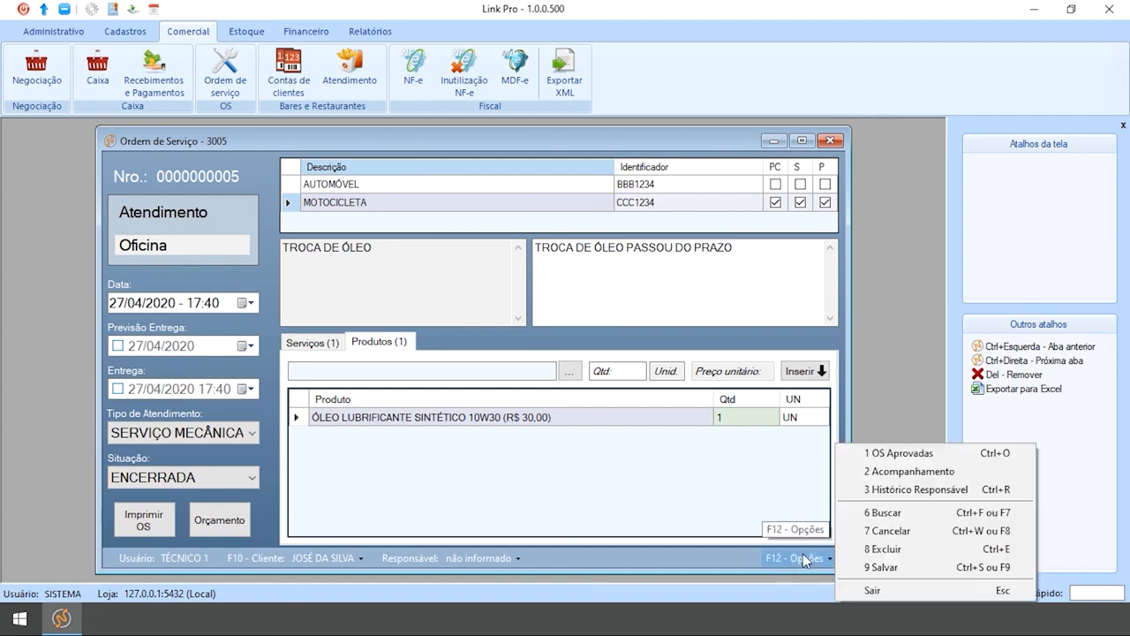
pyautogui.click(892, 474)
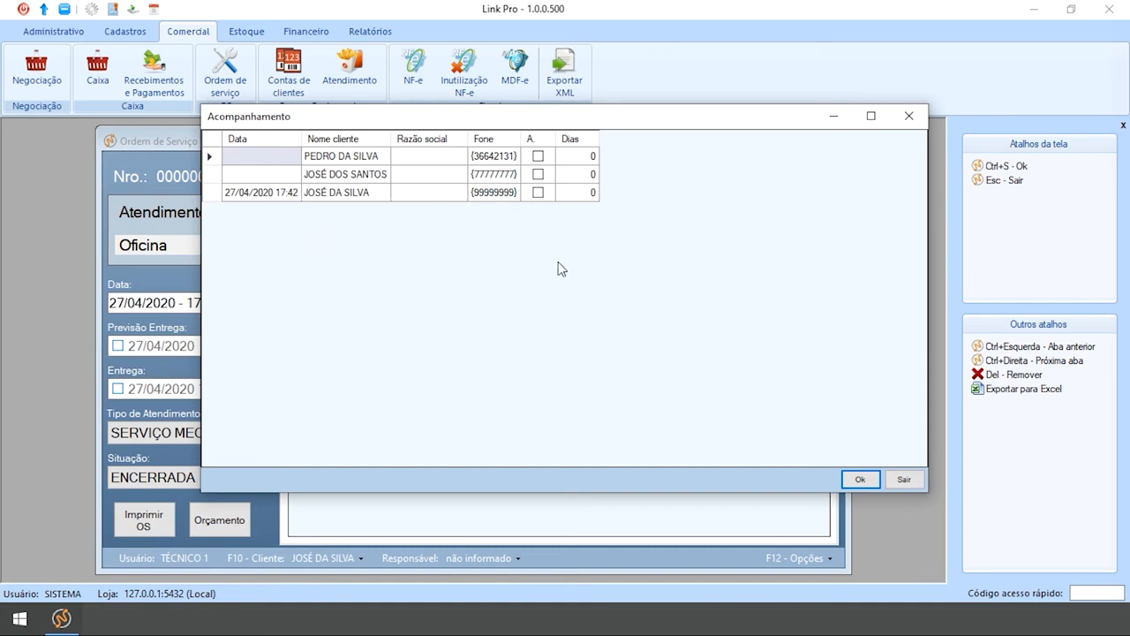
pyautogui.click(903, 479)
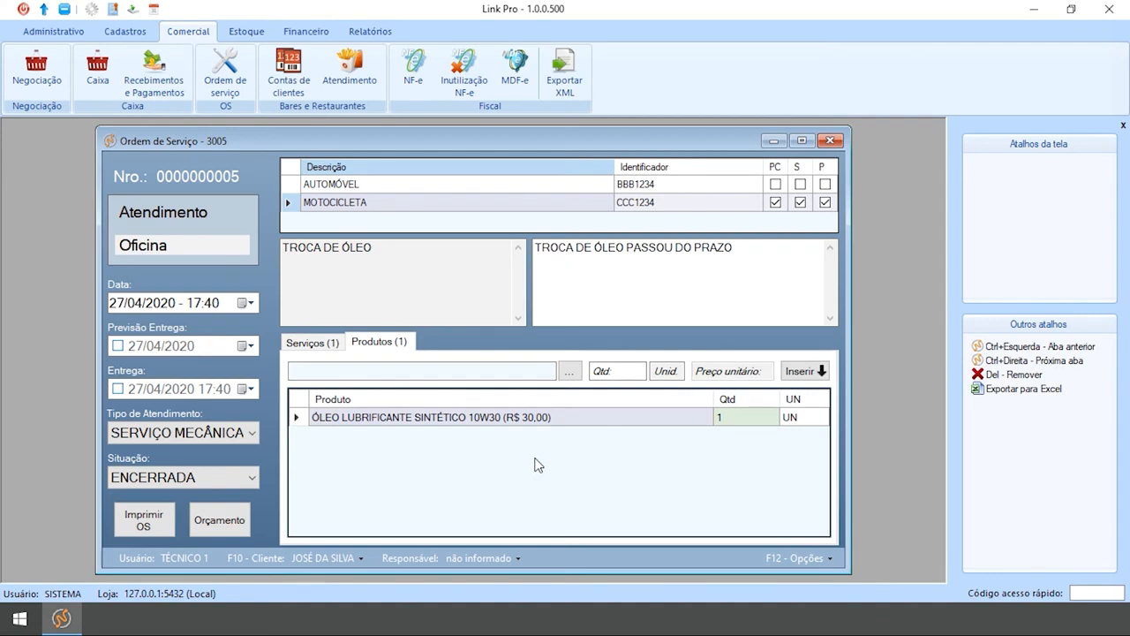
# Clear the form, load the approved order dated 27/04/2020 17:02 through the order search and delete it
pyautogui.press('F8')
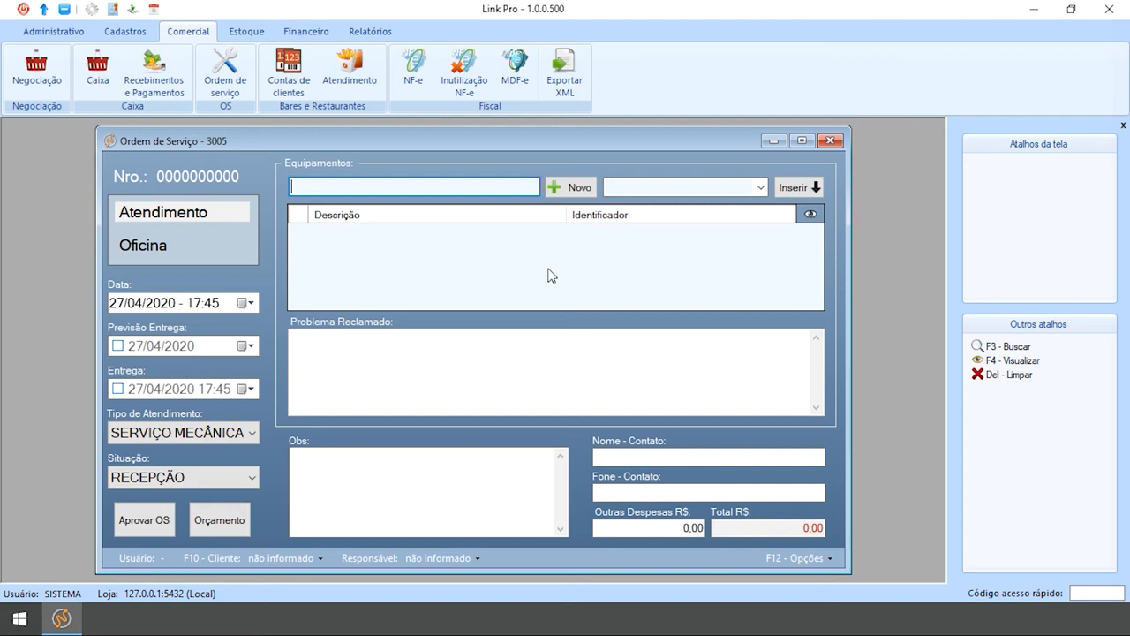
pyautogui.press('F7')
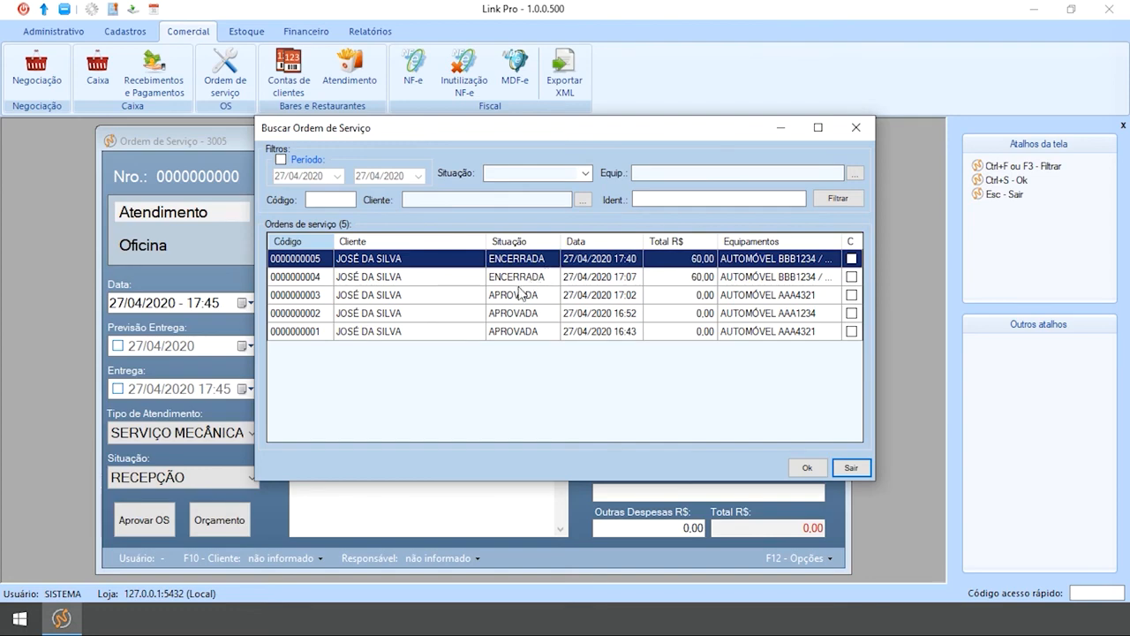
pyautogui.click(515, 296)
pyautogui.click(803, 469)
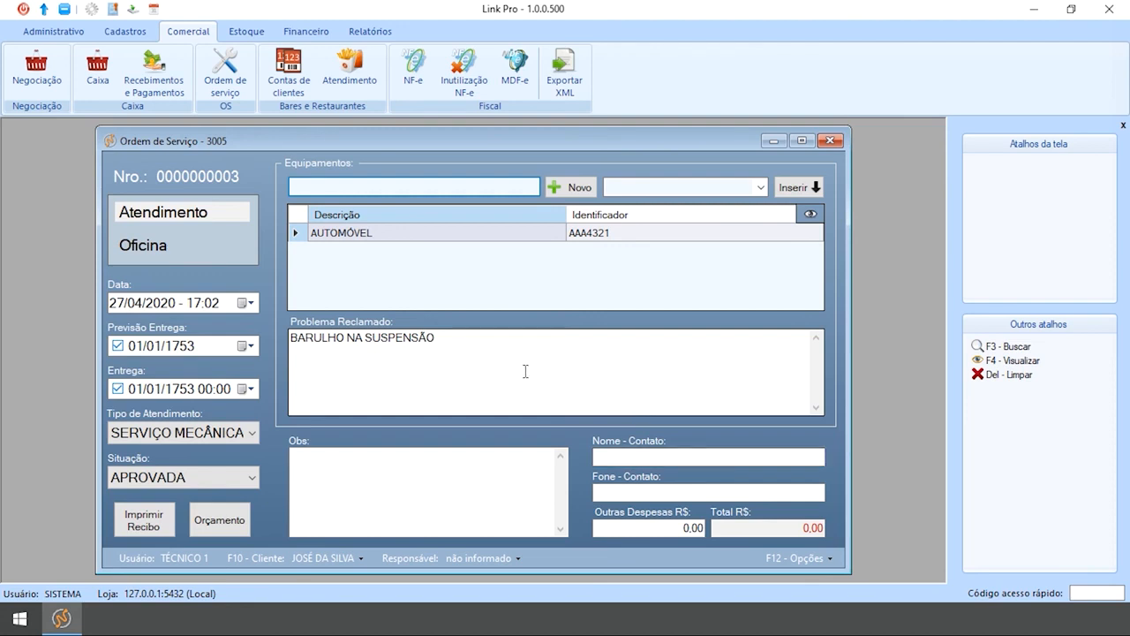
pyautogui.click(801, 563)
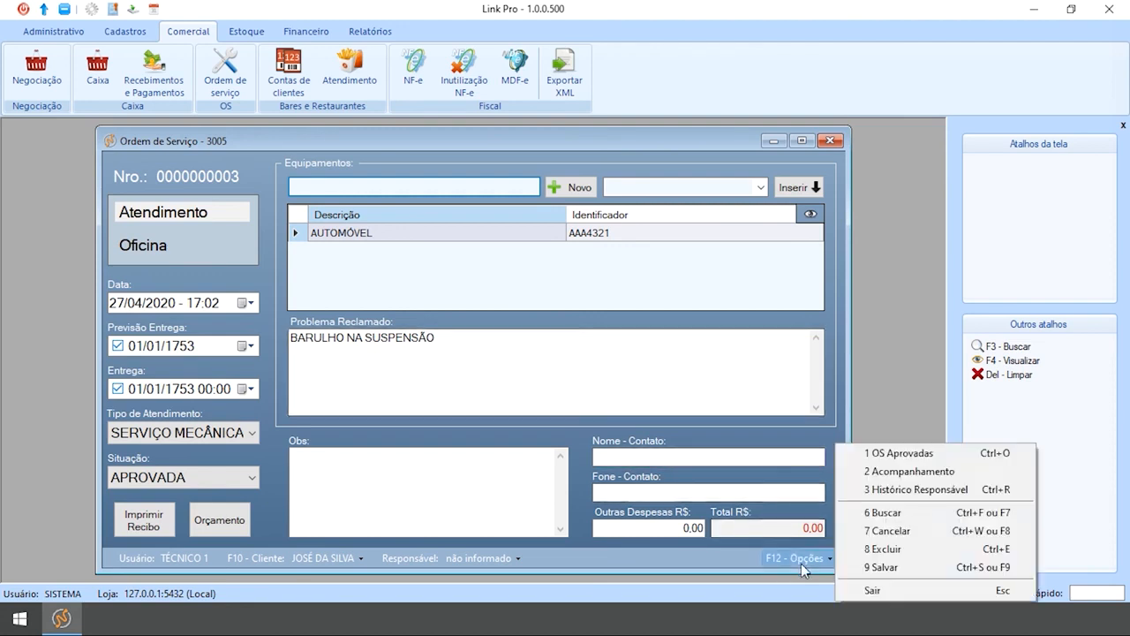
pyautogui.click(866, 549)
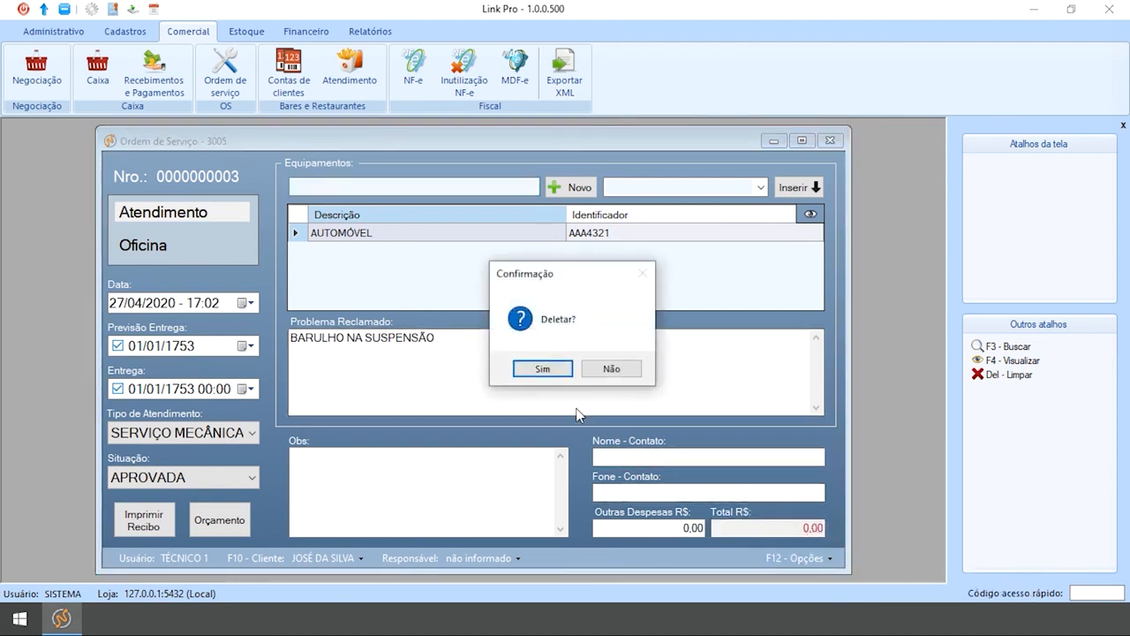
pyautogui.click(540, 370)
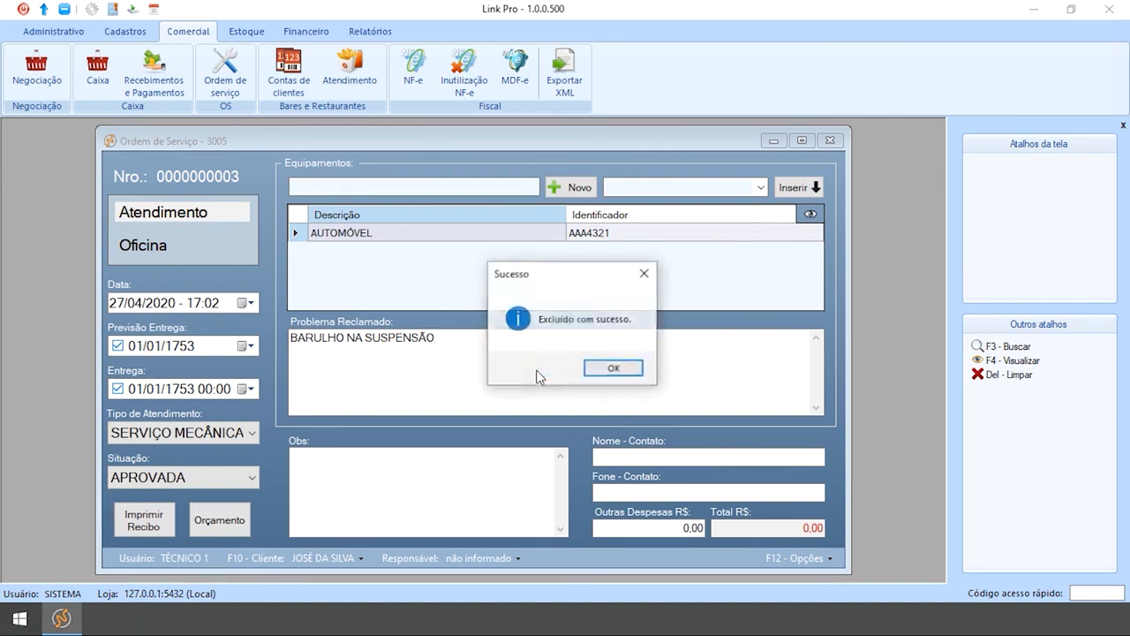
pyautogui.click(611, 369)
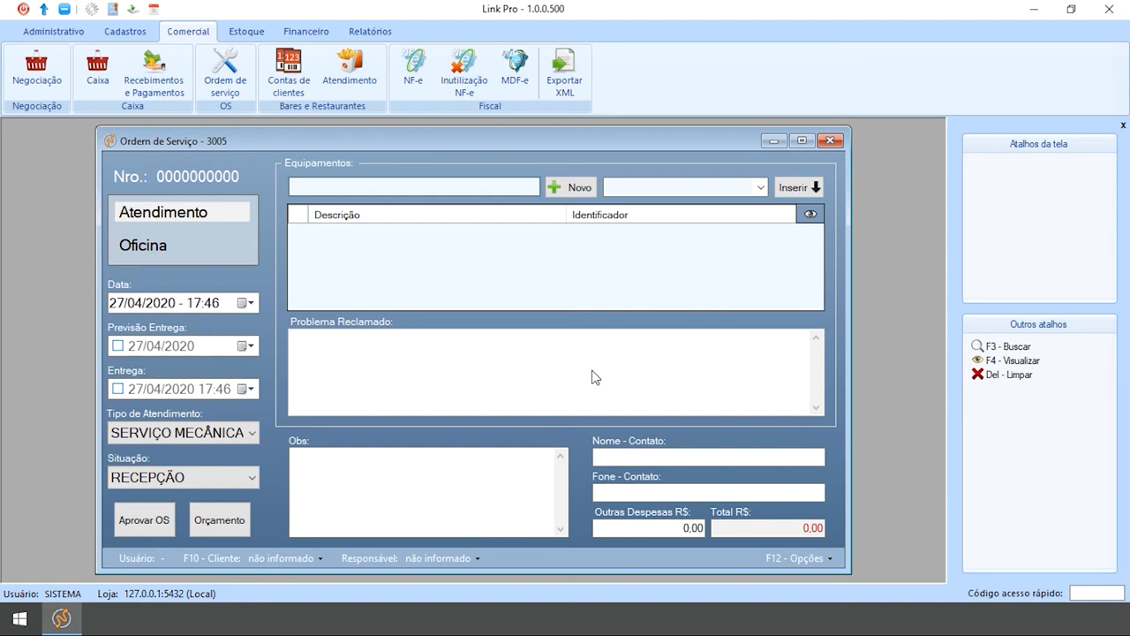
# Open the approved service order assigned to TÉCNICO 1 from the approved orders list
pyautogui.click(793, 558)
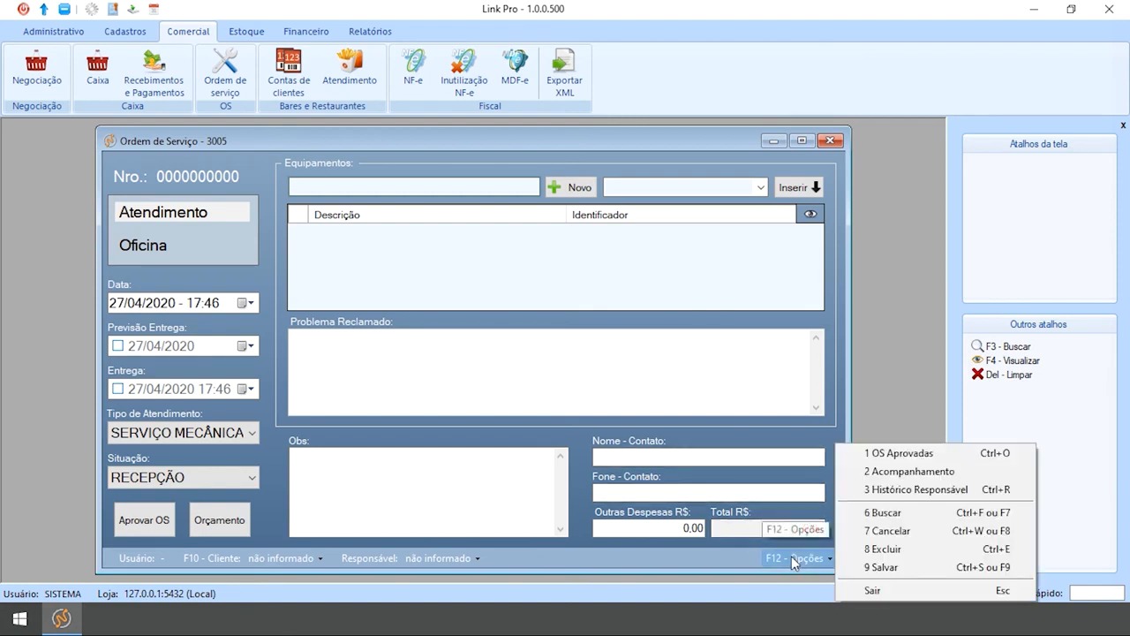
pyautogui.click(875, 455)
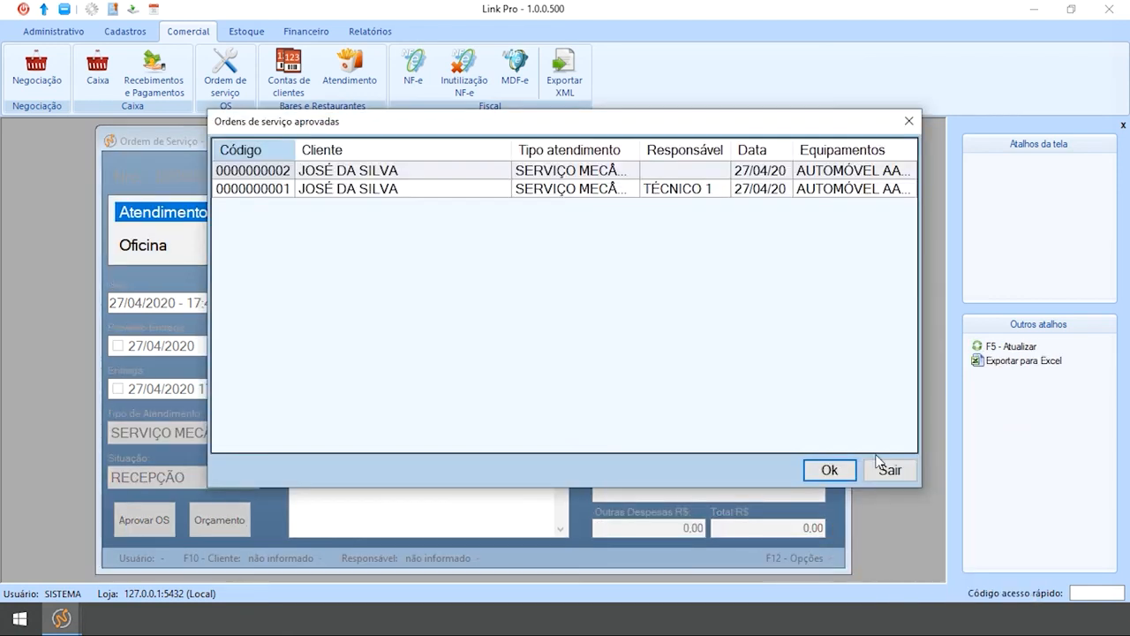
pyautogui.hotkey('ctrl', 'o')
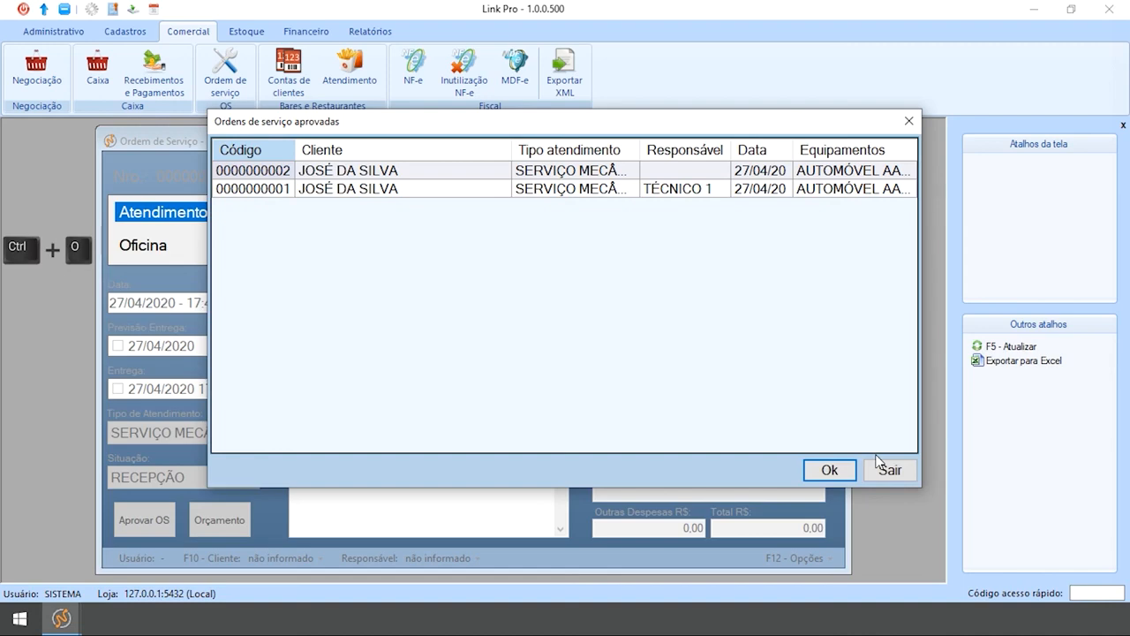
pyautogui.click(358, 196)
pyautogui.click(826, 472)
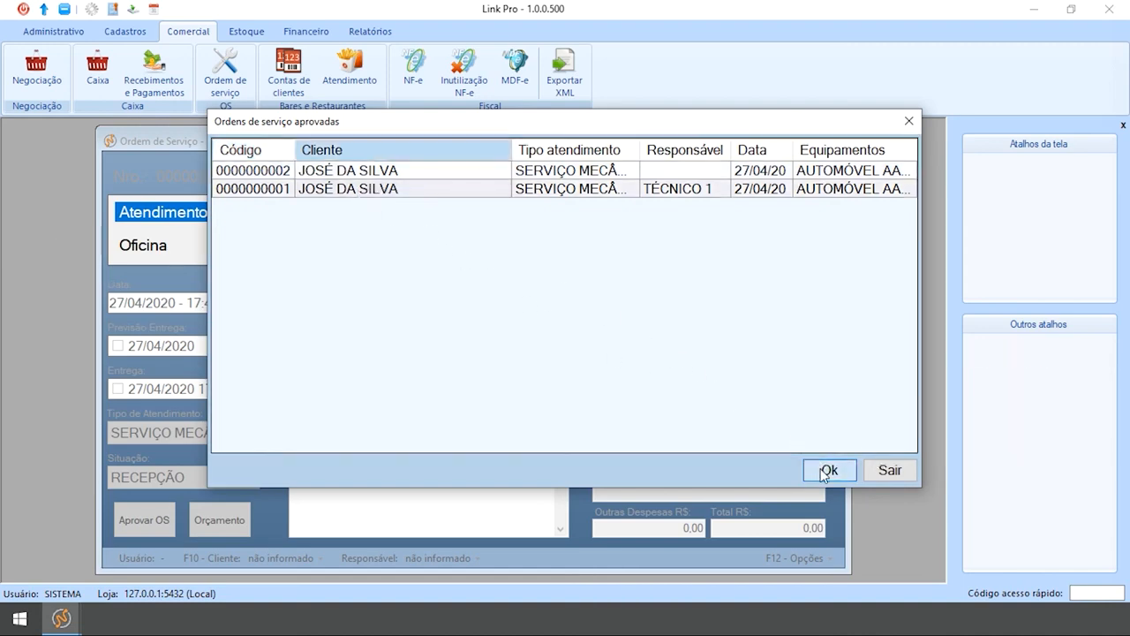
# Change the order's Responsável to TÉCNICO 2 and save the order
pyautogui.click(495, 558)
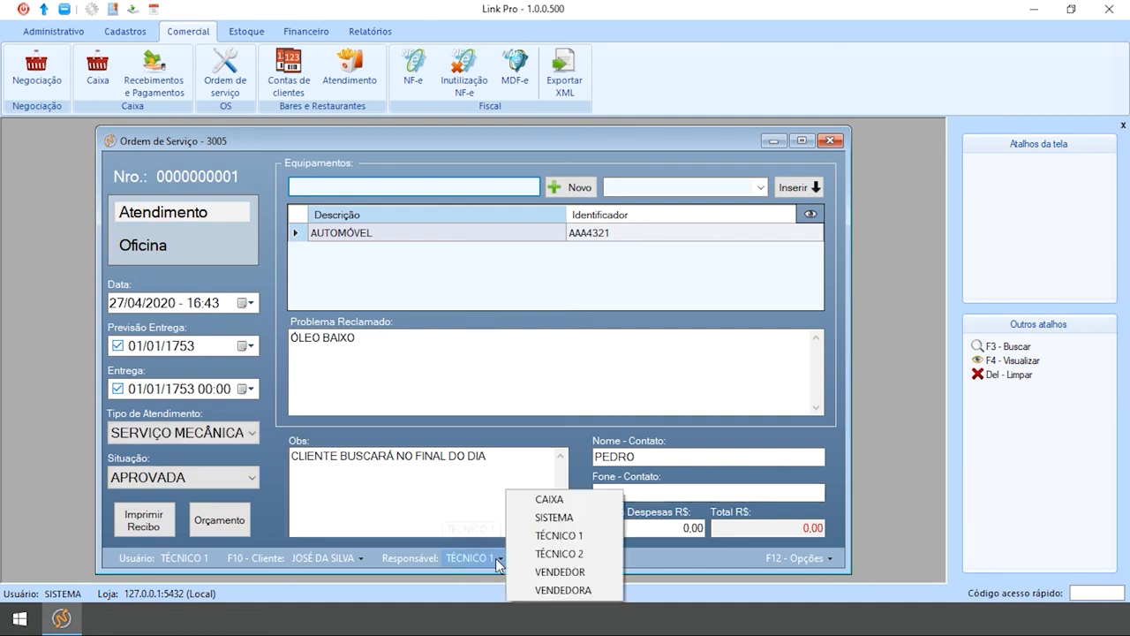
pyautogui.click(557, 553)
pyautogui.press('F9')
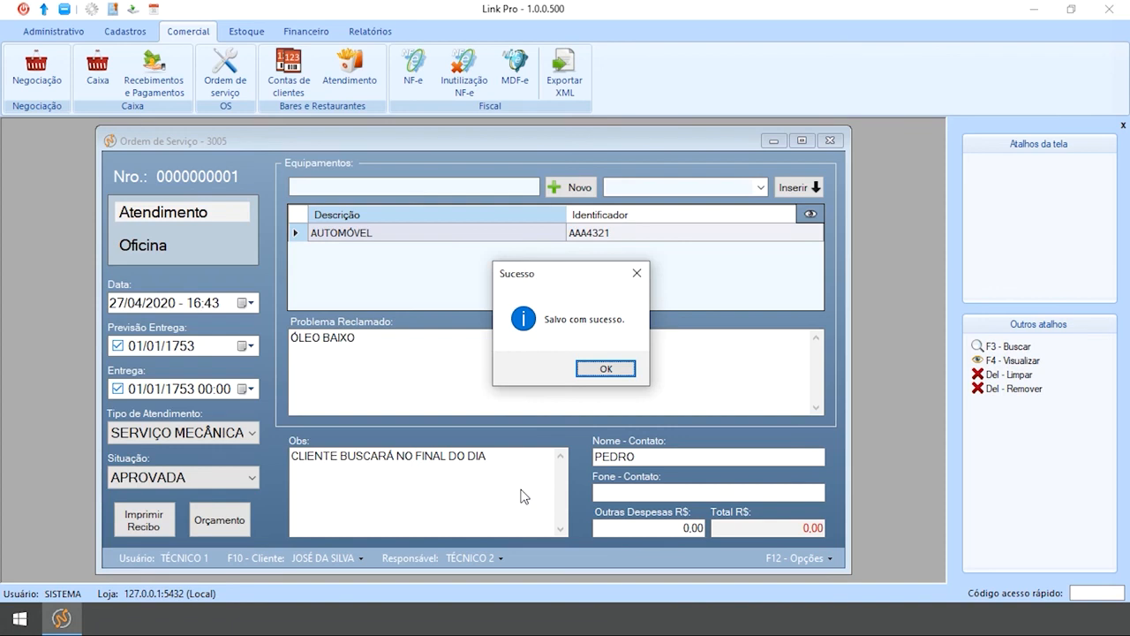
pyautogui.press('Return')
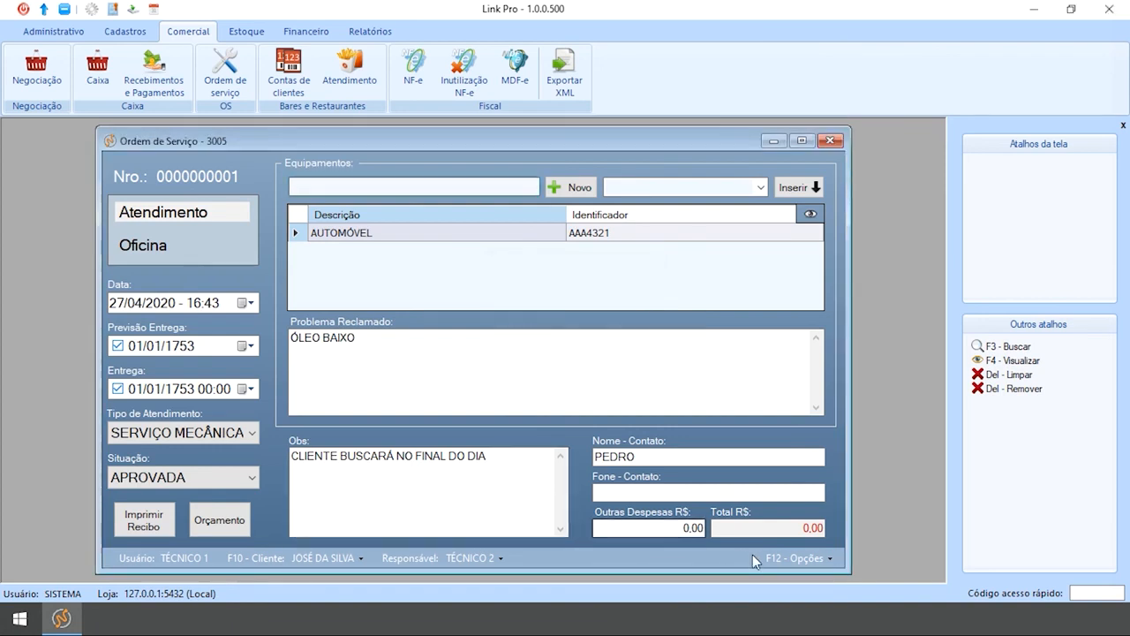
# Review the order's Histórico Responsável for changes of responsible technician and close it
pyautogui.click(781, 560)
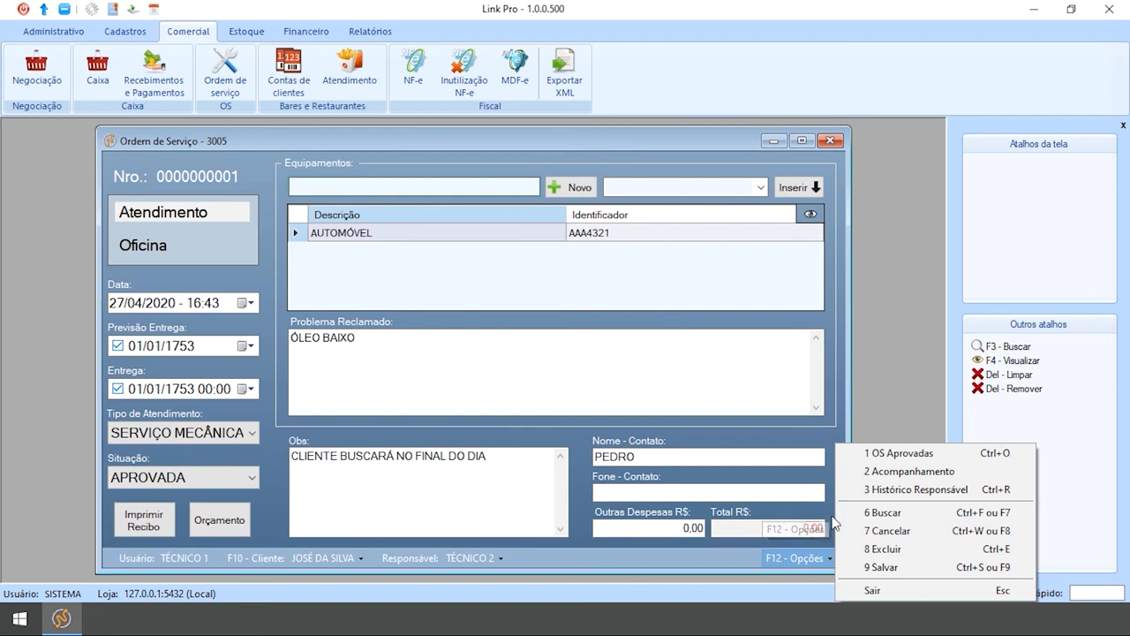
pyautogui.click(870, 496)
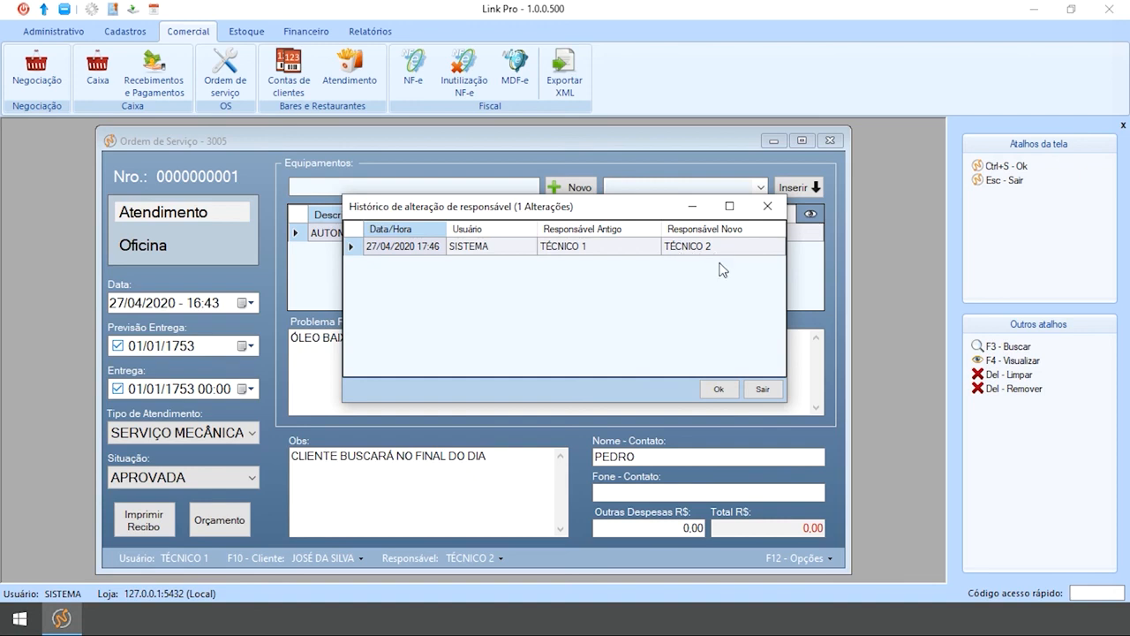
pyautogui.click(721, 389)
pyautogui.click(755, 391)
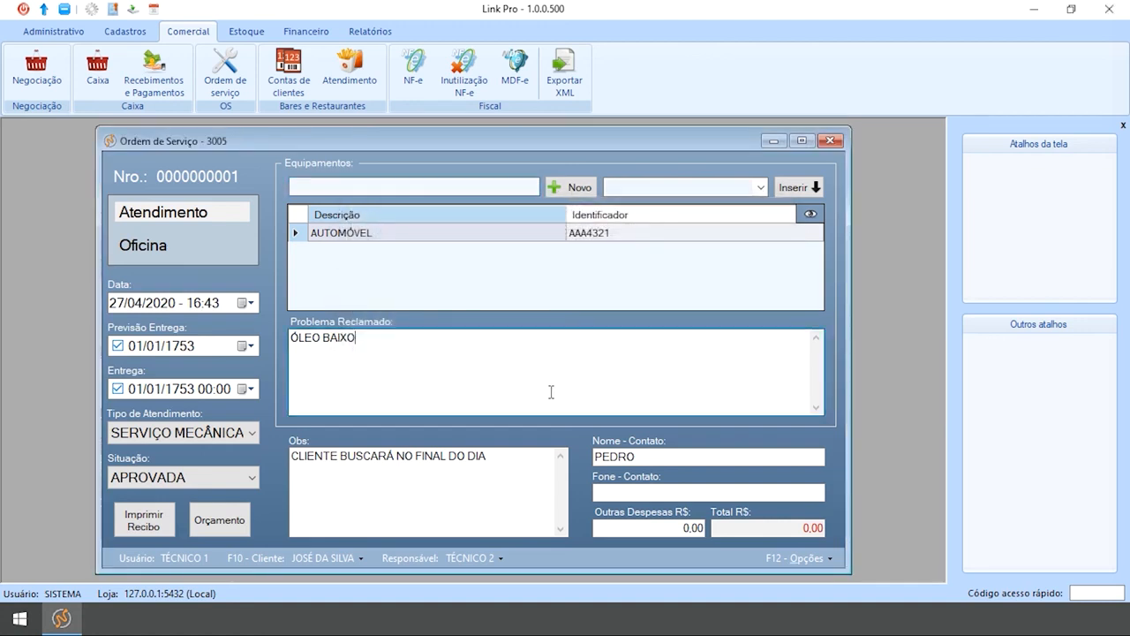
# Add the equipment MOTOCICLETA with identifier CCC1234 to the service order
pyautogui.click(519, 187)
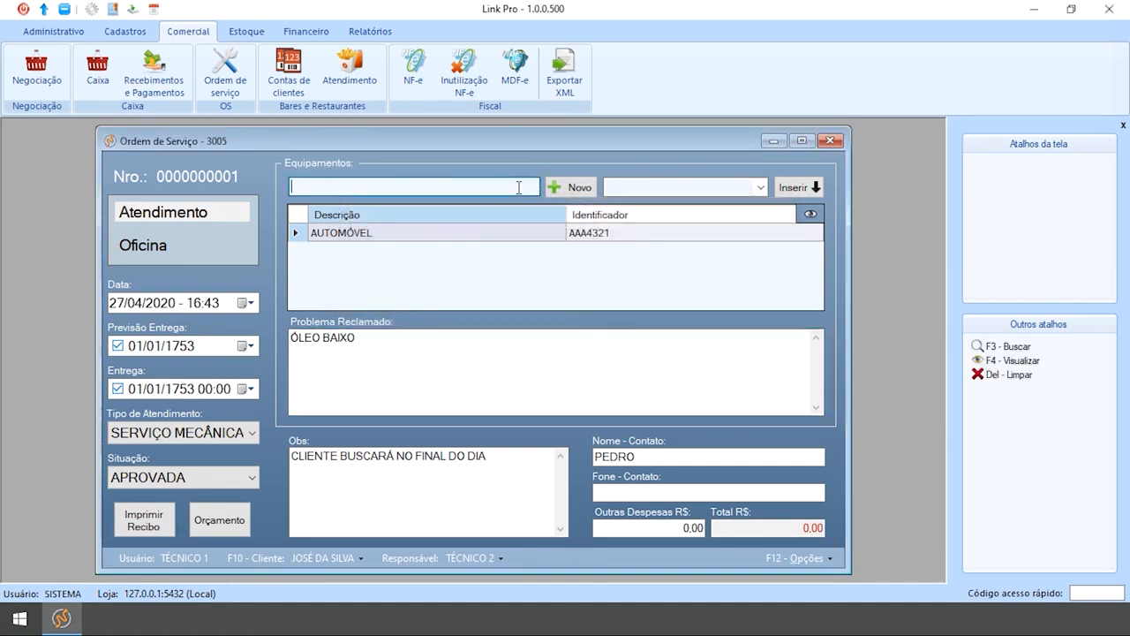
pyautogui.press('F3')
pyautogui.doubleClick(504, 293)
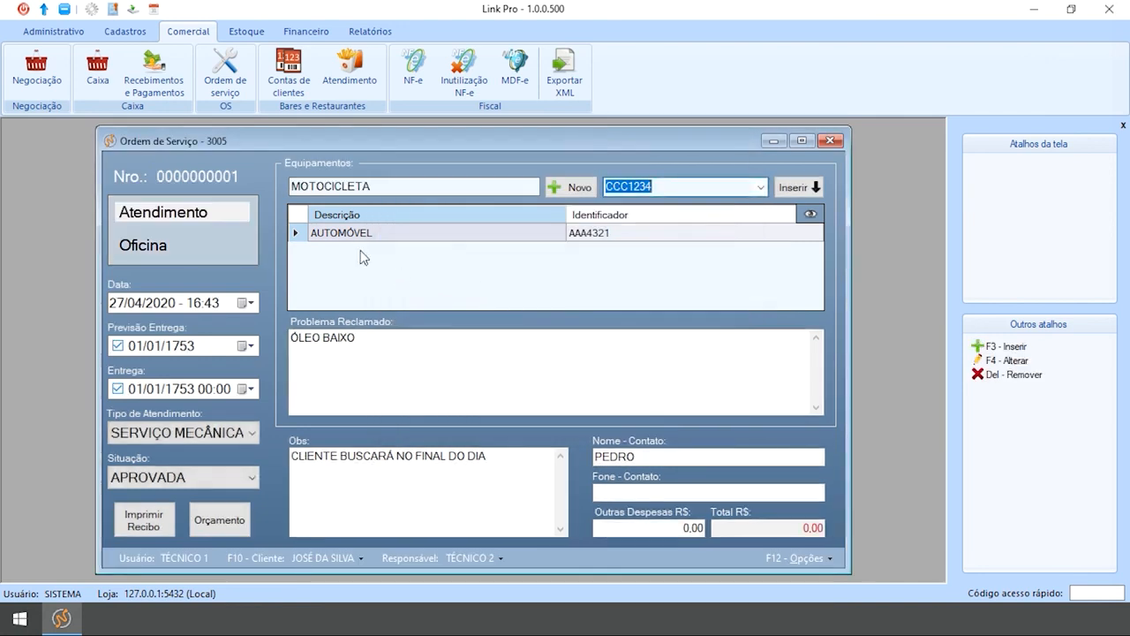
pyautogui.click(792, 188)
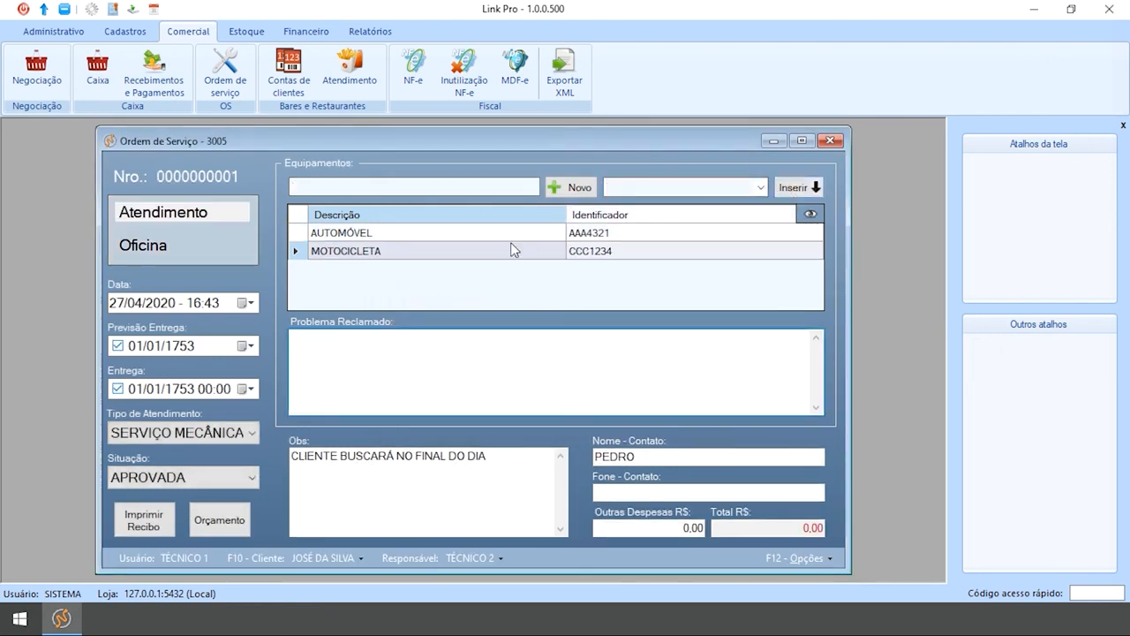
# Enter SUSPENSÃO as the Problema Reclamado for the MOTOCICLETA in the service order
pyautogui.click(402, 236)
pyautogui.click(370, 254)
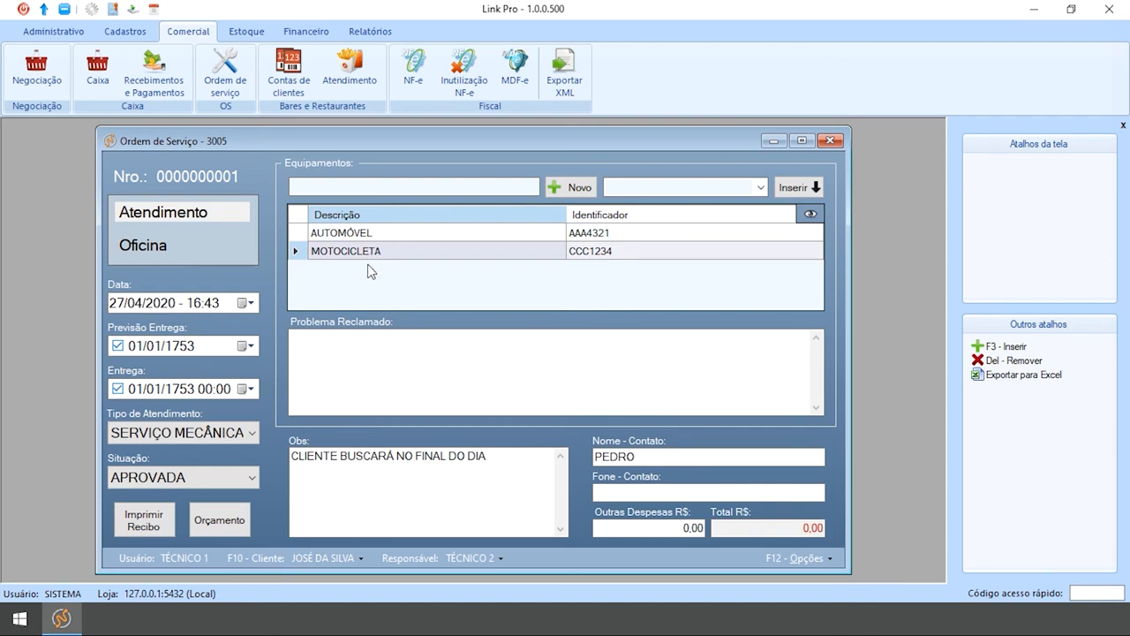
pyautogui.click(360, 351)
pyautogui.write('SUSPENSÃO')
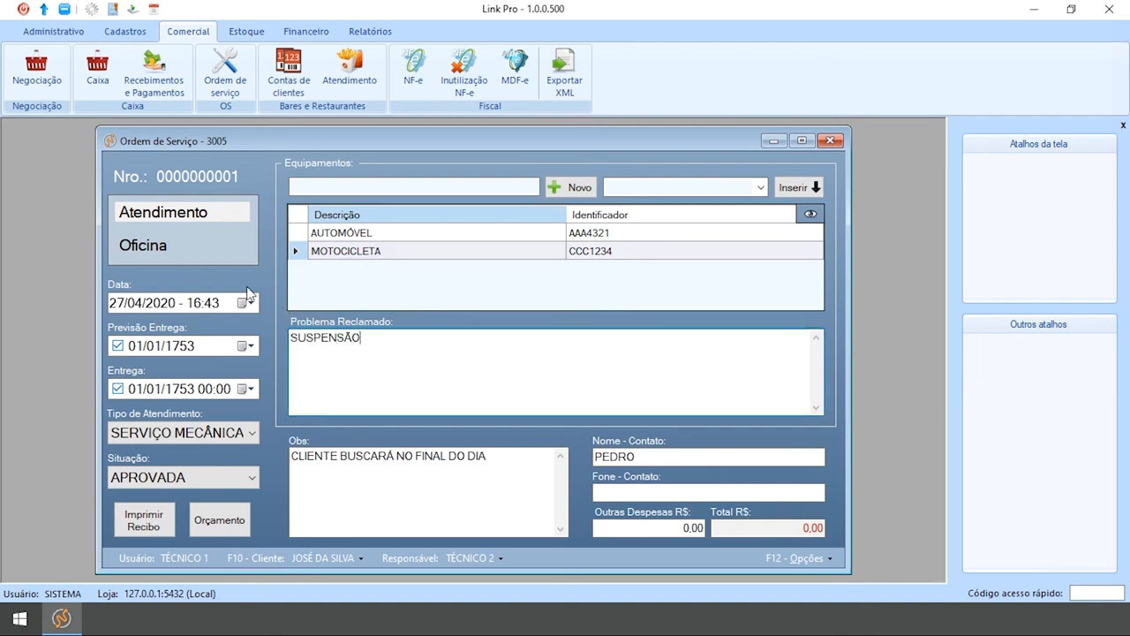
# In the Oficina section, add the service MÃO DE OBRA (01:00 Hora) to the AUTOMÓVEL with TÉCNICO 1 as technician
pyautogui.click(187, 247)
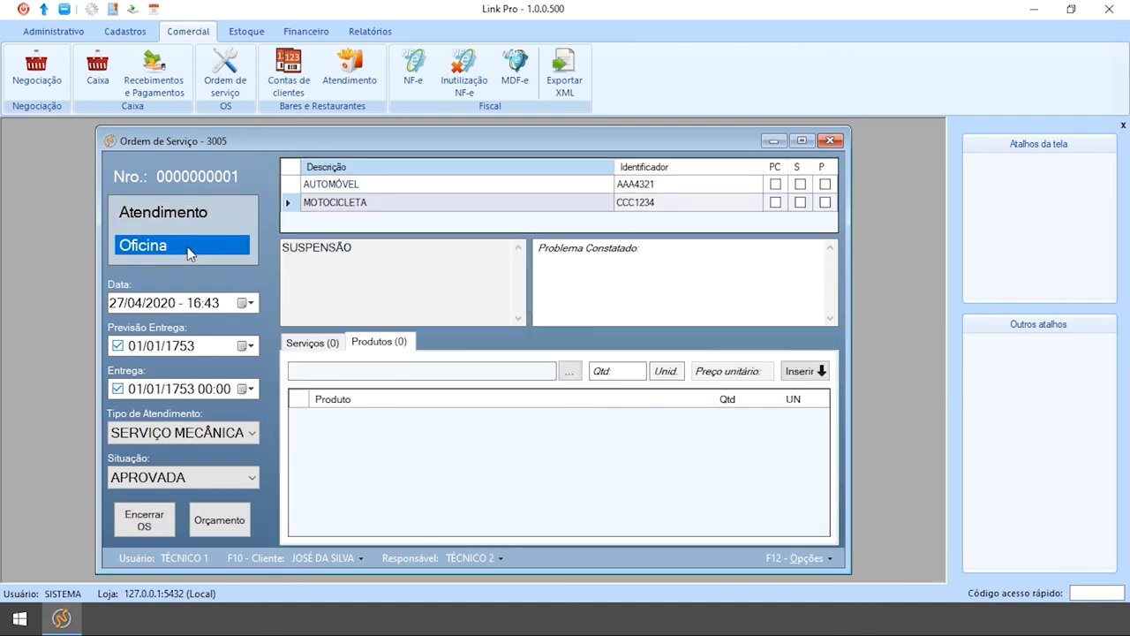
pyautogui.click(373, 183)
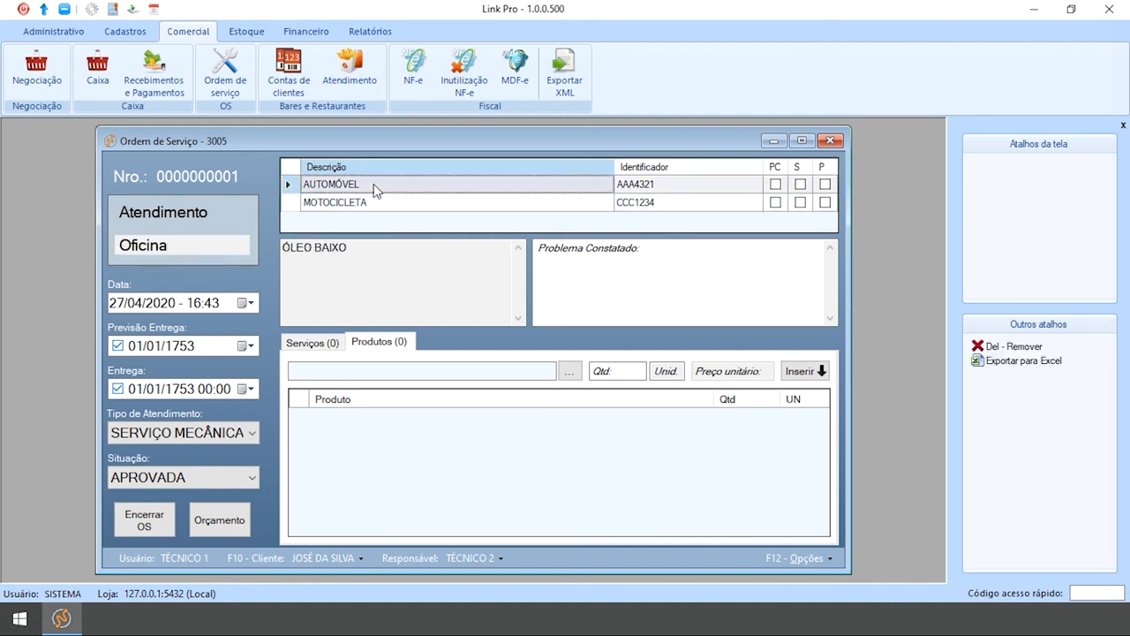
pyautogui.click(331, 342)
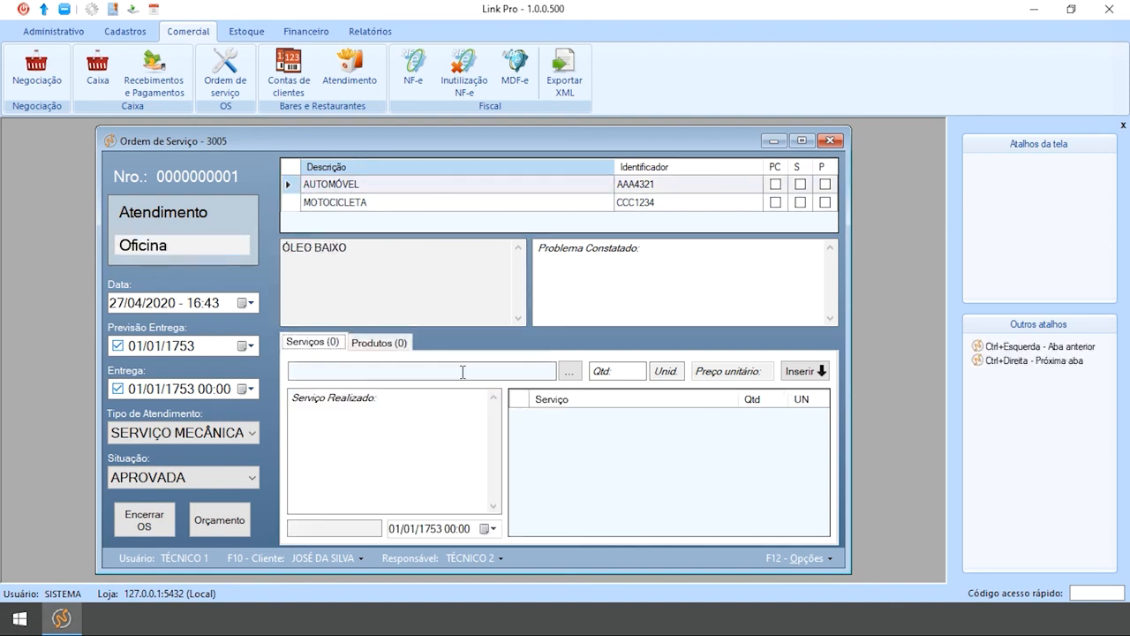
pyautogui.click(570, 371)
pyautogui.doubleClick(495, 260)
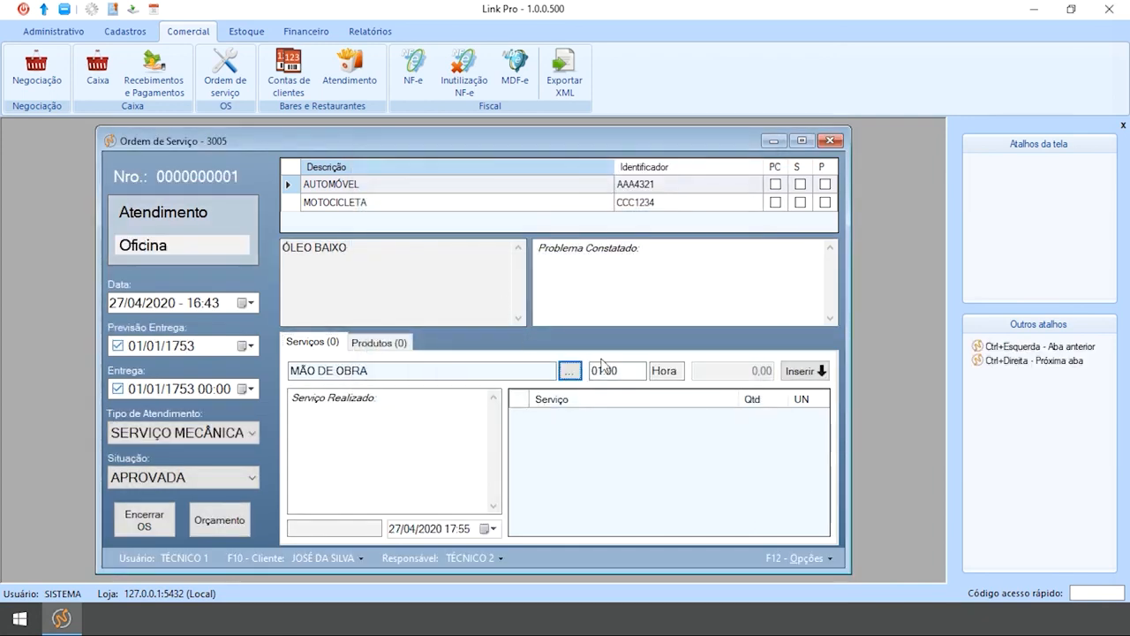
pyautogui.click(799, 371)
pyautogui.doubleClick(505, 291)
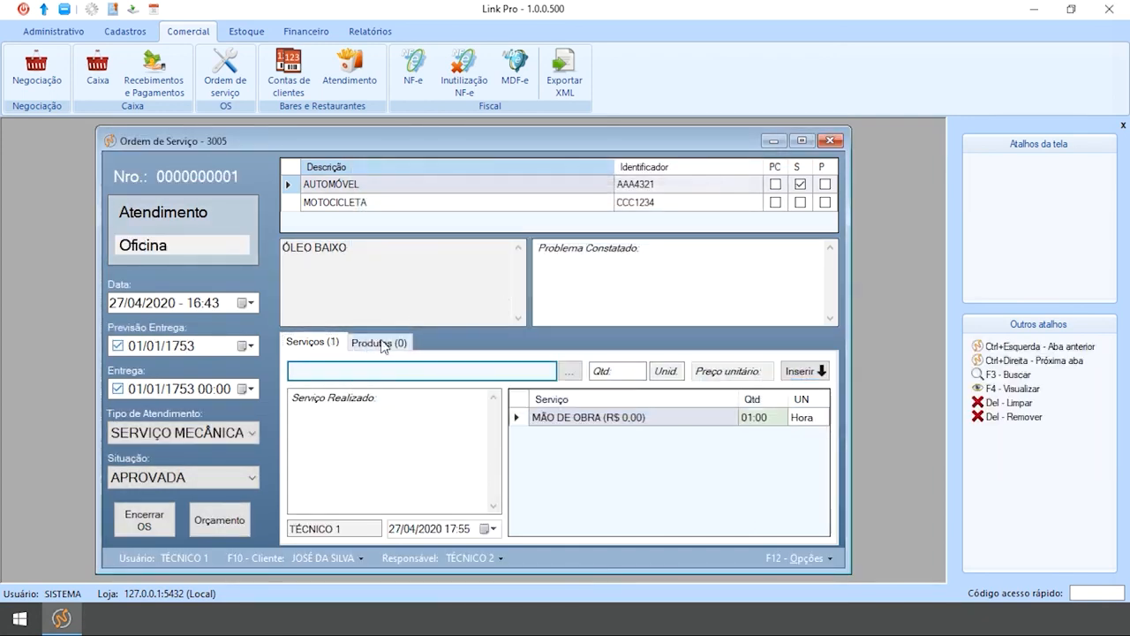
# Add one unit of the product ÓLEO LUBRIFICANTE SINTÉTICO 10W30 to the AUTOMÓVEL
pyautogui.click(382, 343)
pyautogui.click(569, 371)
pyautogui.doubleClick(502, 262)
pyautogui.click(798, 371)
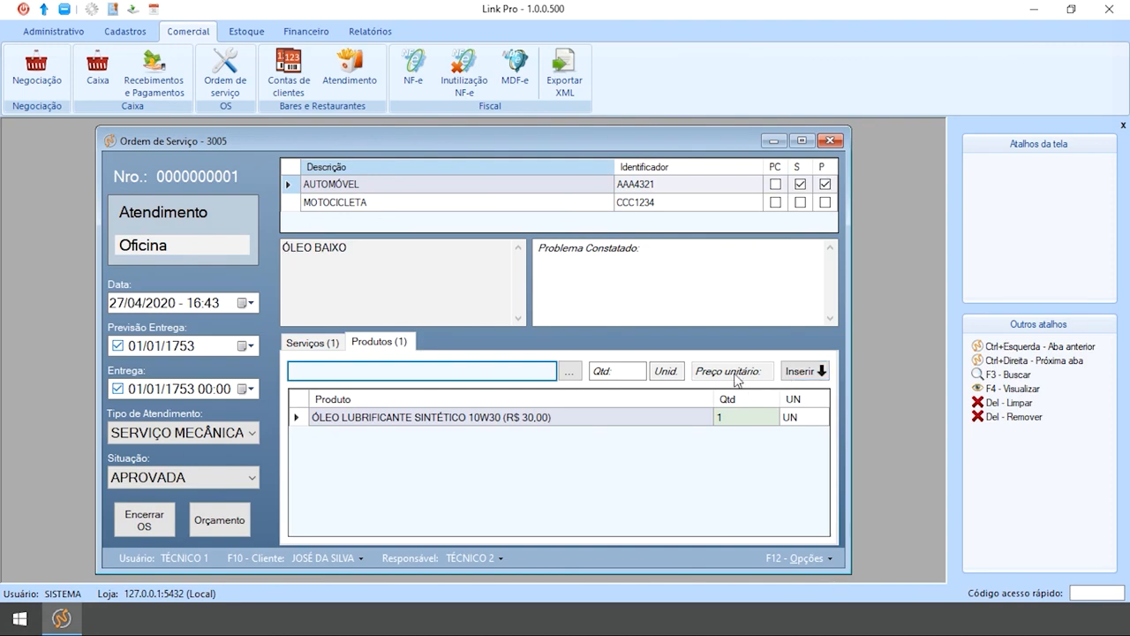
# Choose the service MÃO DE OBRA (01:00 Hora) for the MOTOCICLETA
pyautogui.click(358, 204)
pyautogui.click(320, 344)
pyautogui.click(569, 371)
pyautogui.doubleClick(494, 262)
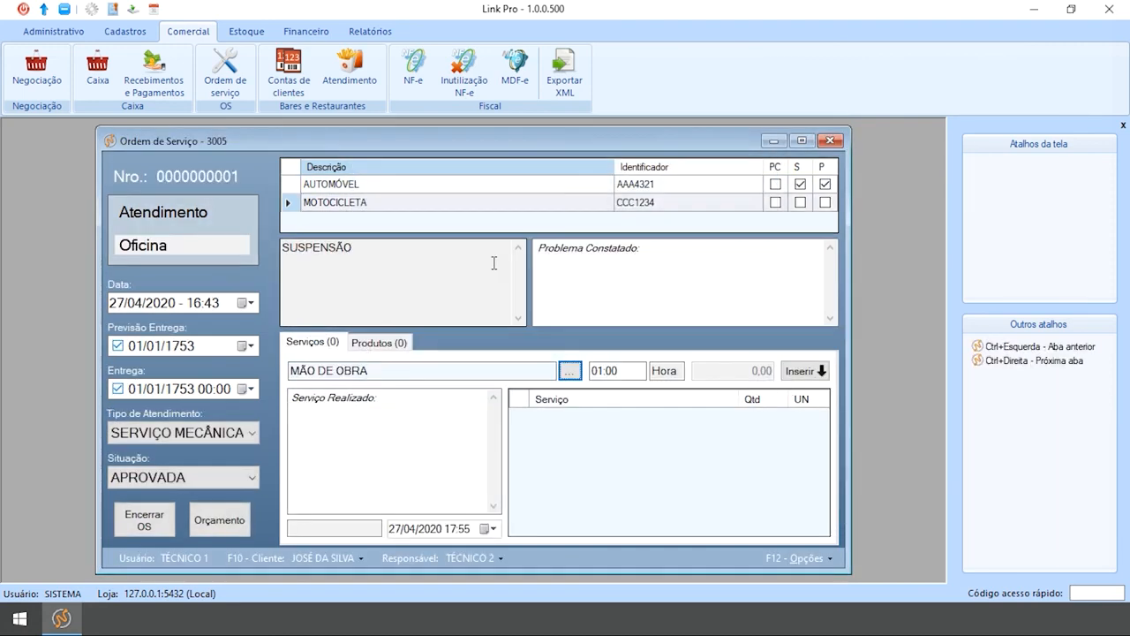
# Search the products for RO and choose ROLAMENTO DE ESFERAS CONE DUPLO for the MOTOCICLETA
pyautogui.click(397, 343)
pyautogui.click(580, 373)
pyautogui.write('RO')
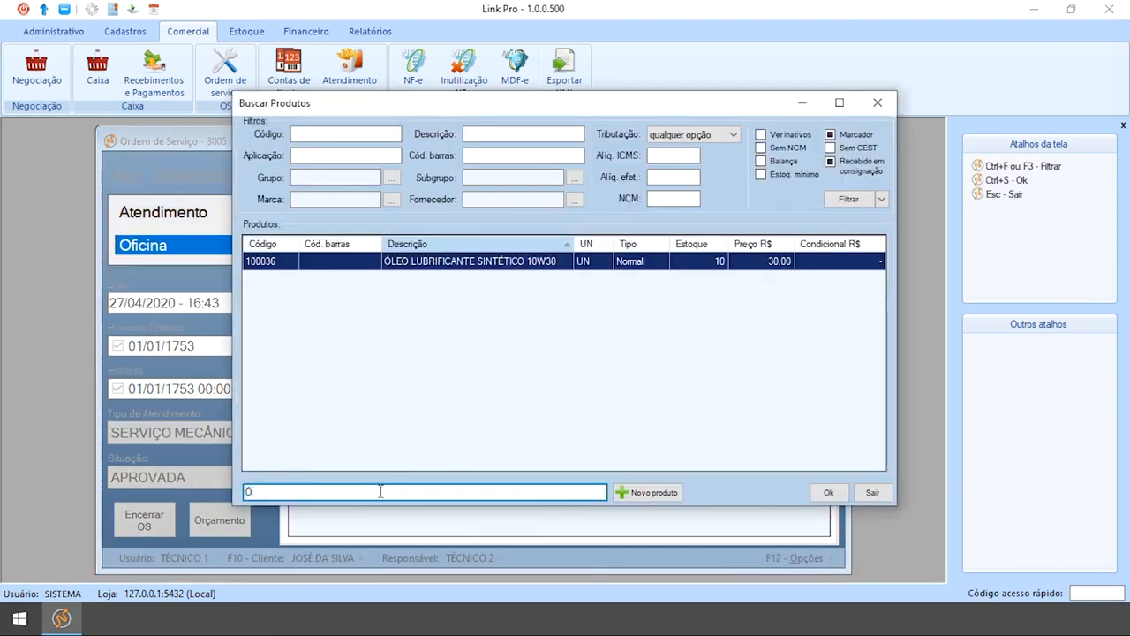
pyautogui.doubleClick(486, 352)
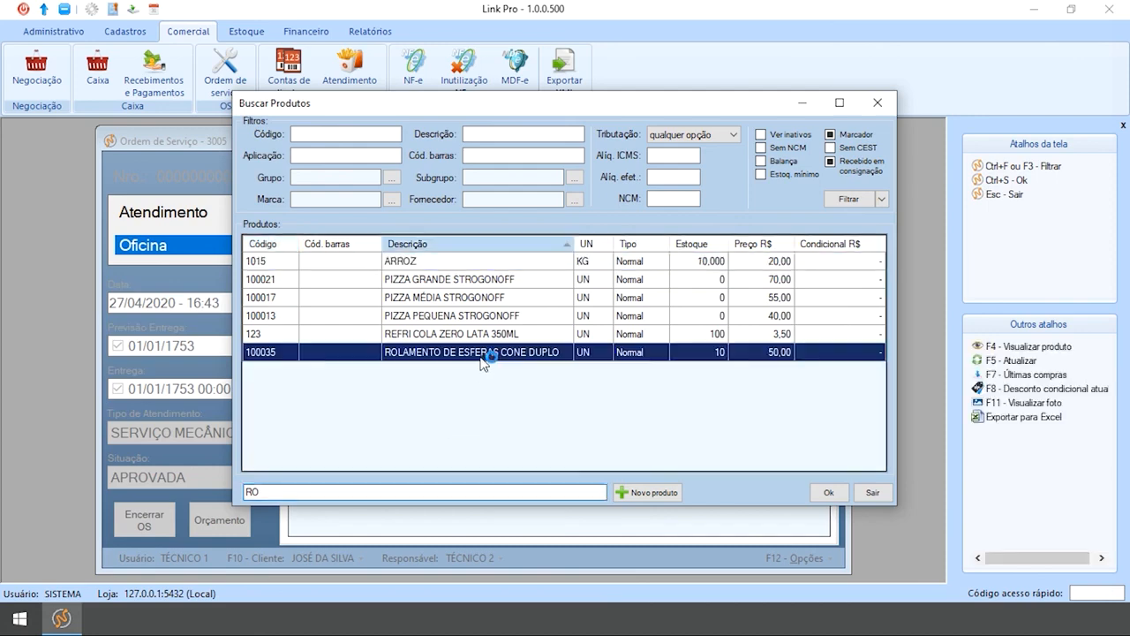
# Insert the chosen product and service for the MOTOCICLETA, with TÉCNICO 1 as the service's technician
pyautogui.click(318, 343)
pyautogui.click(380, 343)
pyautogui.click(804, 375)
pyautogui.click(801, 372)
pyautogui.doubleClick(569, 291)
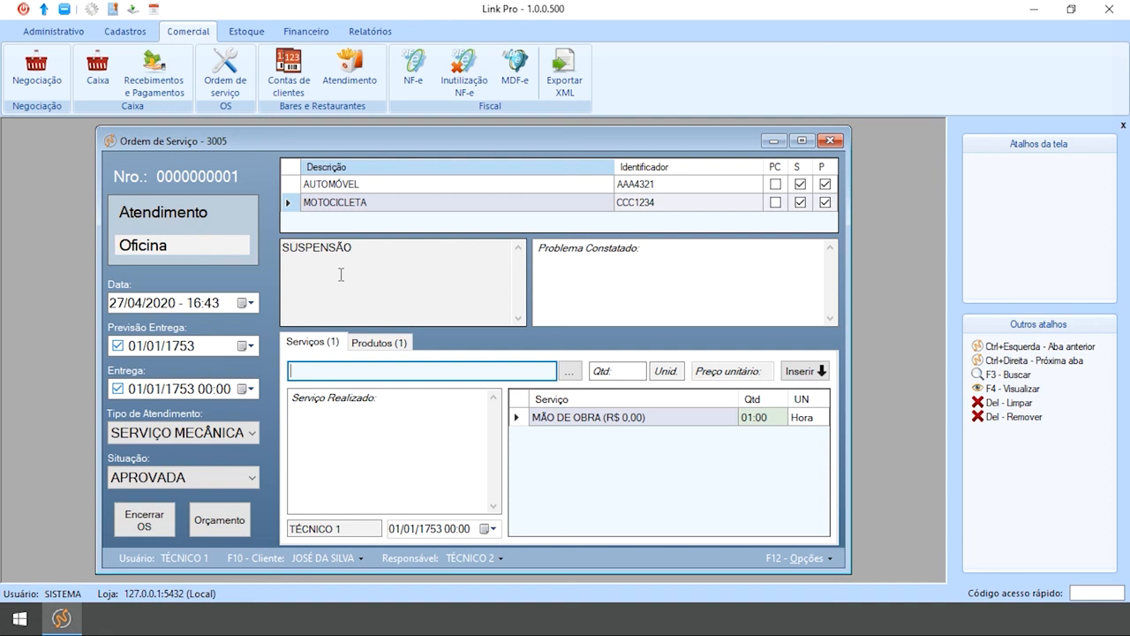
# Close the service order with Encerrar OS and generate its printout
pyautogui.click(149, 524)
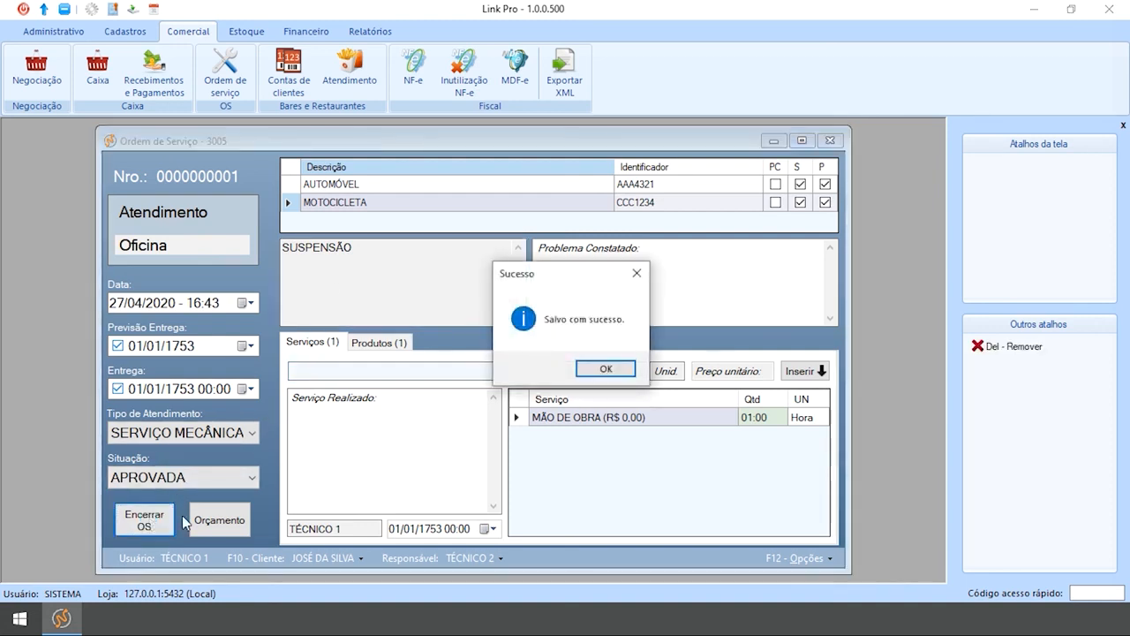
pyautogui.press('Return')
pyautogui.click(157, 520)
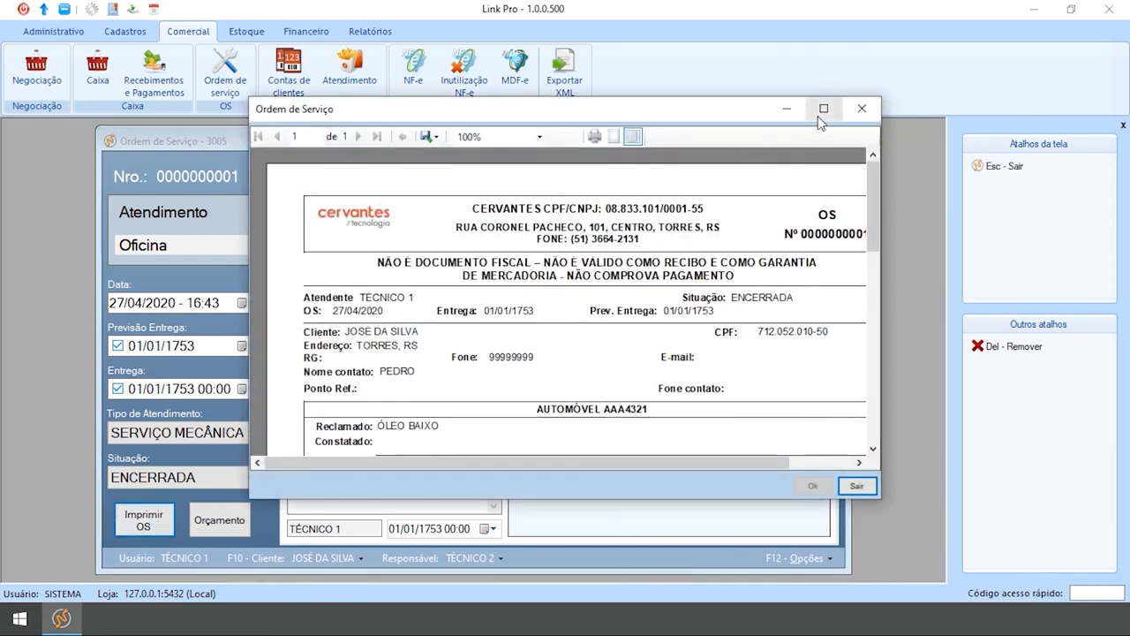
# Examine the printout's products, services and totals for each piece of equipment at full size, and close the preview
pyautogui.click(821, 109)
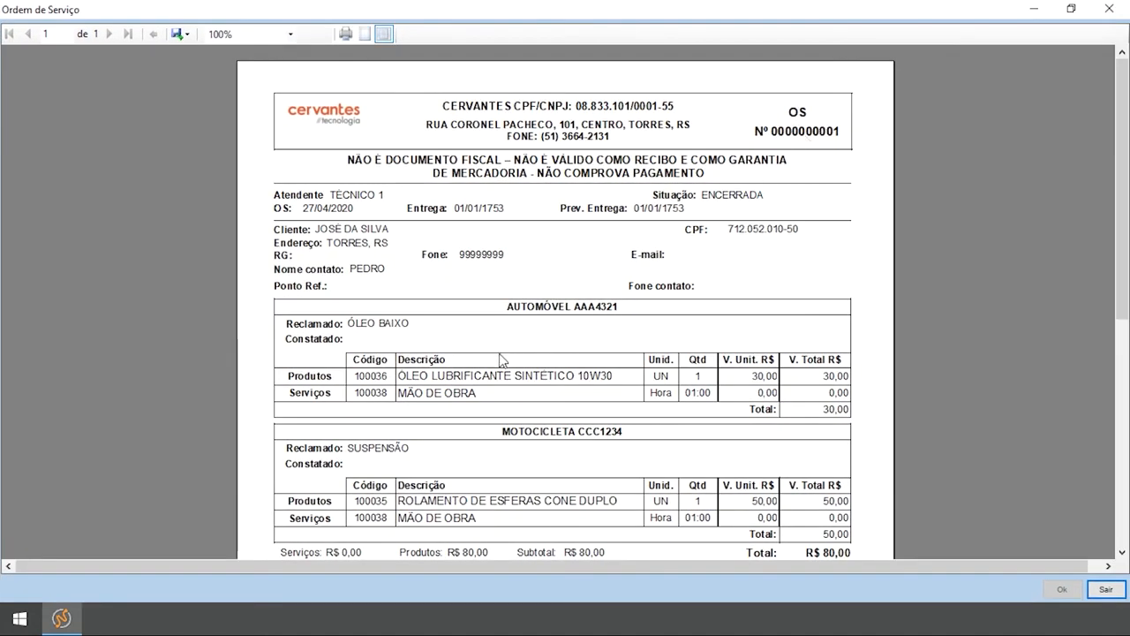
pyautogui.scroll(-1, 469, 404)
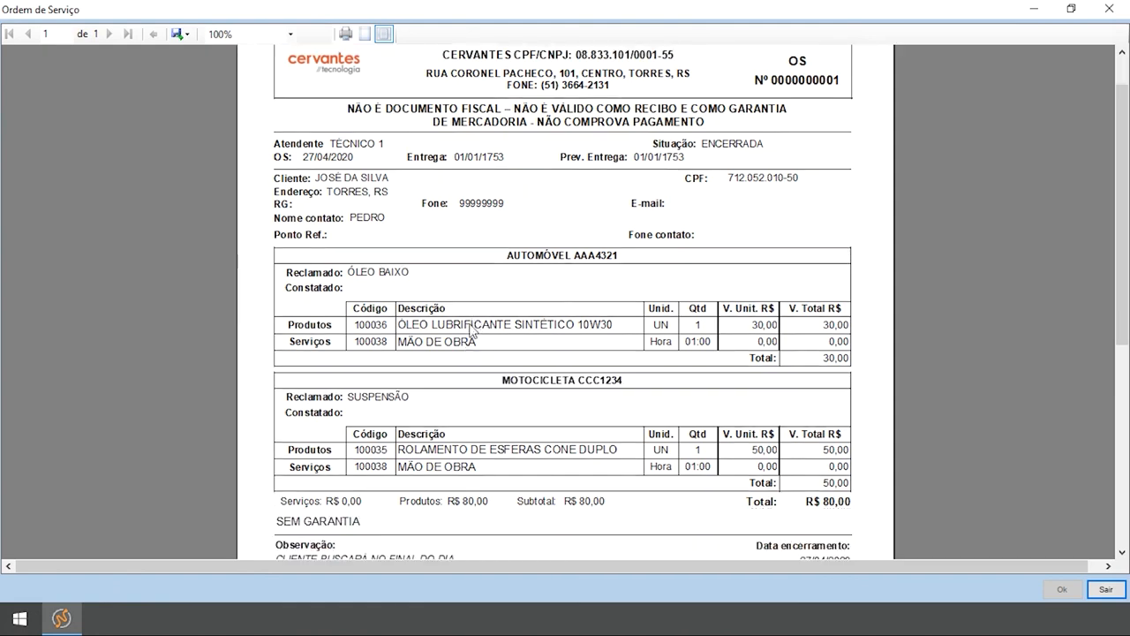
pyautogui.scroll(-2, 475, 417)
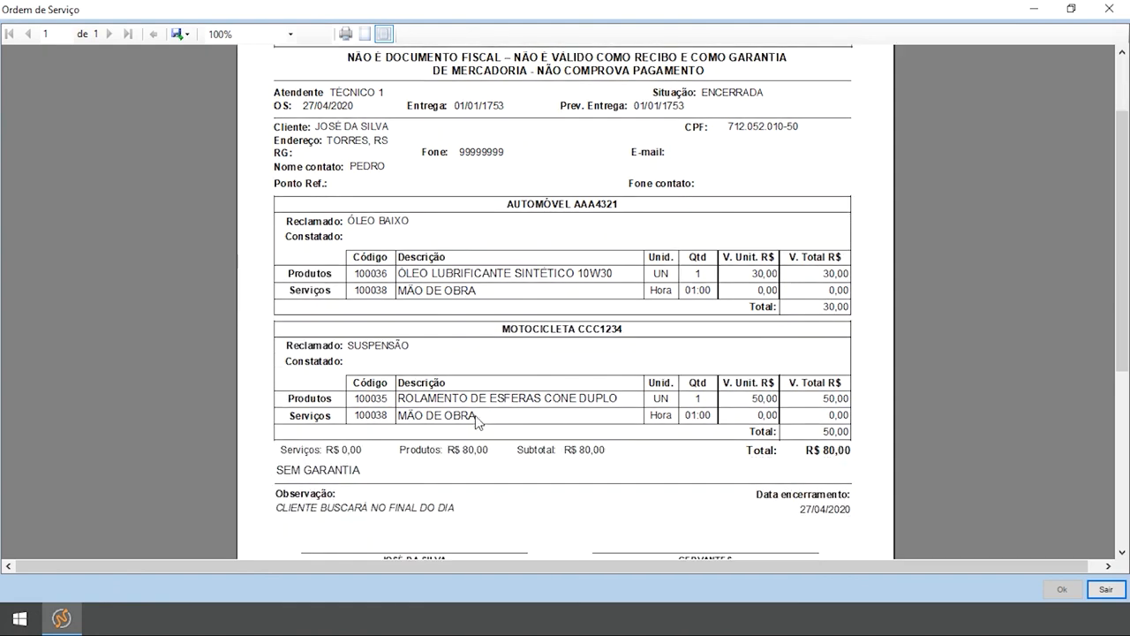
pyautogui.scroll(1, 480, 434)
pyautogui.scroll(1, 464, 305)
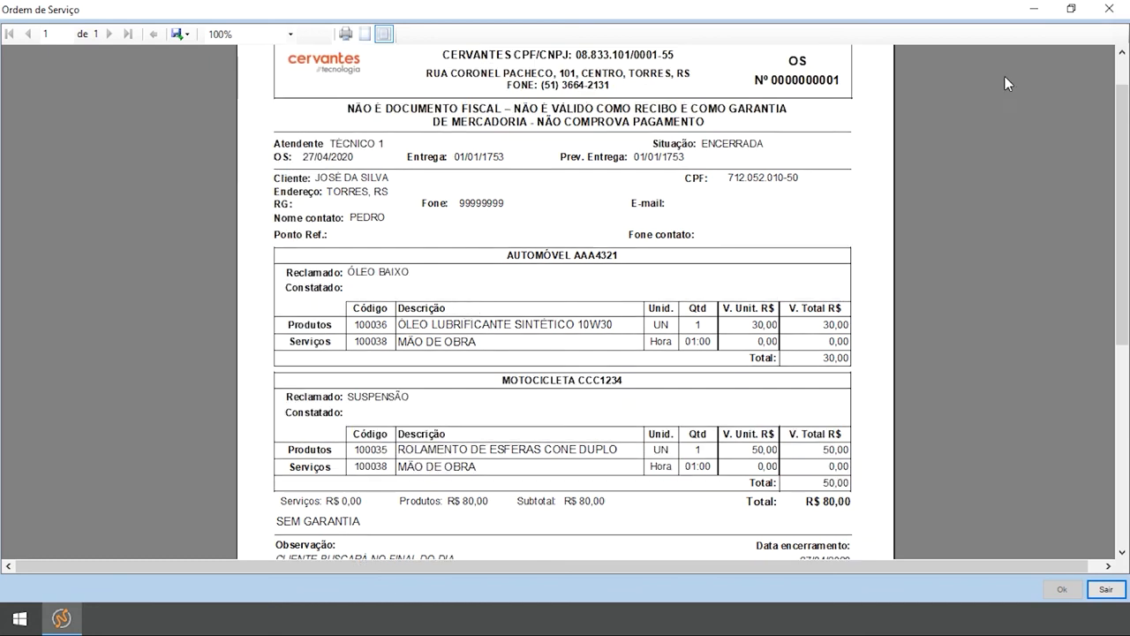
pyautogui.click(1106, 10)
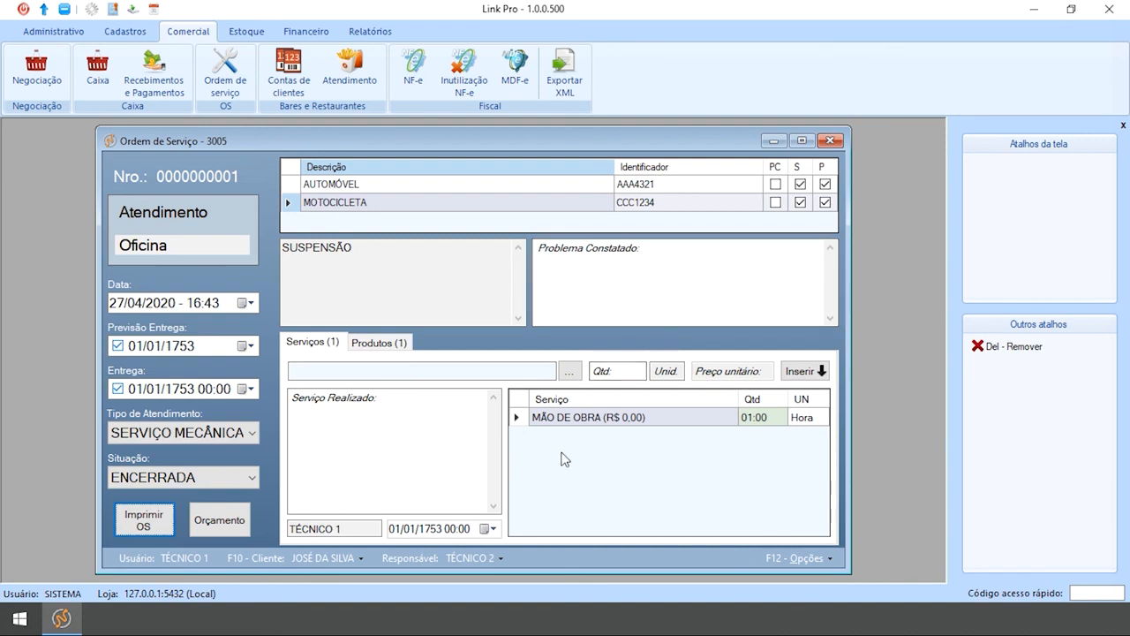
# Clear the form for a new service order and add the equipment MOTOCICLETA with identifier CCC1234
pyautogui.press('Escape')
pyautogui.click(415, 188)
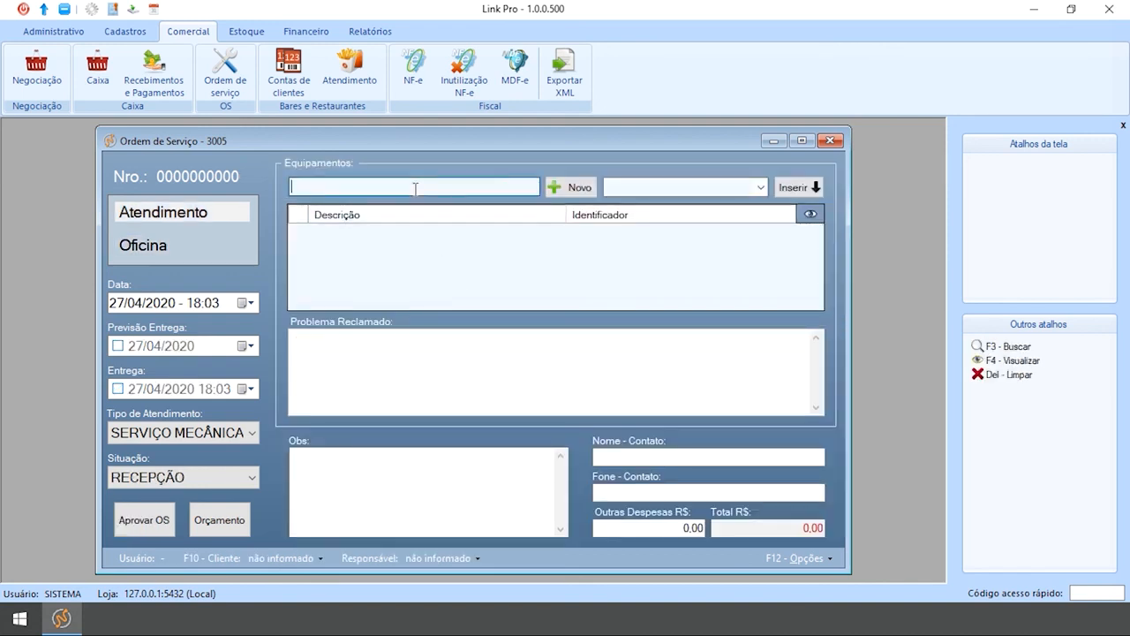
pyautogui.press('F3')
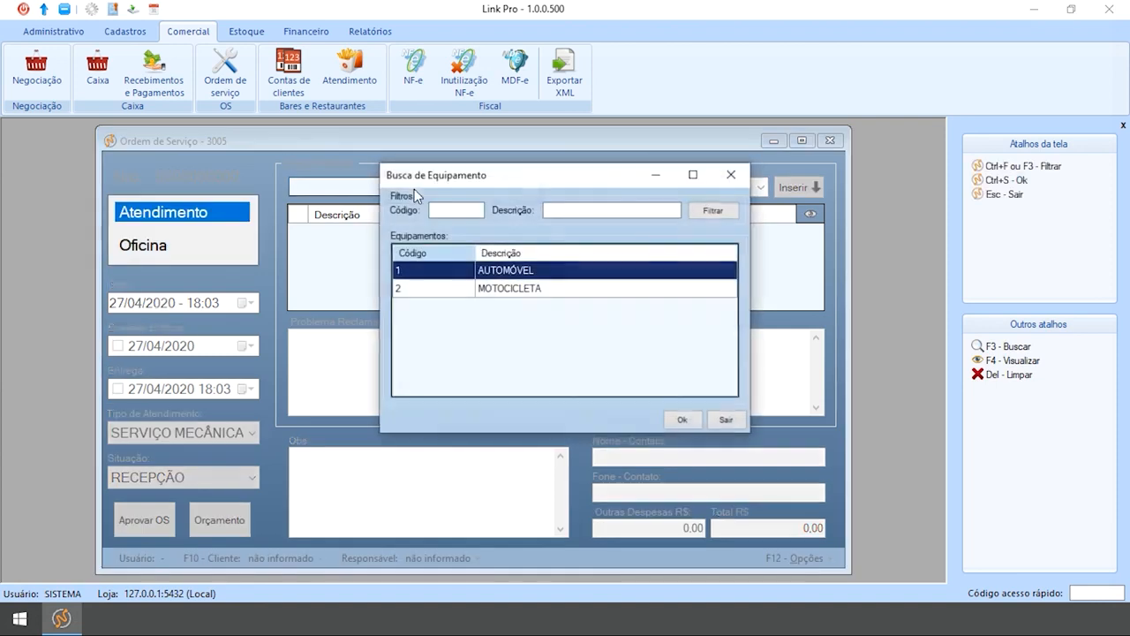
pyautogui.click(510, 288)
pyautogui.doubleClick(510, 288)
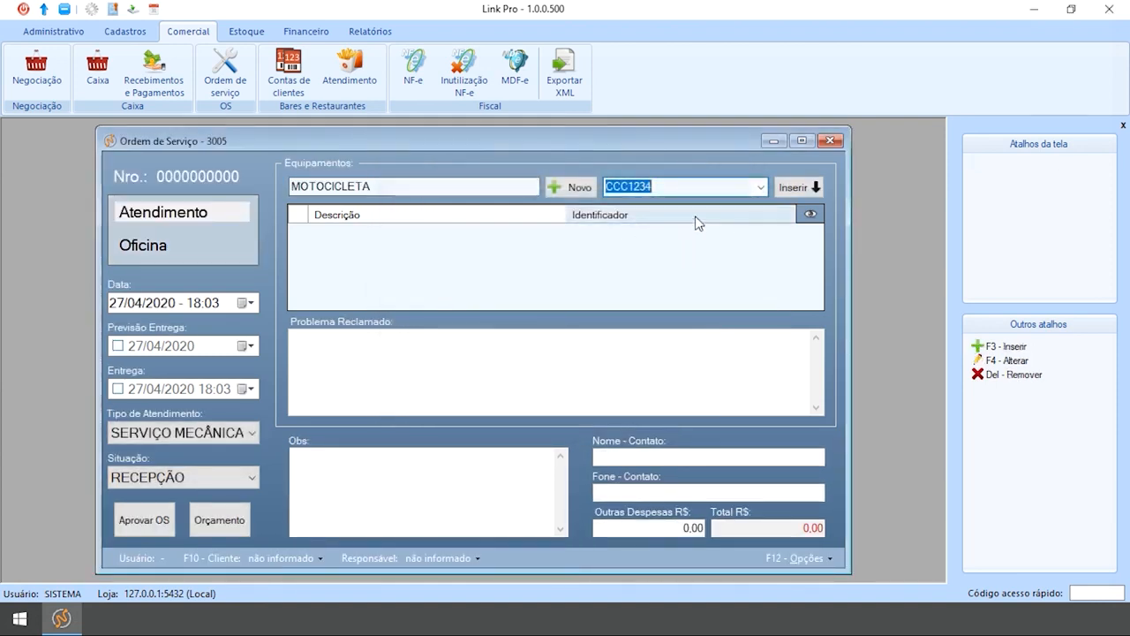
pyautogui.click(795, 187)
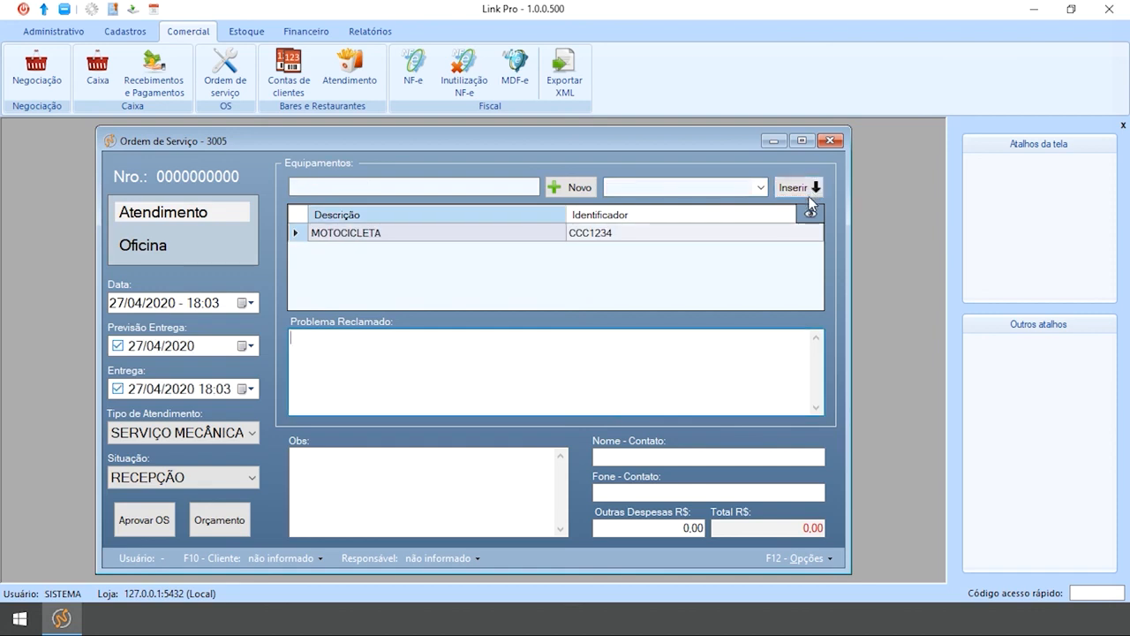
# Review the MOTOCICLETA's history of services and products from earlier orders and close the report
pyautogui.click(805, 217)
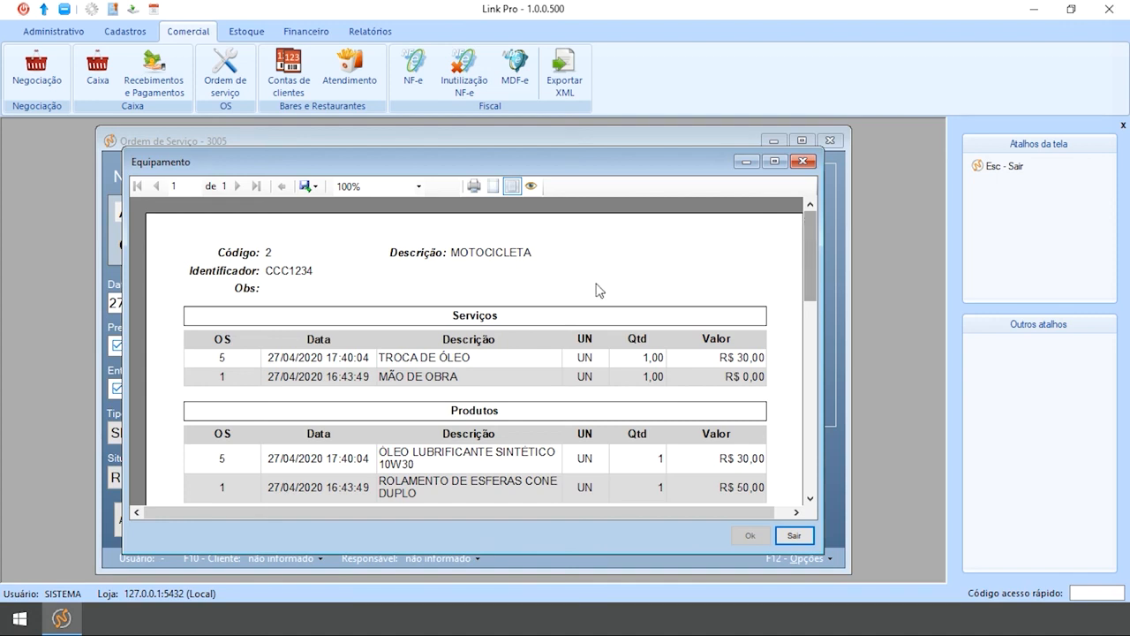
pyautogui.scroll(-2, 596, 290)
pyautogui.scroll(1, 596, 291)
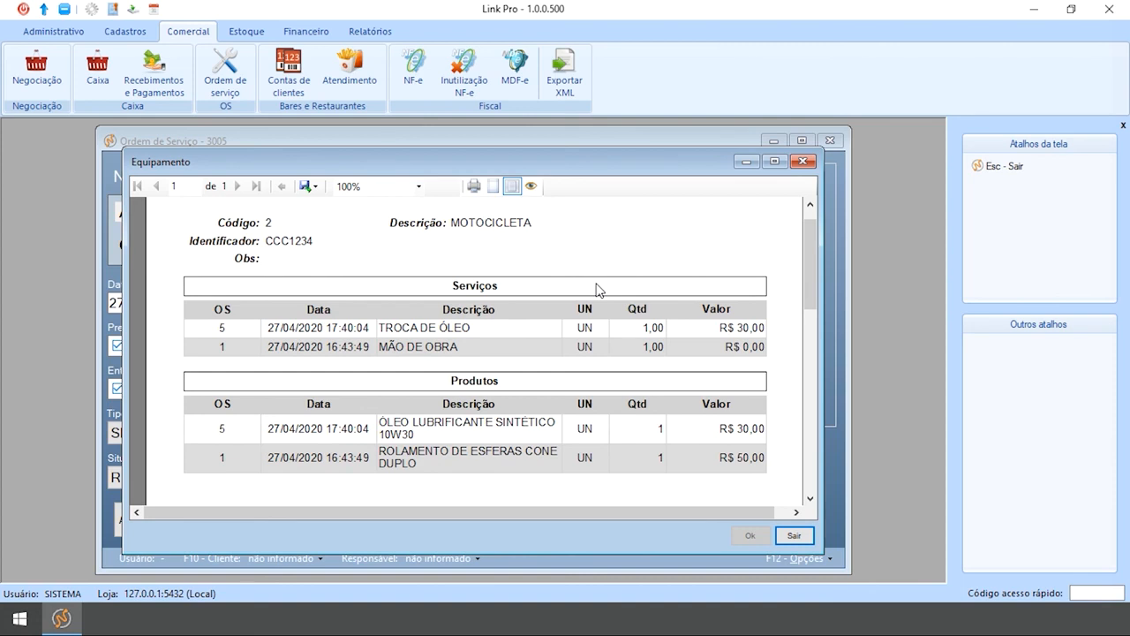
pyautogui.scroll(1, 596, 291)
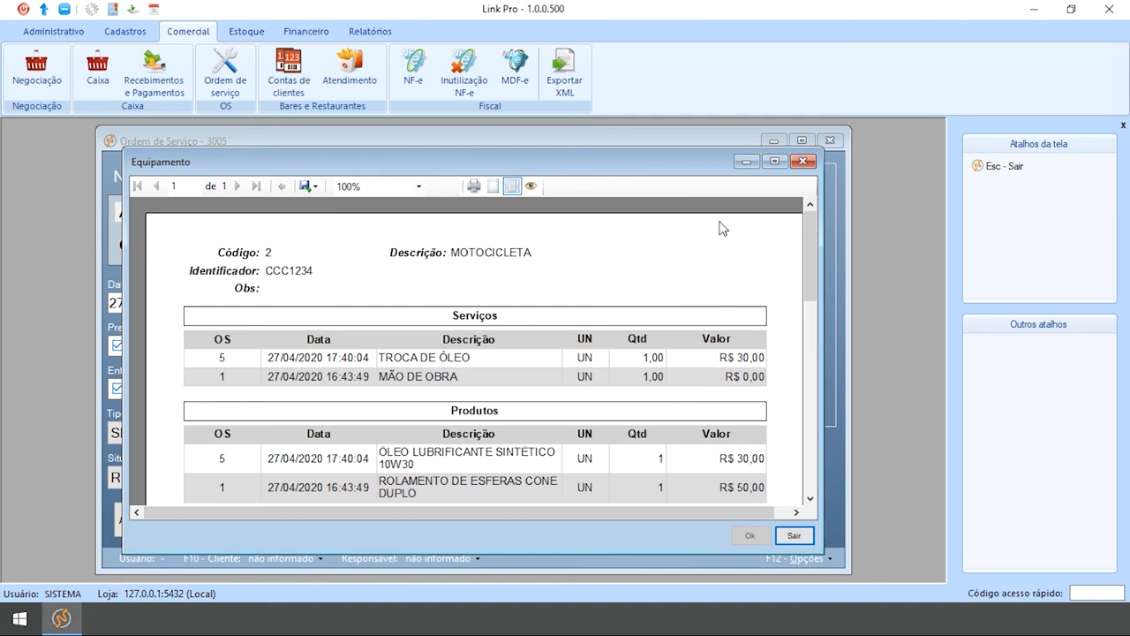
pyautogui.click(803, 161)
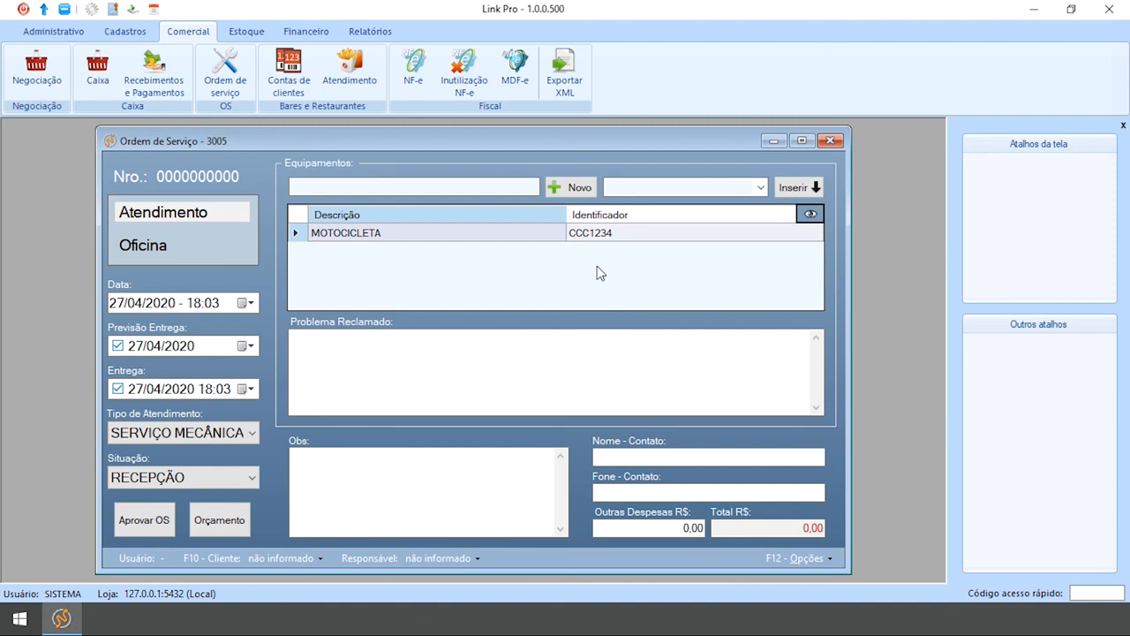
# Load the closed service order assigned to TÉCNICO 1 into the Caixa as a sale
pyautogui.click(101, 72)
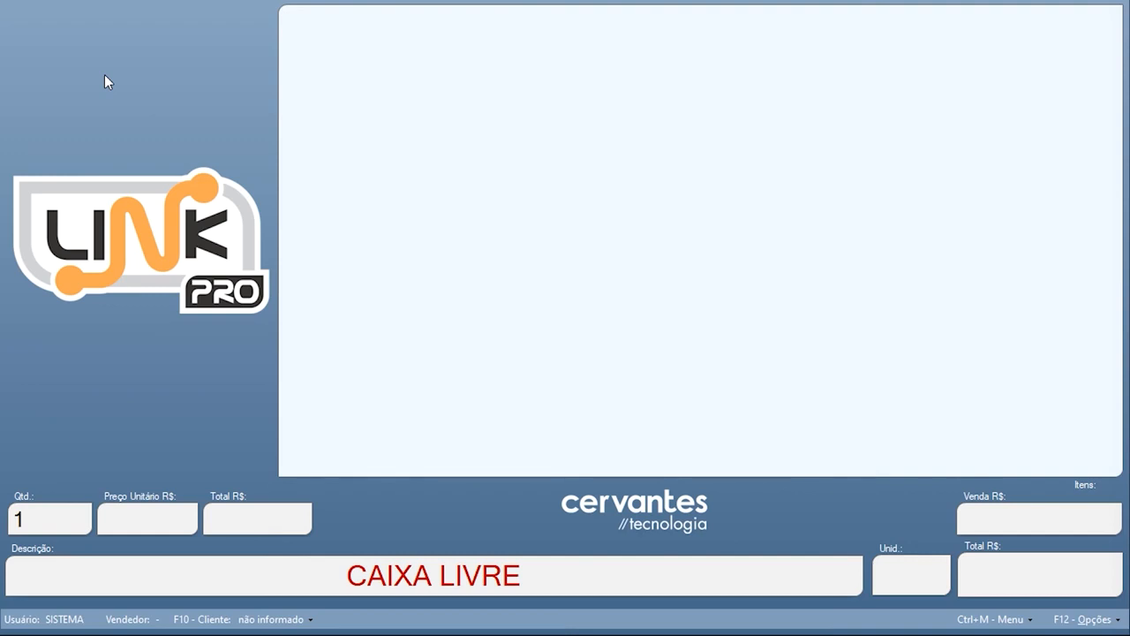
pyautogui.click(1084, 619)
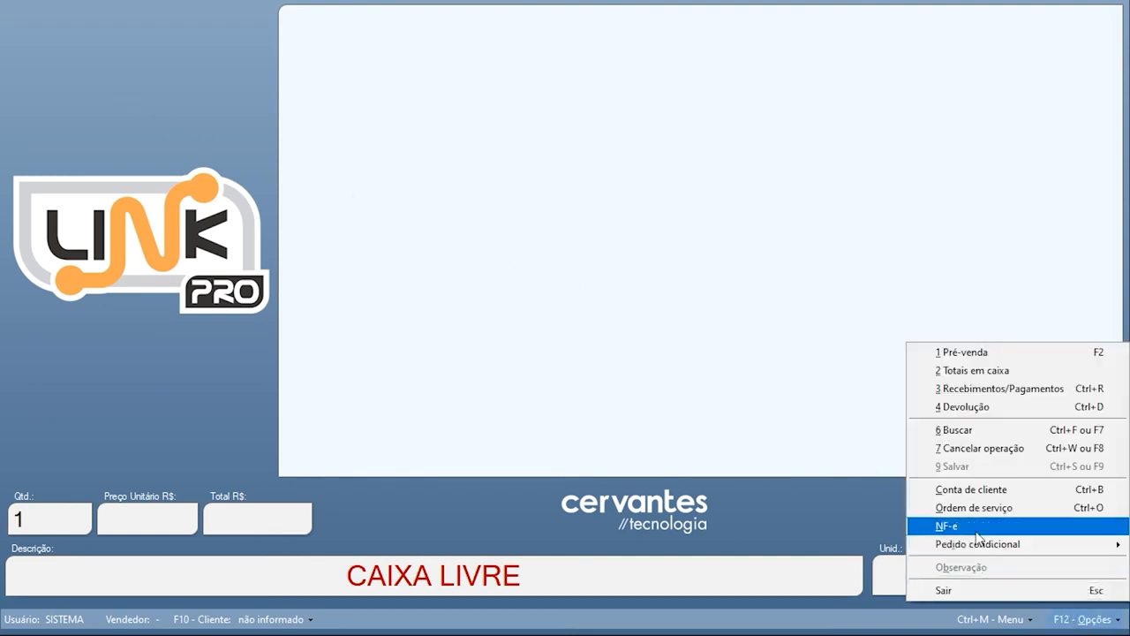
pyautogui.click(959, 508)
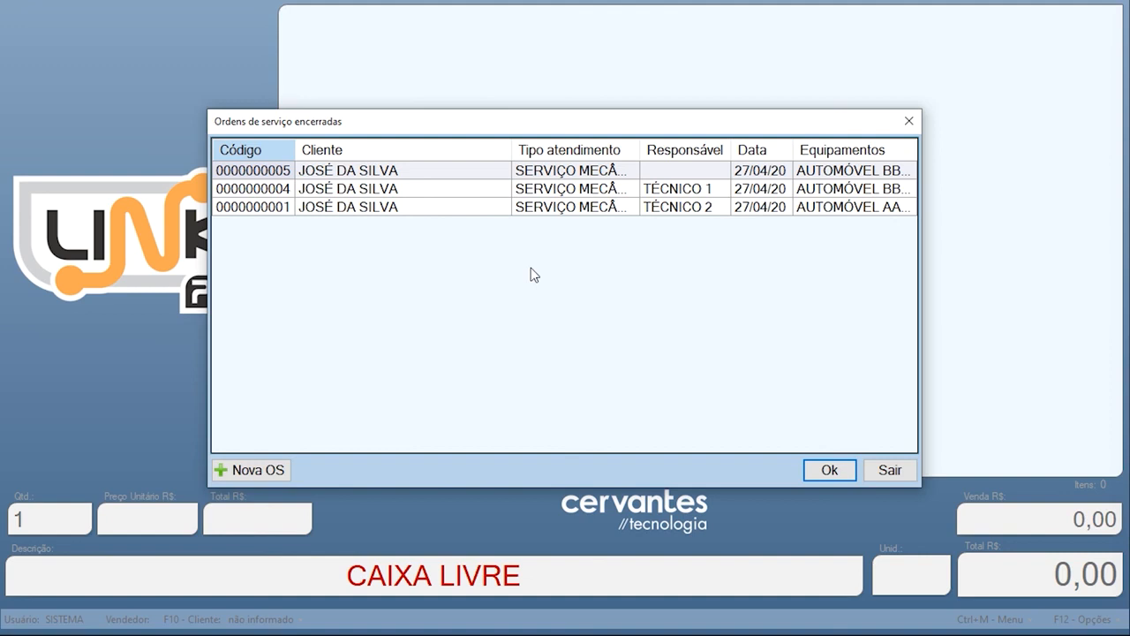
pyautogui.click(395, 193)
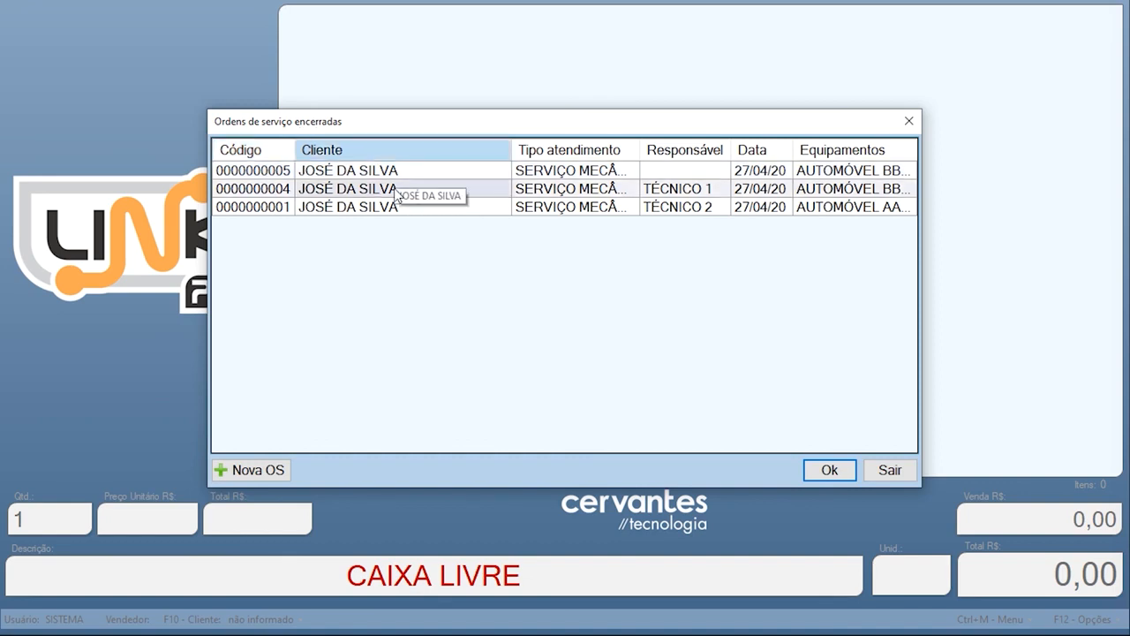
pyautogui.click(819, 469)
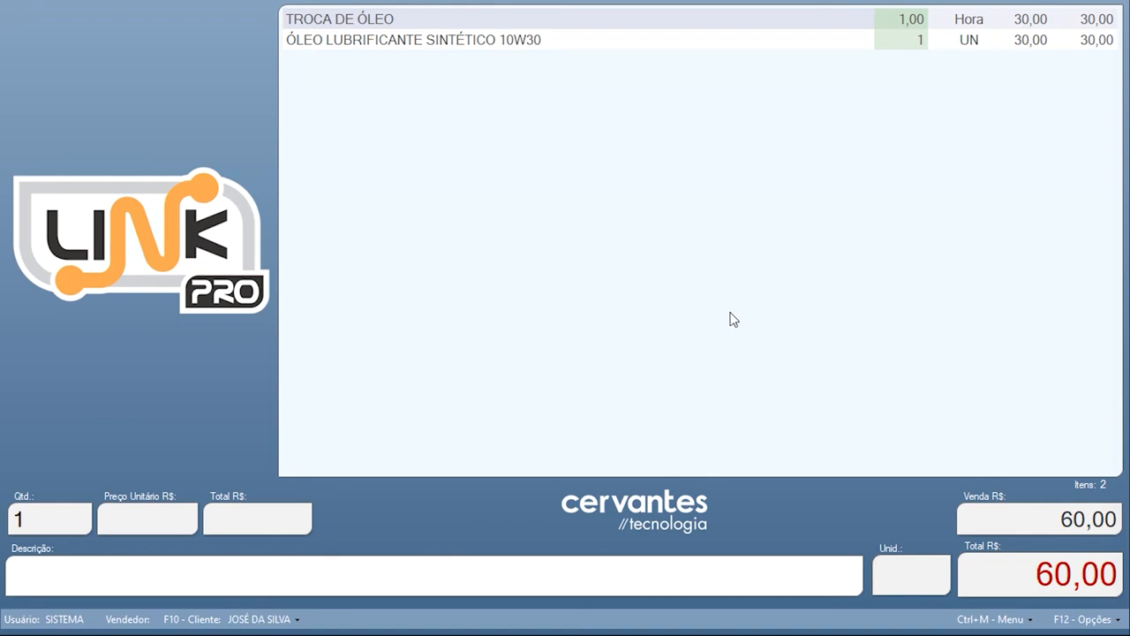
# Finalize the sale with the Dinheiro/Cartão payment condition, paying R$ 60,00 in Dinheiro
pyautogui.press('F3')
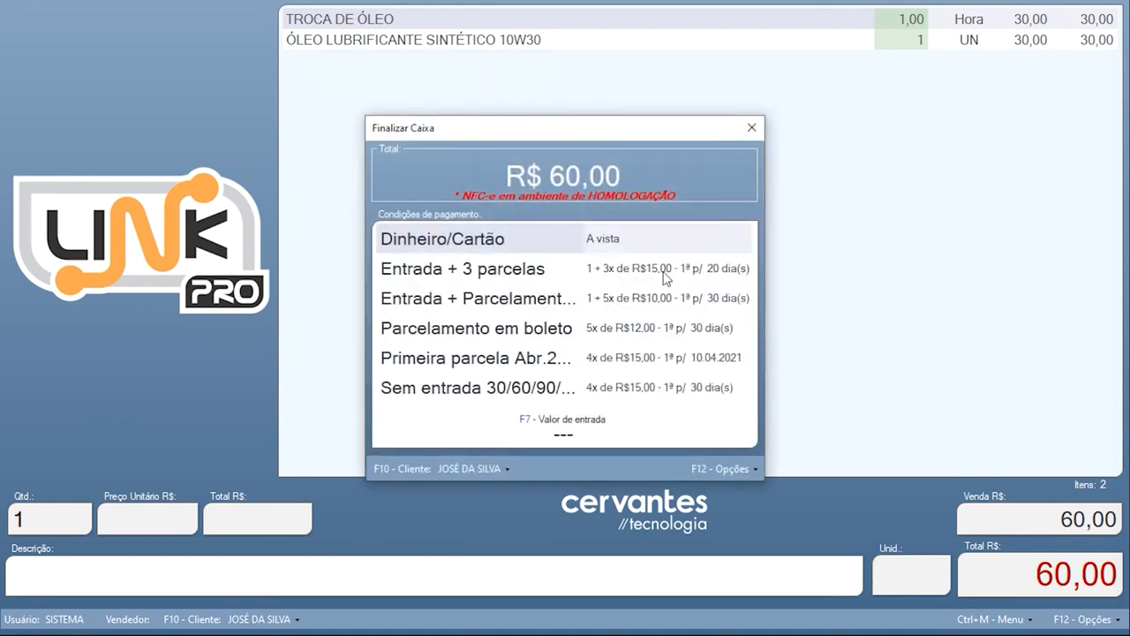
pyautogui.click(543, 236)
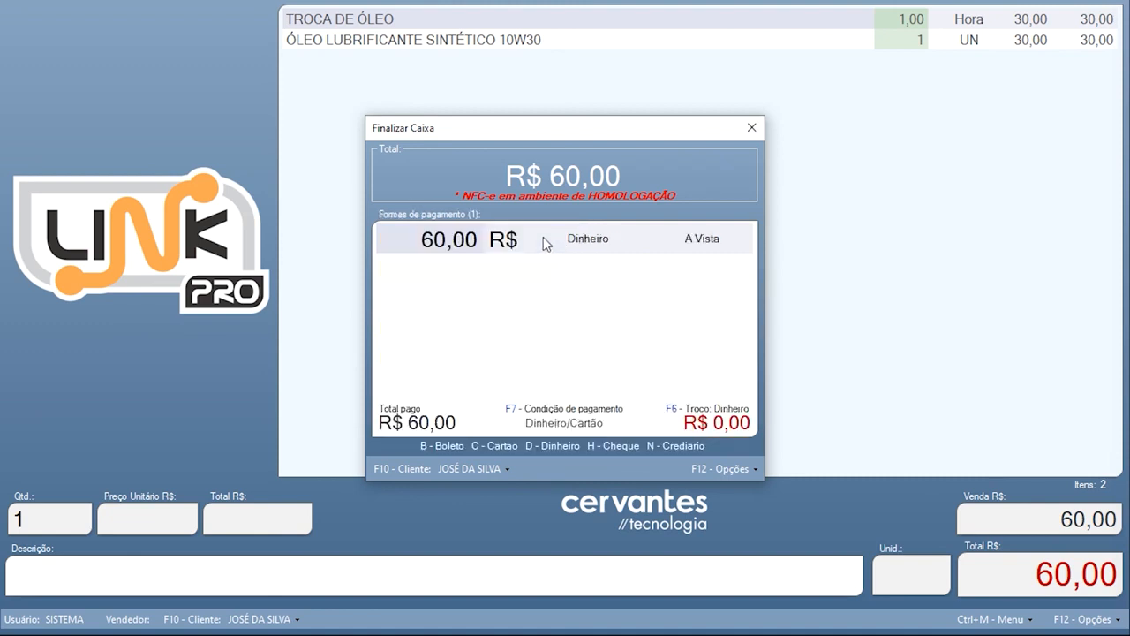
pyautogui.press('Return')
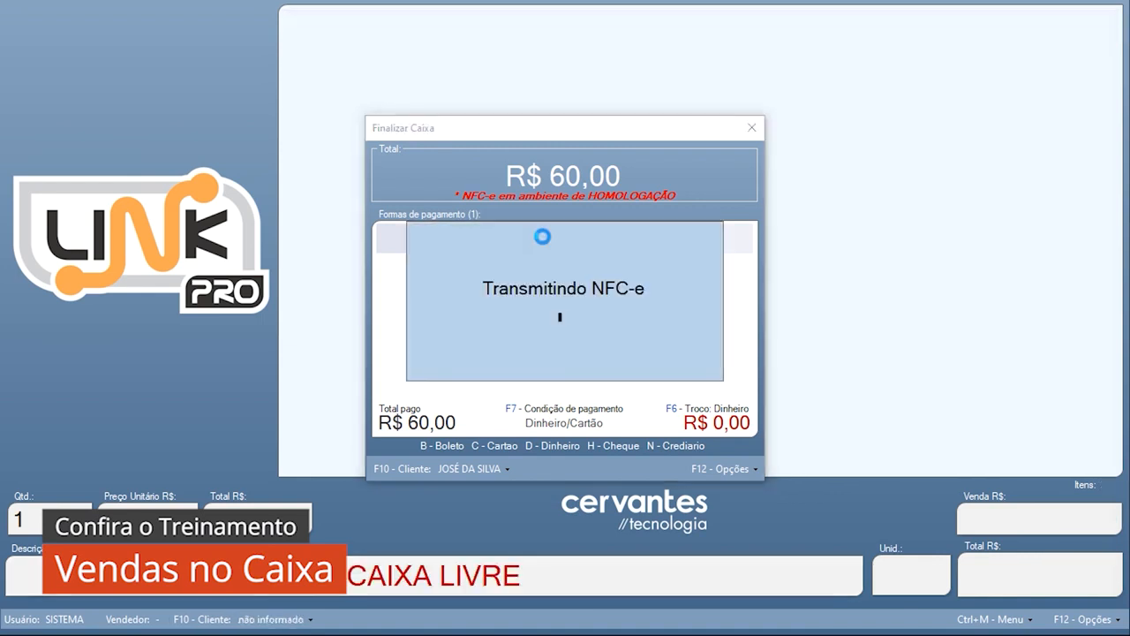
# View the closed service orders from the Caixa, open the Nova OS form, and close both windows
pyautogui.click(1080, 621)
pyautogui.click(977, 510)
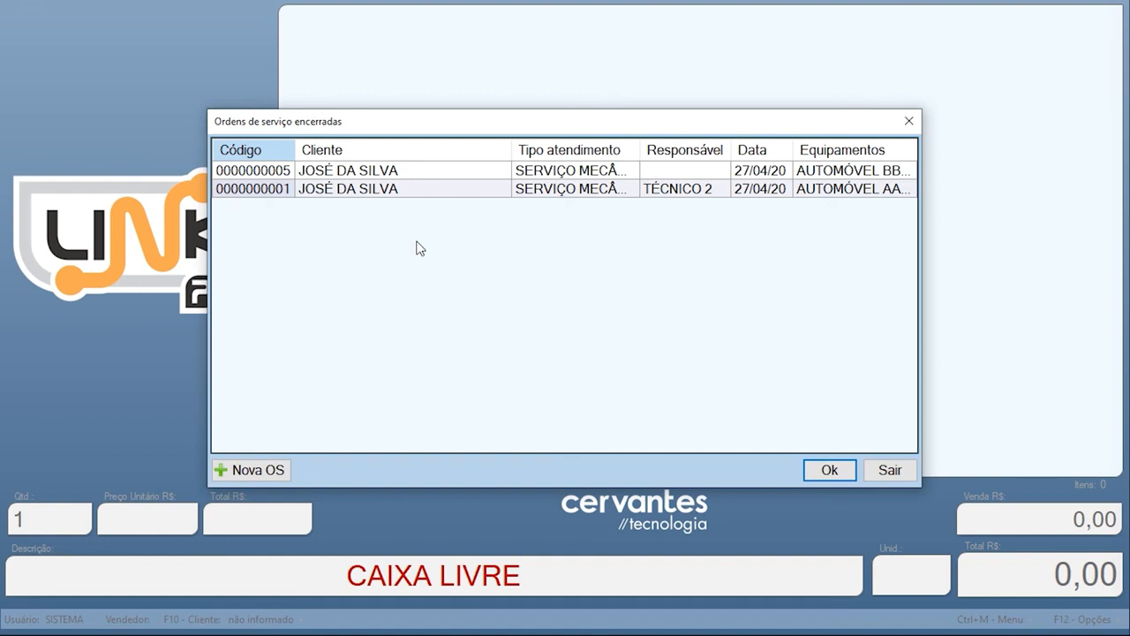
pyautogui.click(261, 473)
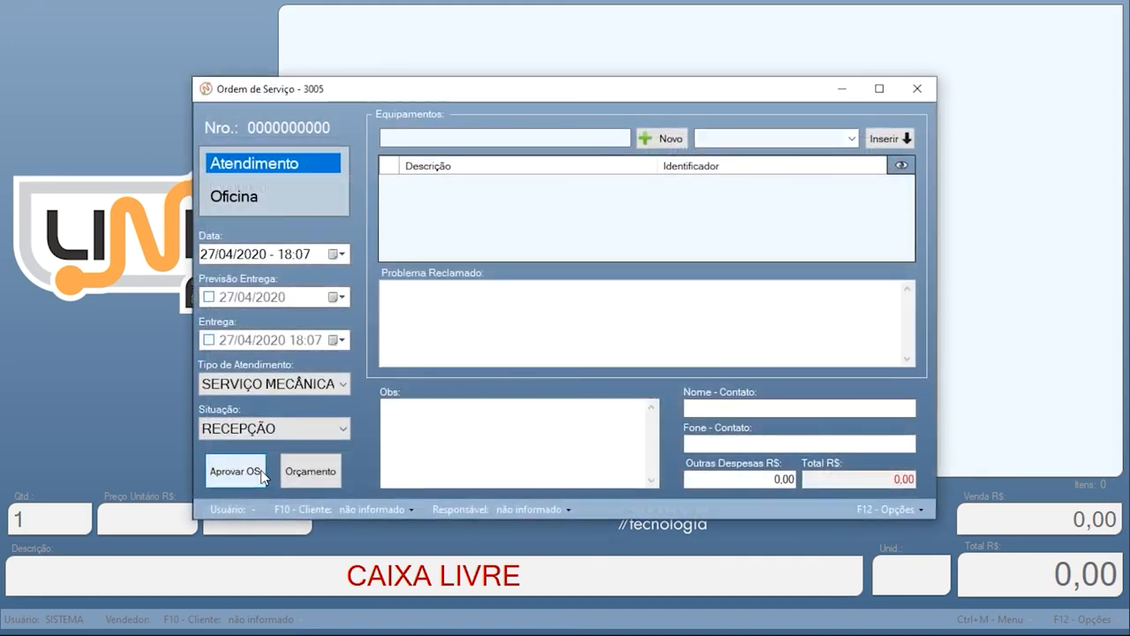
pyautogui.click(916, 90)
pyautogui.click(908, 121)
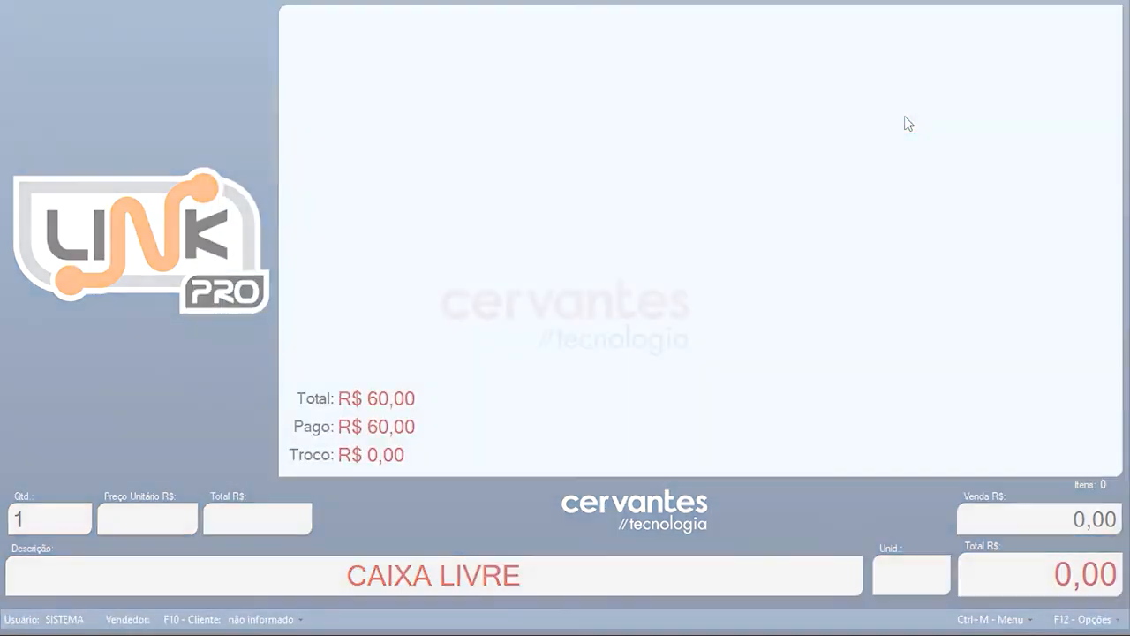